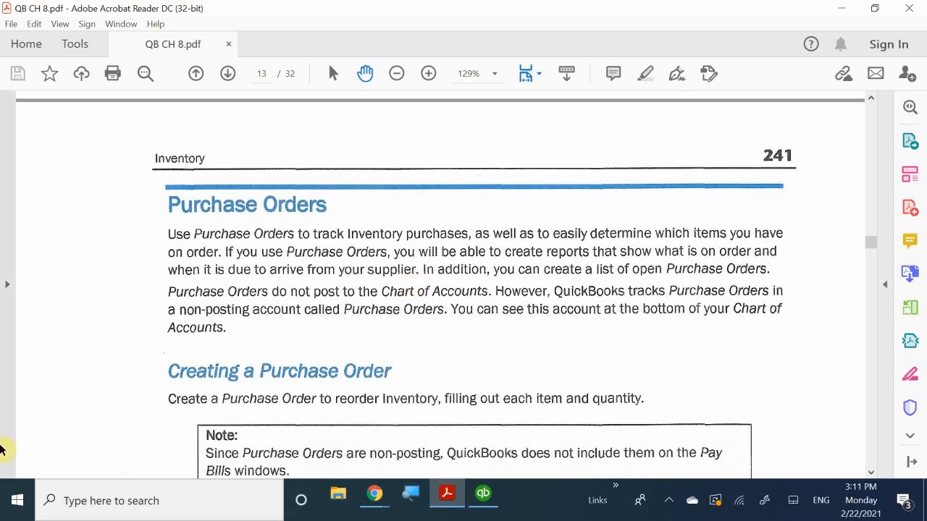
Read the Purchase Orders section of the inventory chapter and its practice steps for creating a purchase order
scroll(213, 365, "down", 3)
scroll(219, 369, "down", 3)
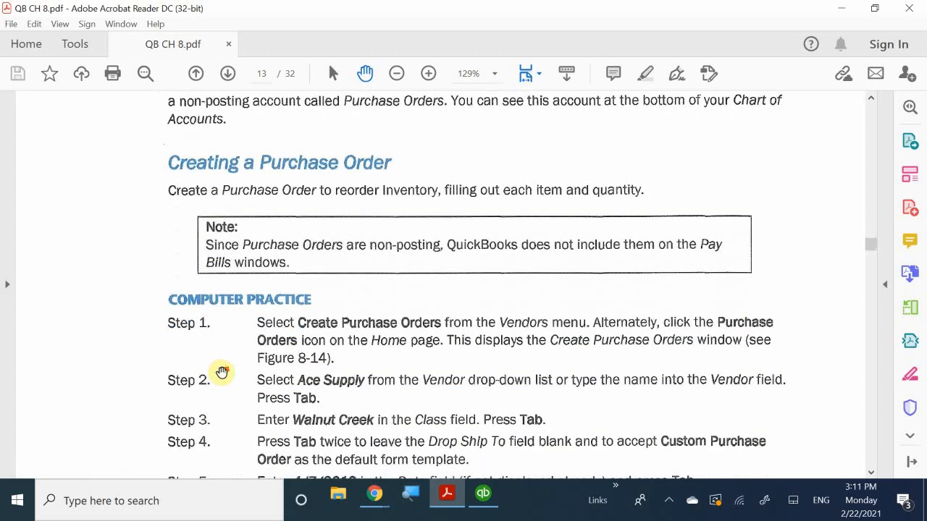
scroll(221, 373, "up", 6)
scroll(220, 374, "down", 2)
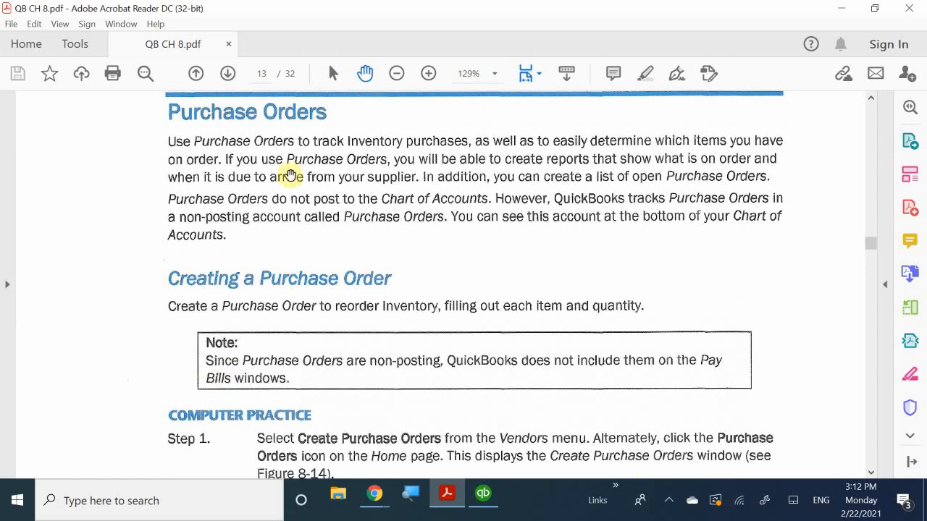
left_click(483, 493)
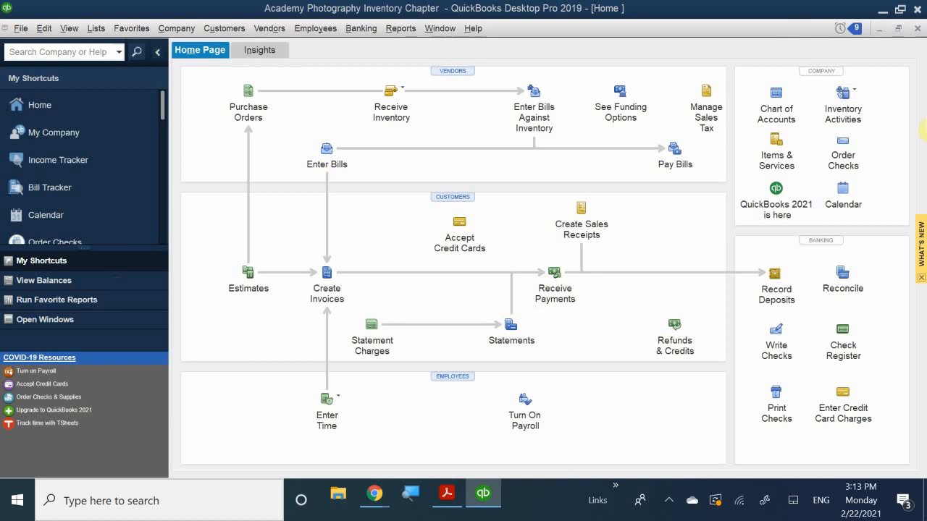
left_click(482, 500)
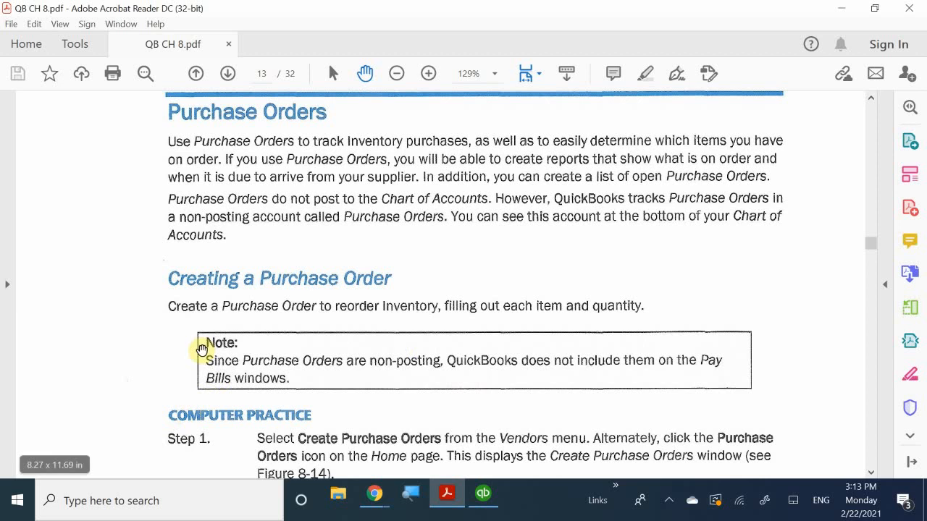
scroll(382, 349, "down", 1)
scroll(383, 349, "down", 3)
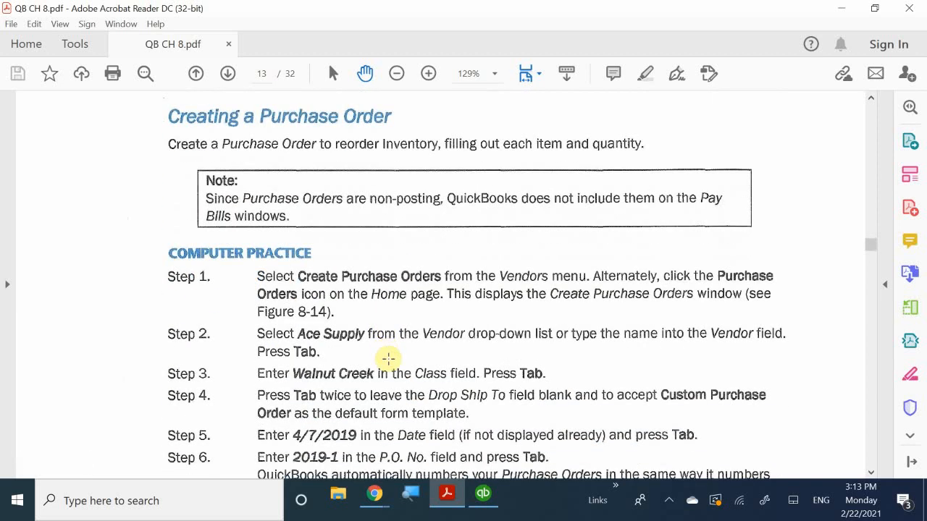
scroll(388, 357, "down", 5)
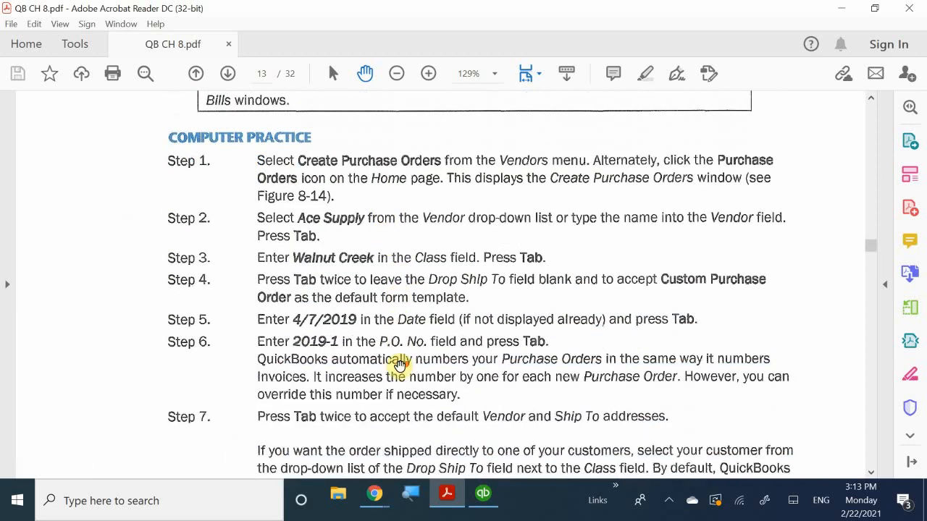
scroll(401, 366, "down", 3)
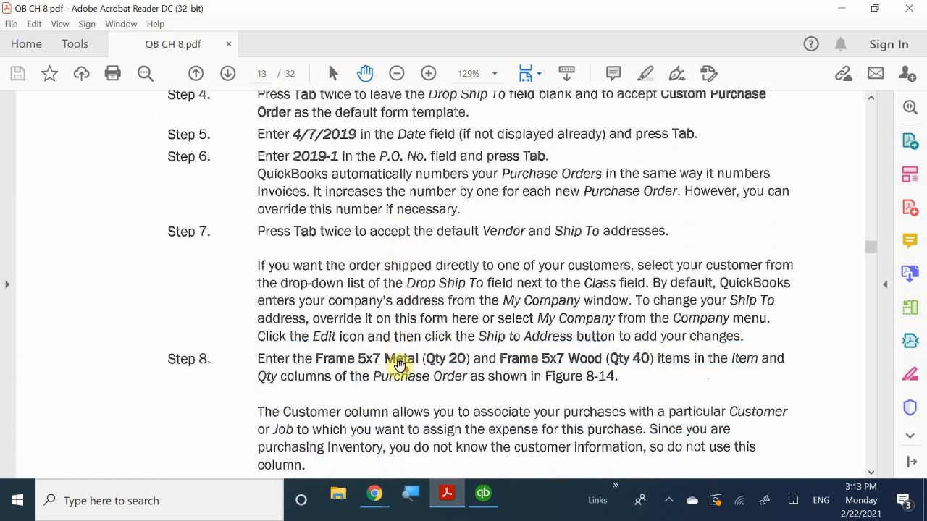
scroll(400, 367, "down", 2)
scroll(399, 367, "up", 2)
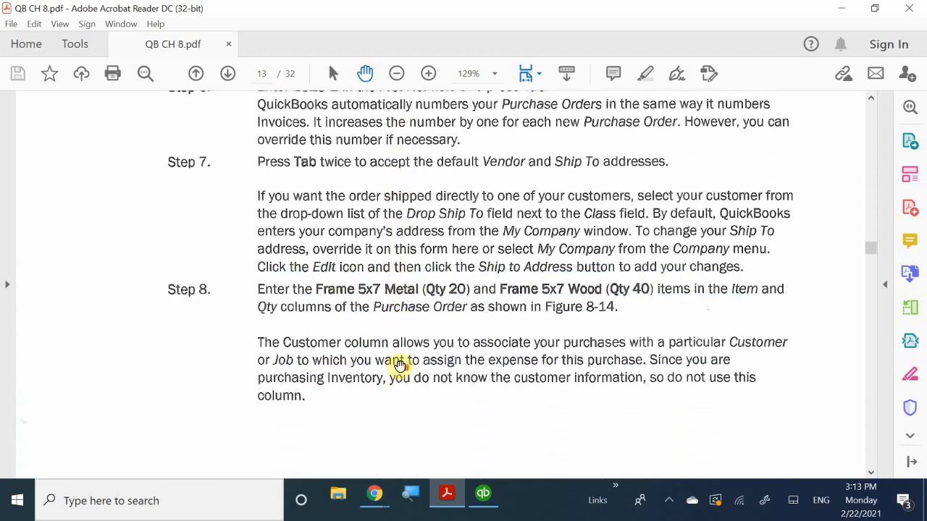
Switch to QuickBooks and review the vendor commands for the one that creates purchase orders
left_click(487, 507)
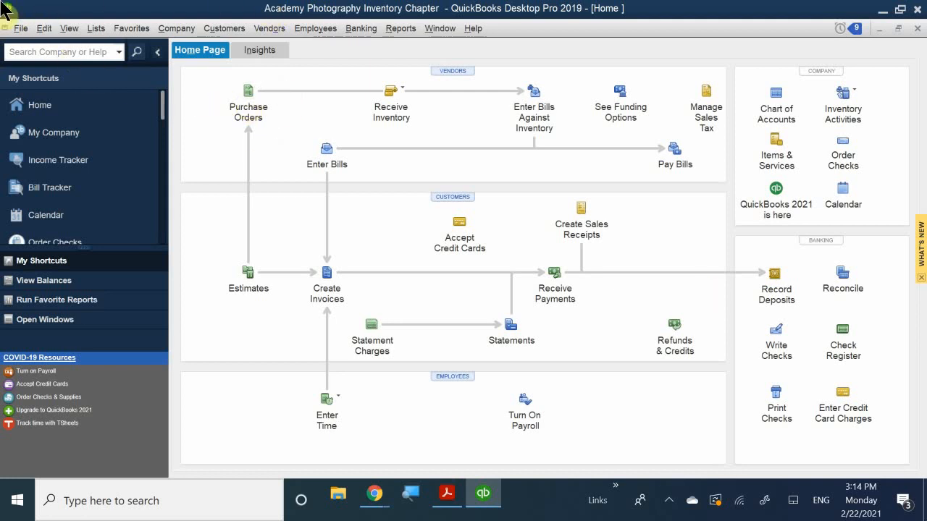
left_click(261, 33)
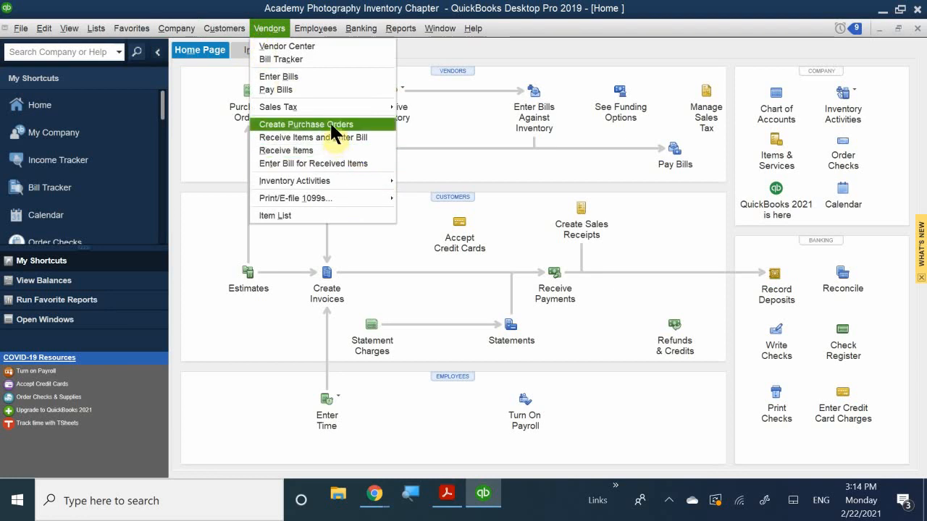
left_click(212, 76)
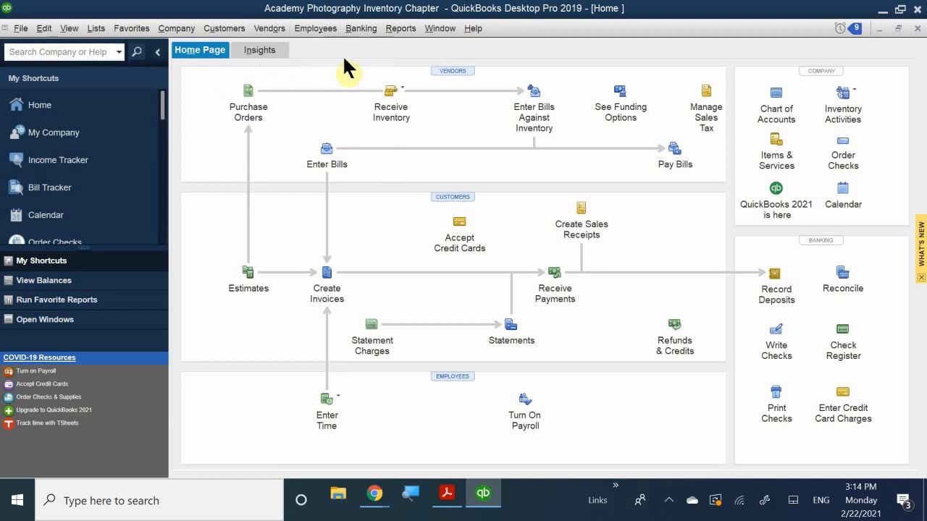
Open the Vendor Center, widen its vendor list, and review the purchase order commands available for Ace Supply
left_click(442, 71)
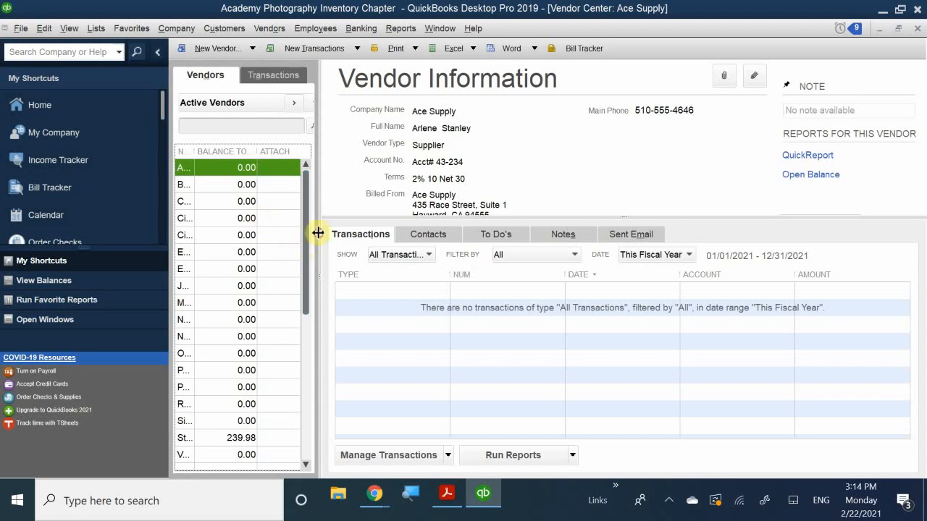
left_click_drag(317, 232, 490, 285)
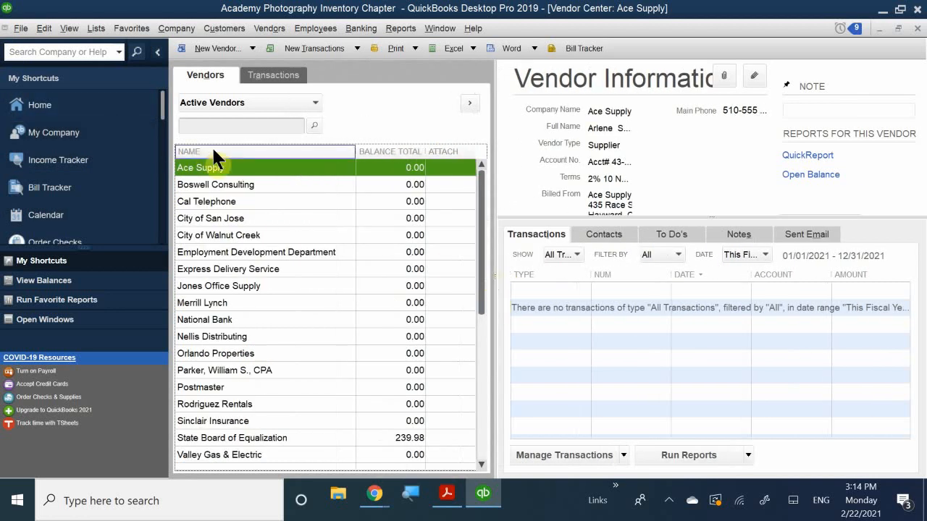
right_click(208, 175)
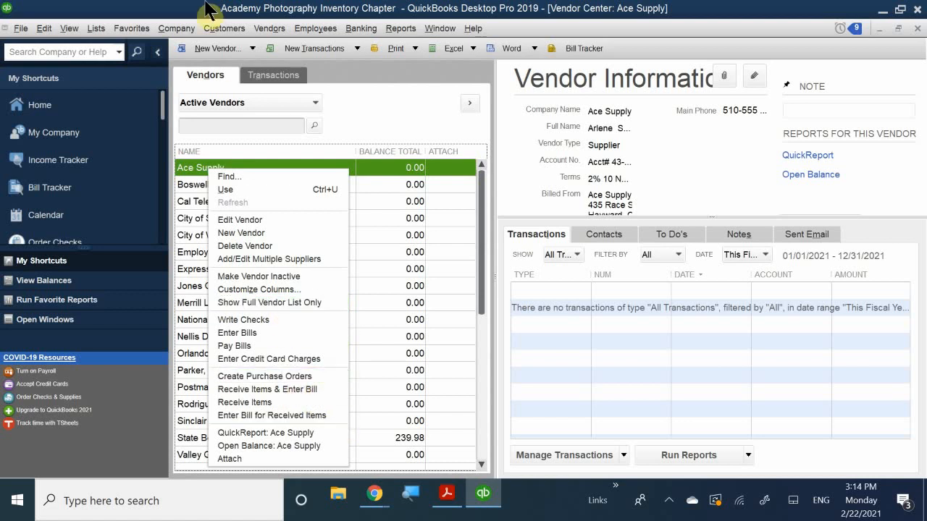
left_click(360, 42)
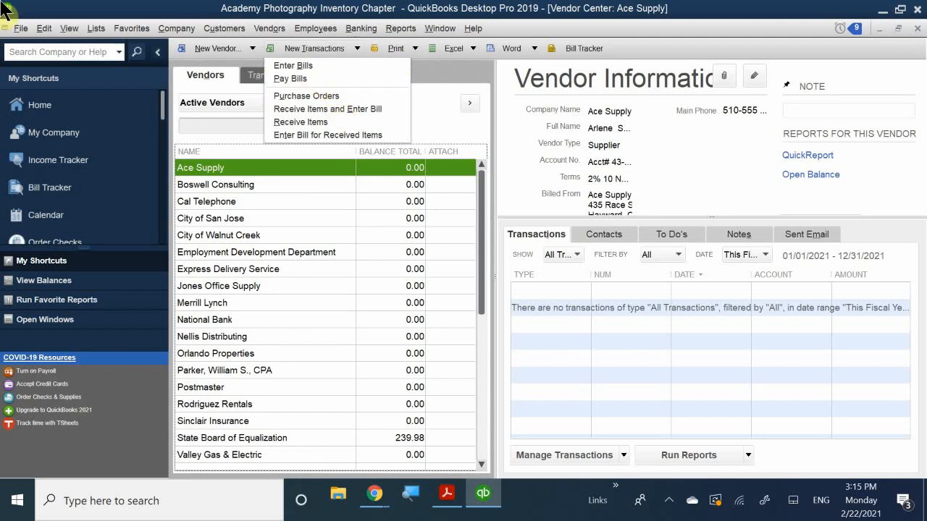
left_click(621, 456)
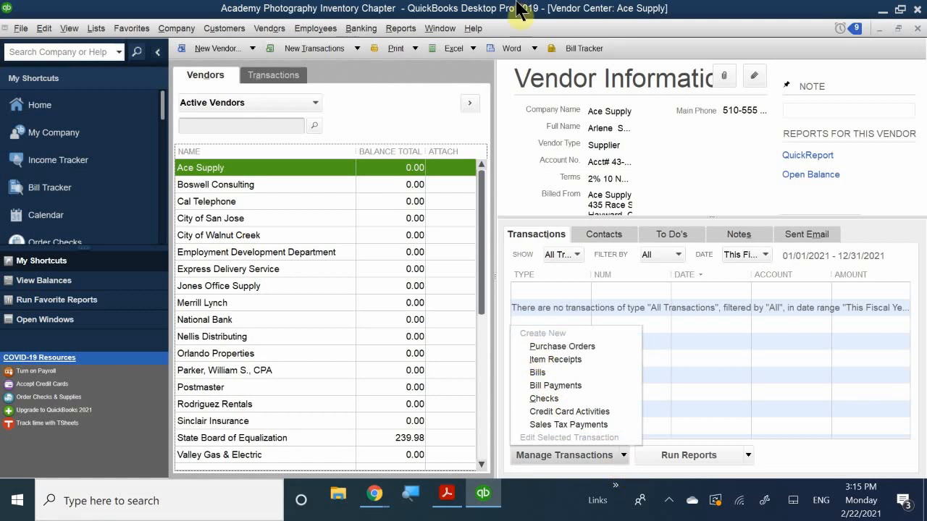
Start a new purchase order from the Bill Tracker and maximize its window
left_click(577, 48)
left_click(577, 47)
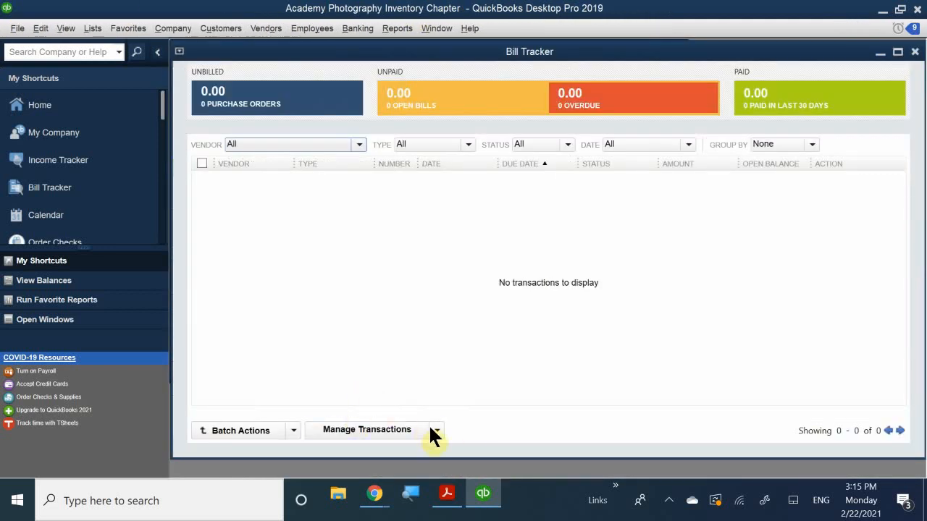
left_click(435, 428)
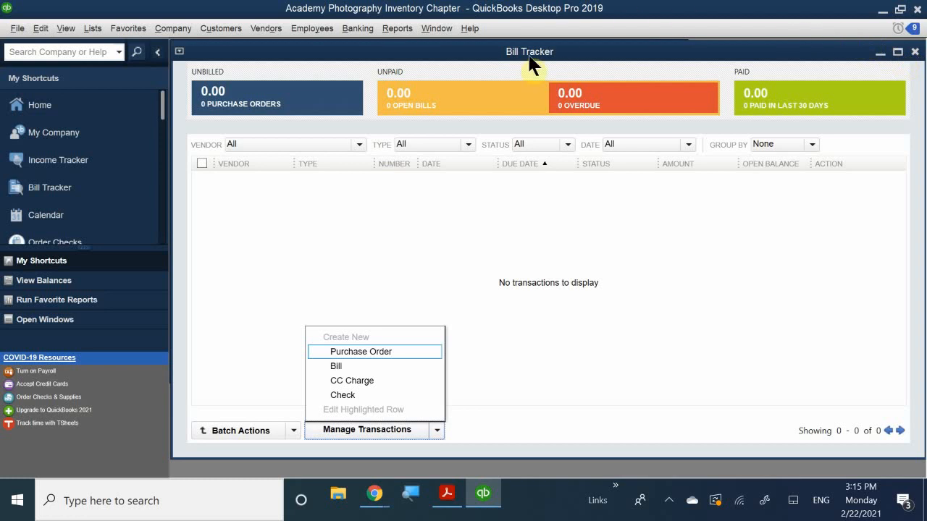
left_click(356, 351)
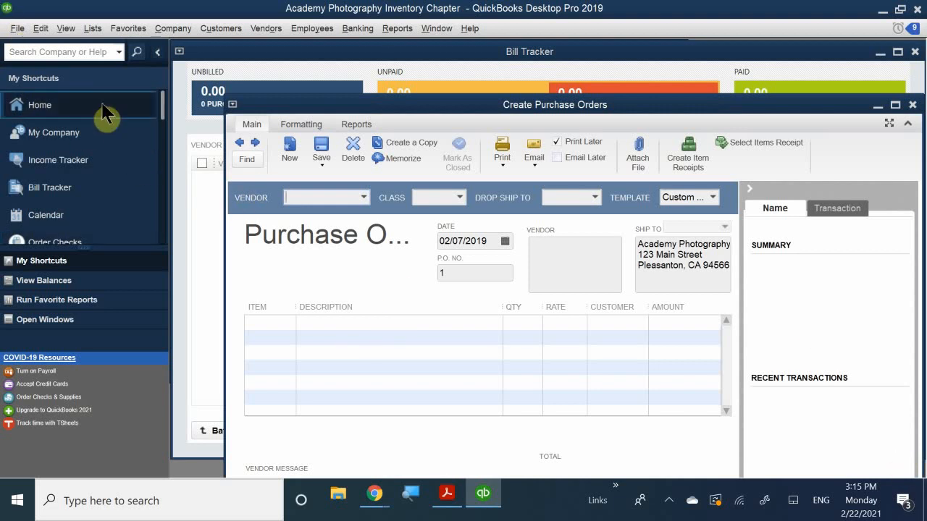
double_click(344, 105)
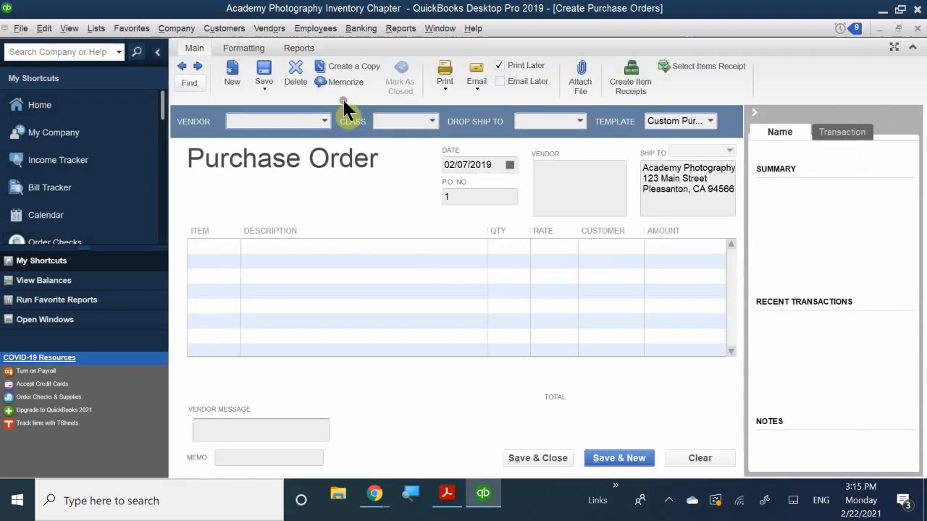
Set the purchase order's vendor to Ace Supply and its class to Walnut Creek
left_click(265, 120)
type("Ace Supply")
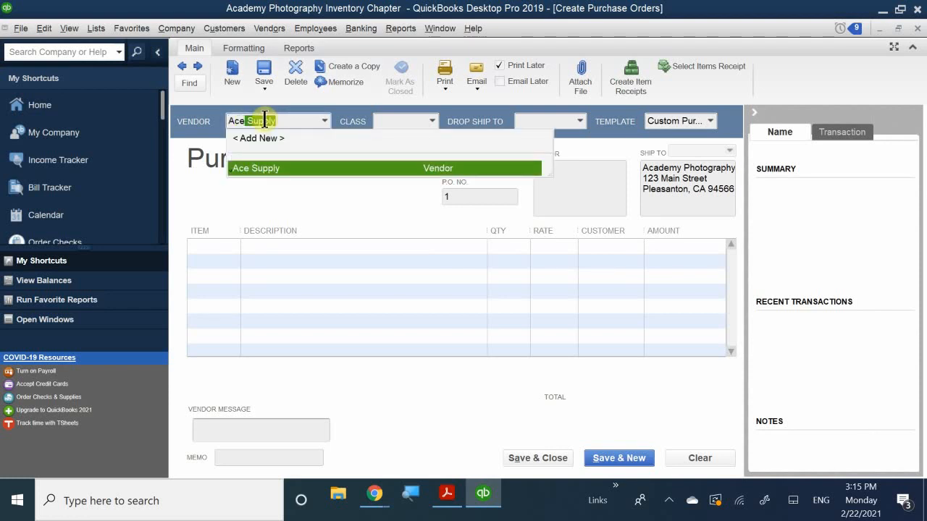
left_click(302, 168)
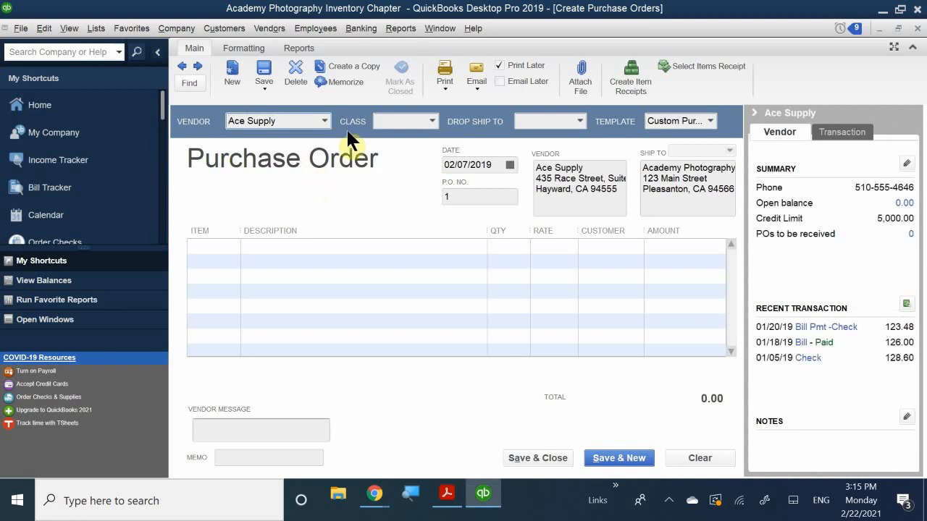
left_click(389, 121)
type("Walnut Creek")
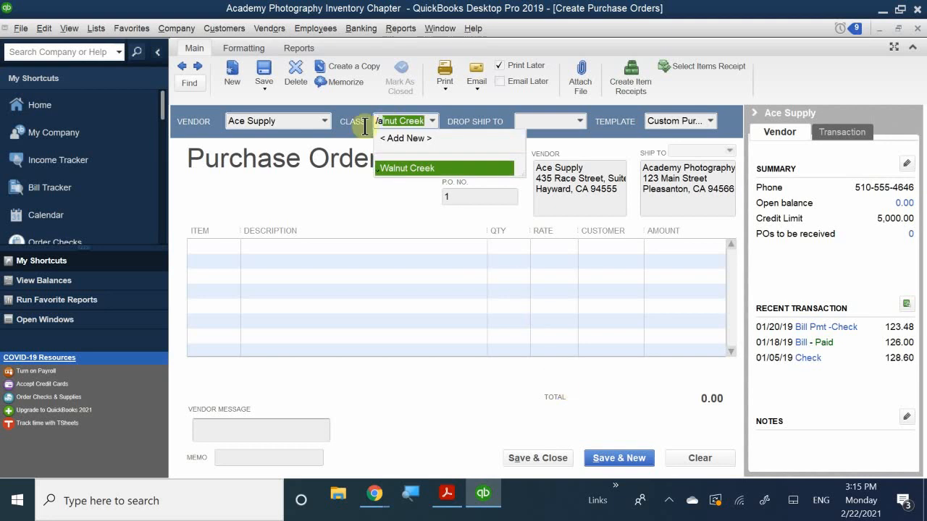
left_click(428, 172)
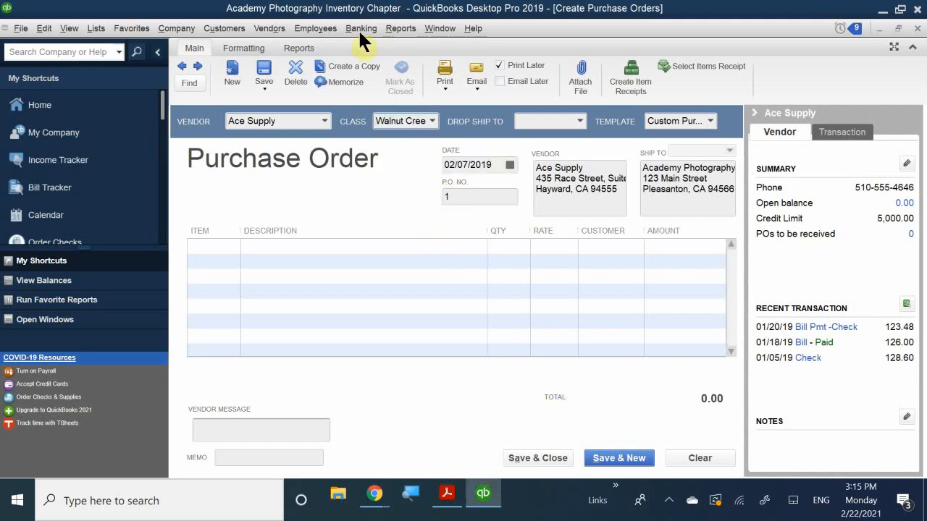
Replace the default P.O. number with a year-based purchase order number
left_click(481, 197)
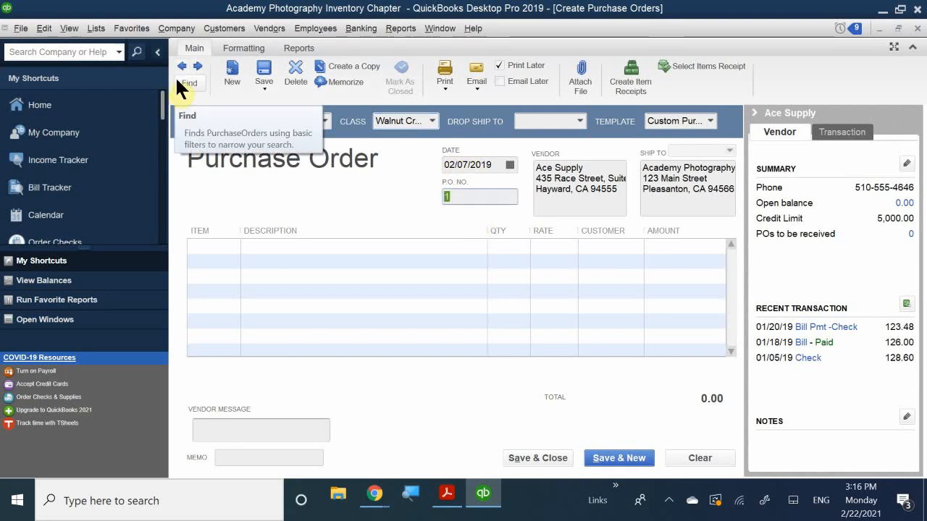
type("2019-")
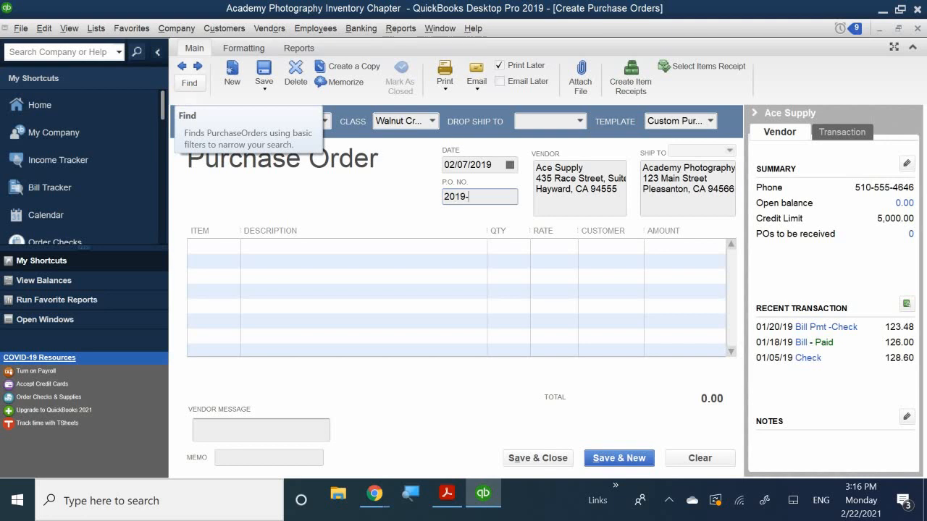
type("101")
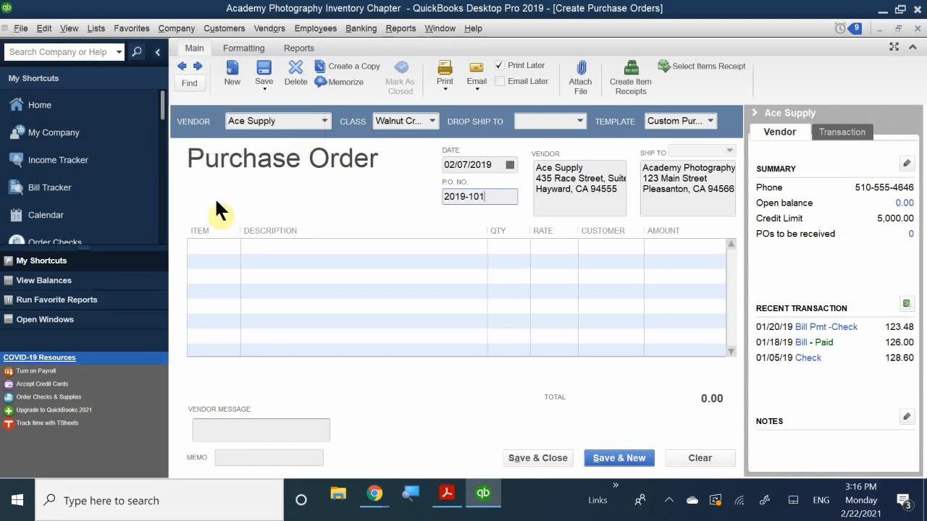
Widen the Item column and add Frame 5x7 Metal as the first line item
left_click_drag(240, 231, 270, 232)
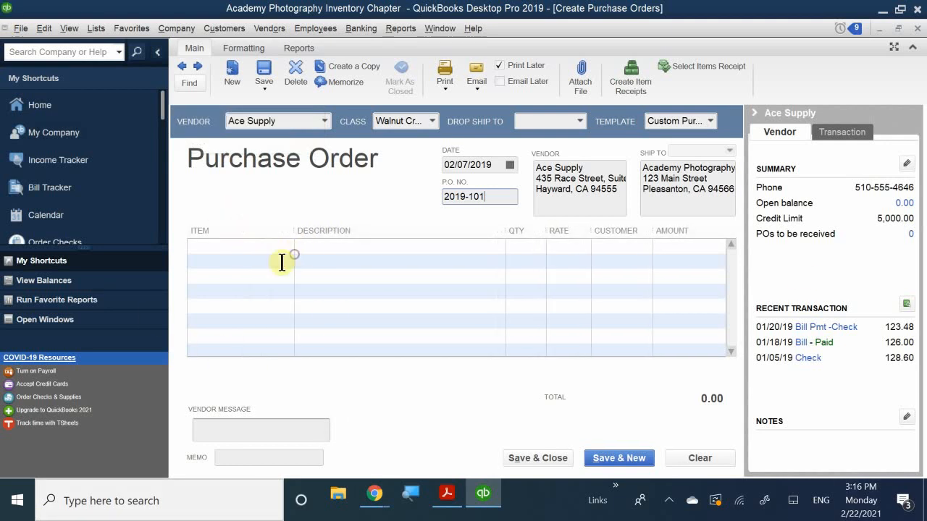
left_click(244, 242)
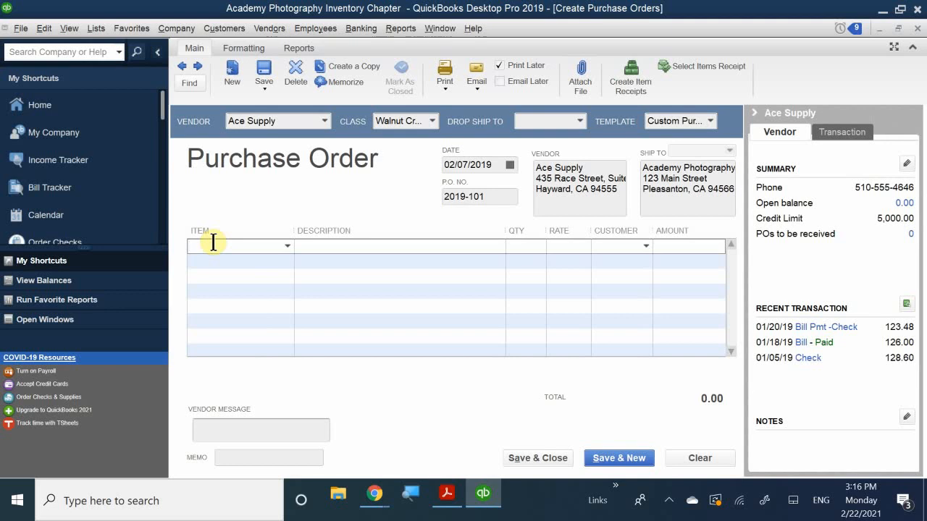
type("5")
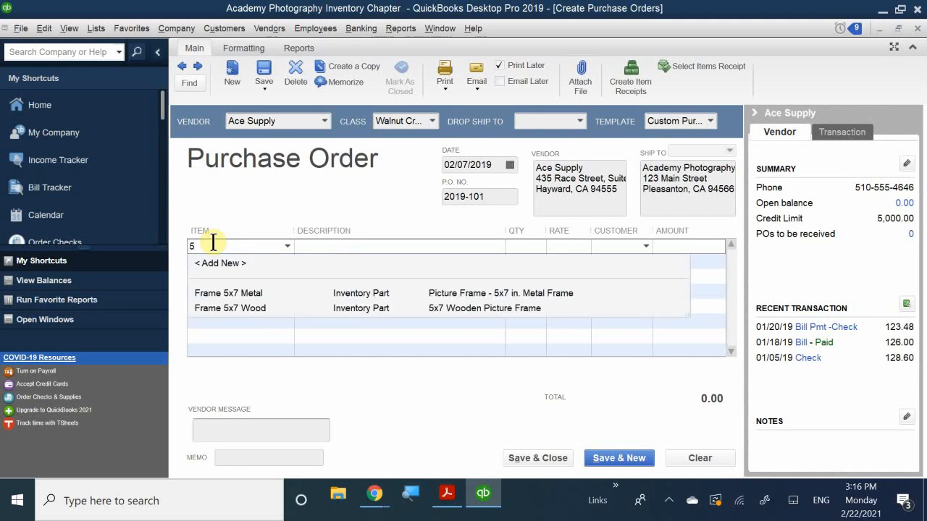
left_click(256, 293)
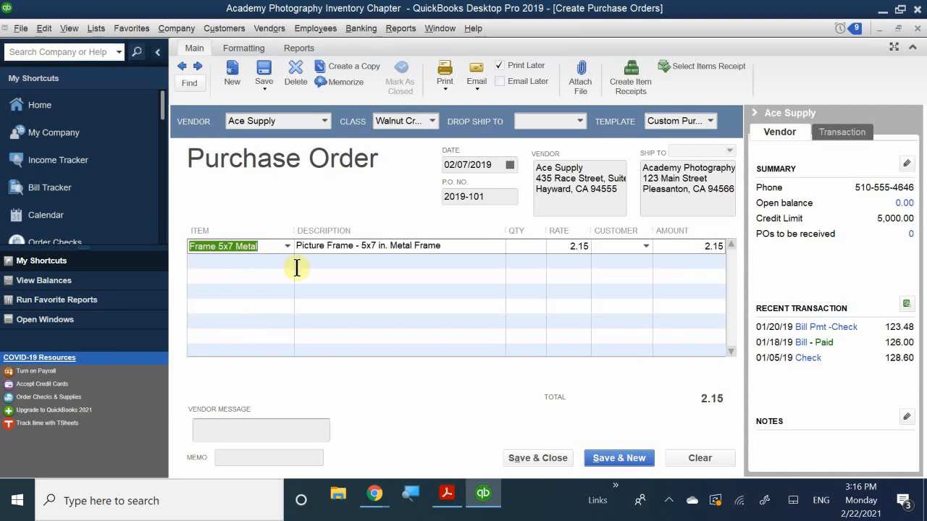
Set the Frame 5x7 Metal quantity to 20 and update its line amount
left_click(527, 251)
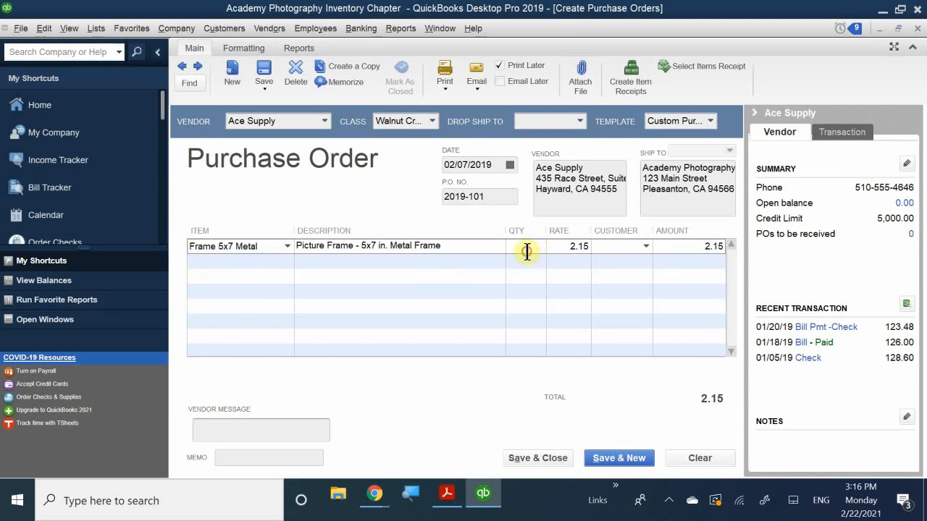
type("20")
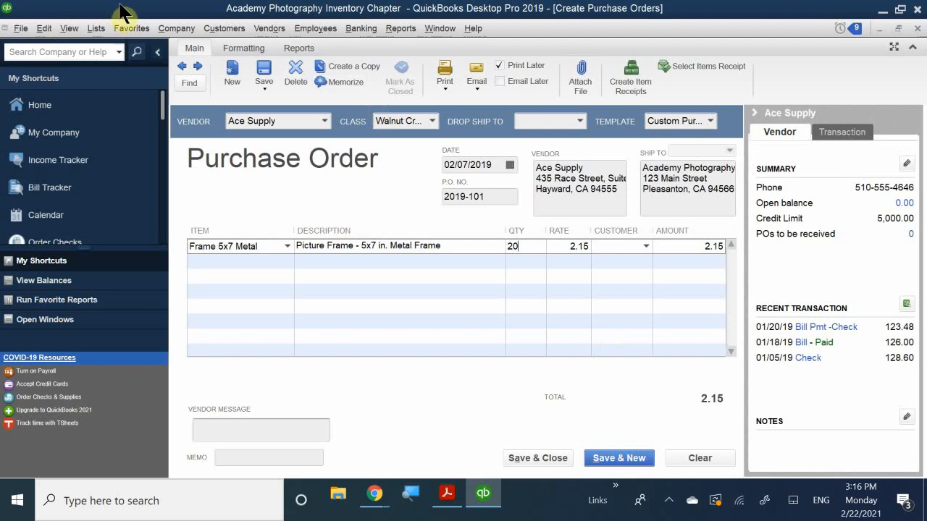
left_click(579, 276)
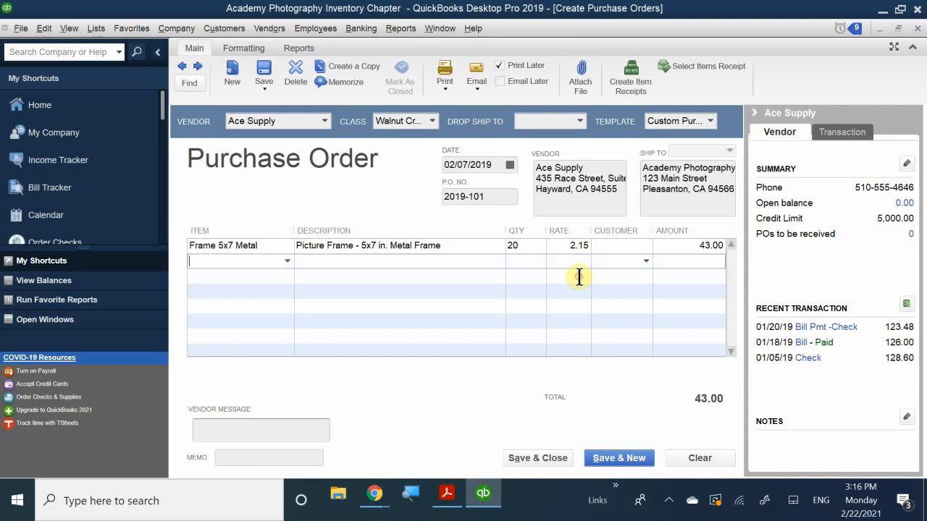
left_click(558, 247)
left_click(569, 276)
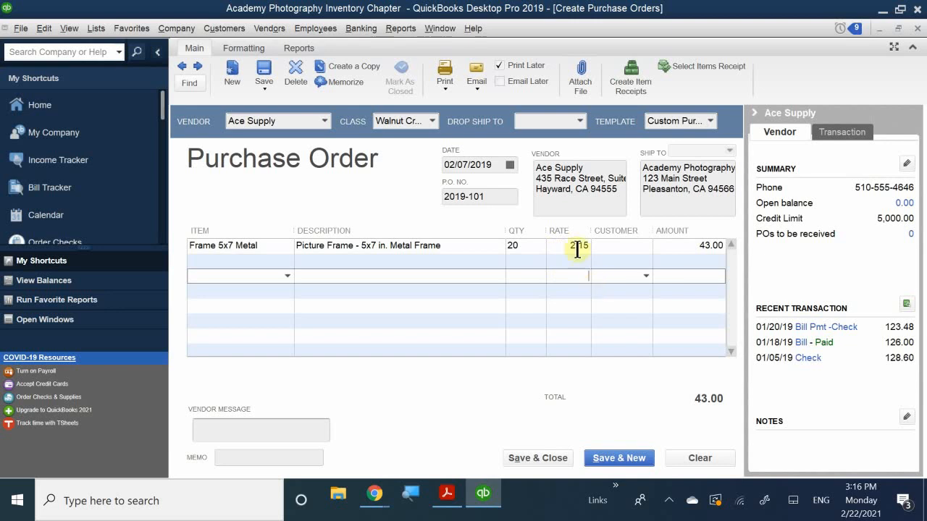
left_click(562, 246)
left_click(601, 294)
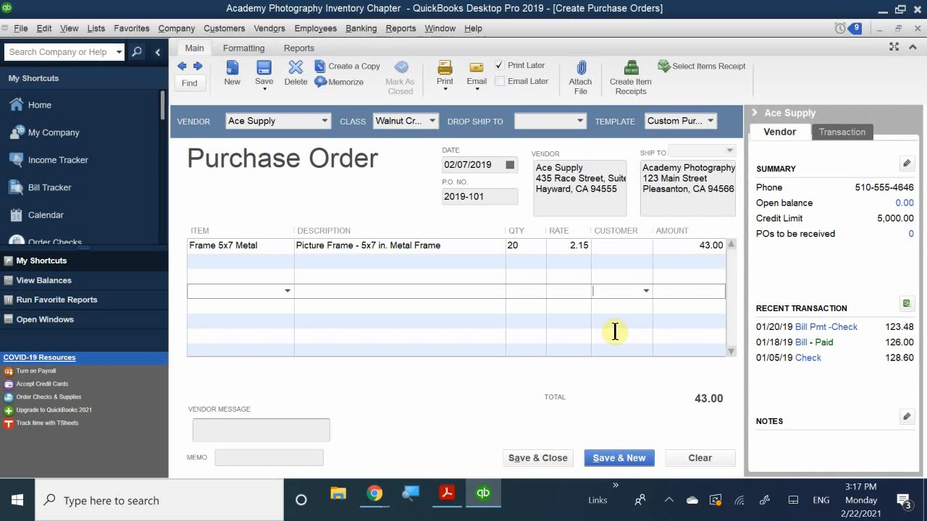
left_click(568, 247)
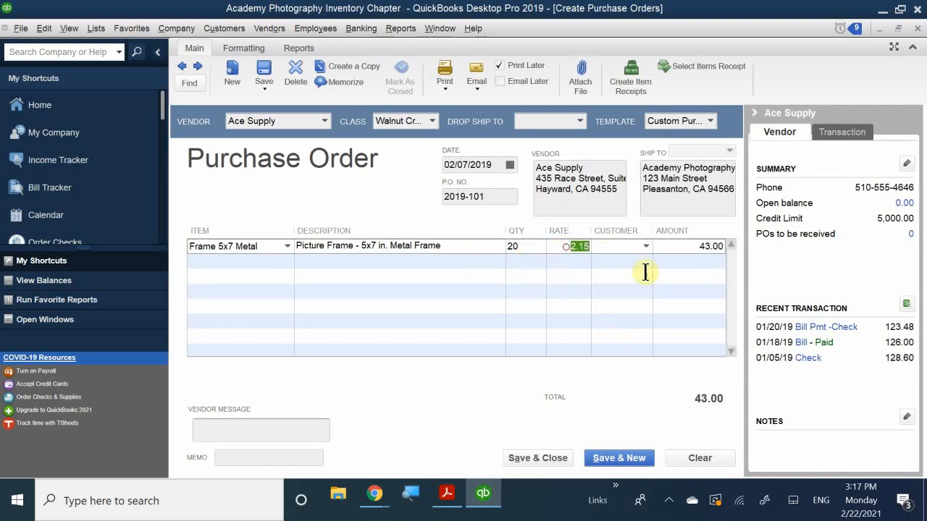
left_click(541, 259)
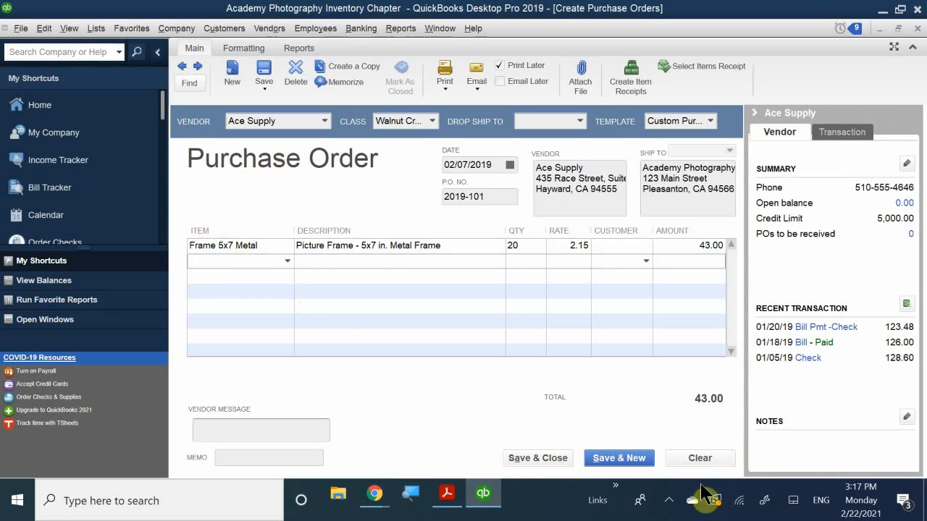
left_click(669, 501)
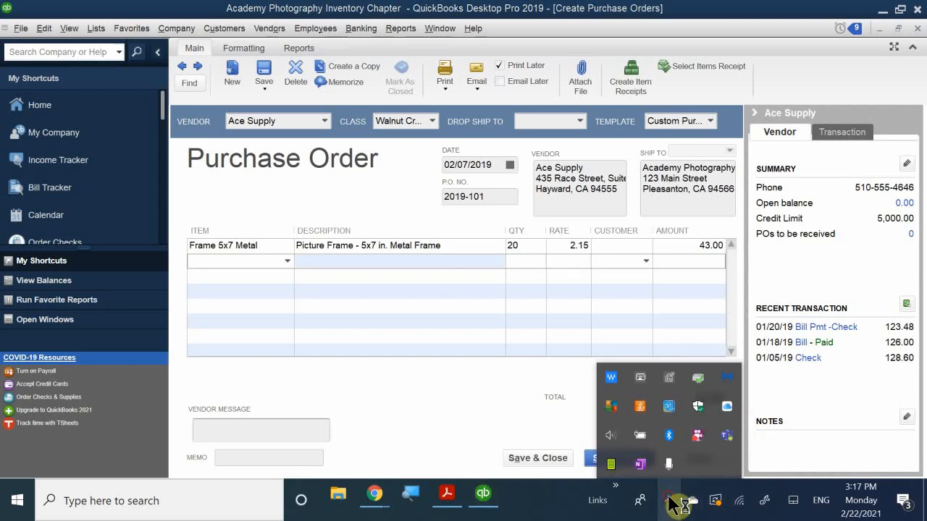
left_click(668, 501)
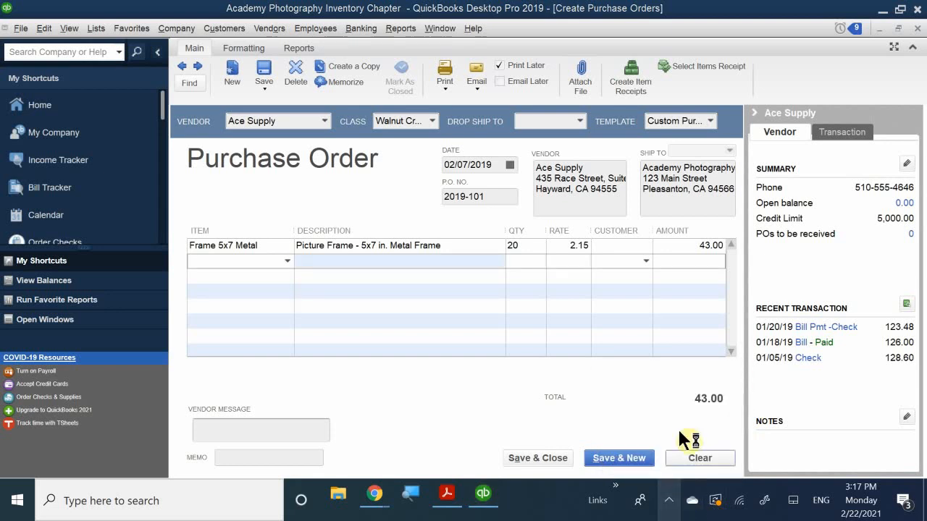
Add Frame 5x7 Wood as the second line item with a quantity of 40 and update its amount
left_click(231, 261)
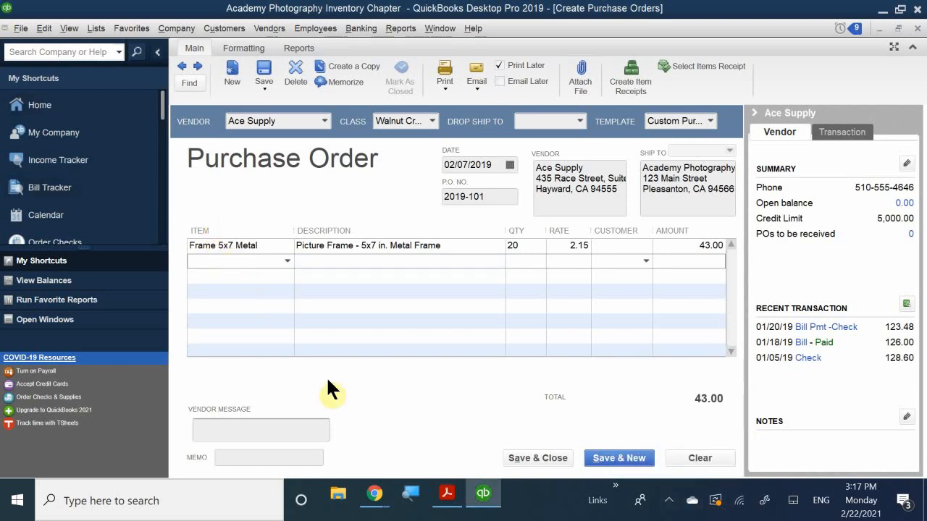
type("5")
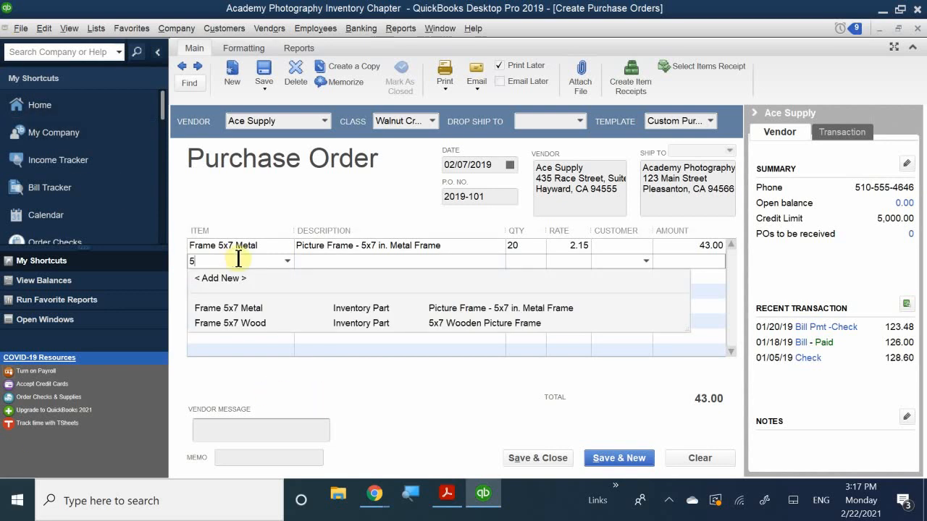
left_click(239, 323)
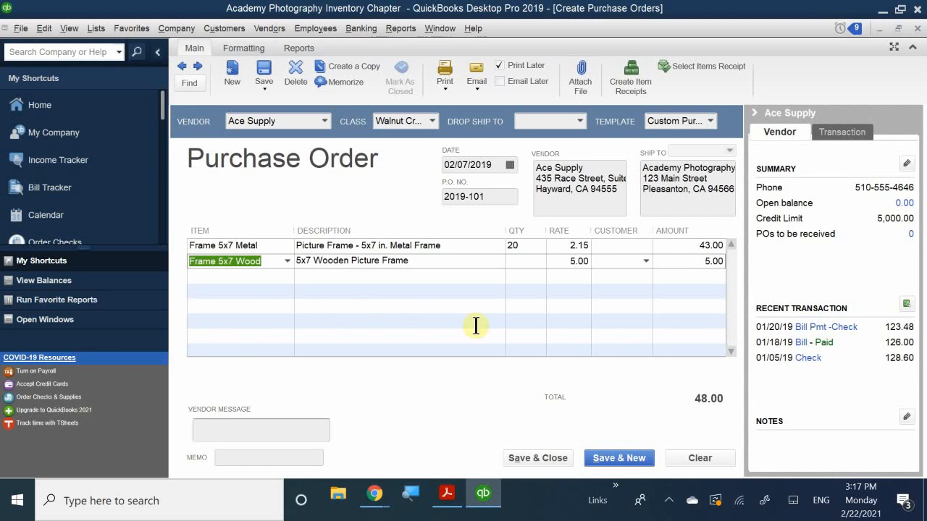
left_click(514, 261)
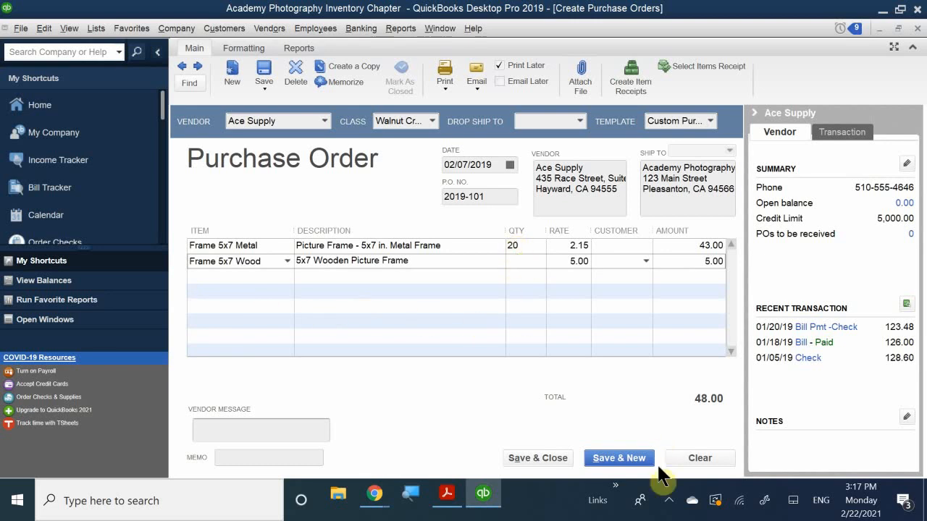
type("40")
left_click(575, 290)
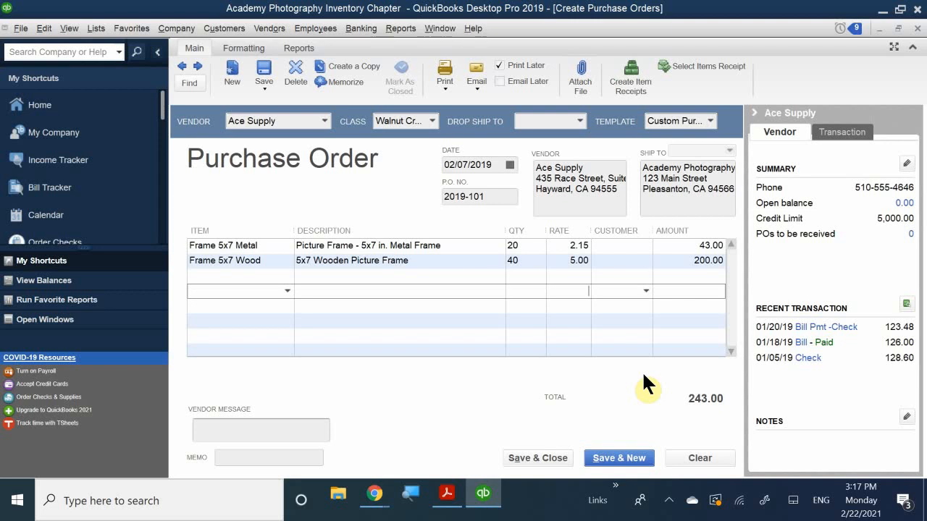
Enter "Thank You For Your Business" as the purchase order's vendor message
left_click(250, 435)
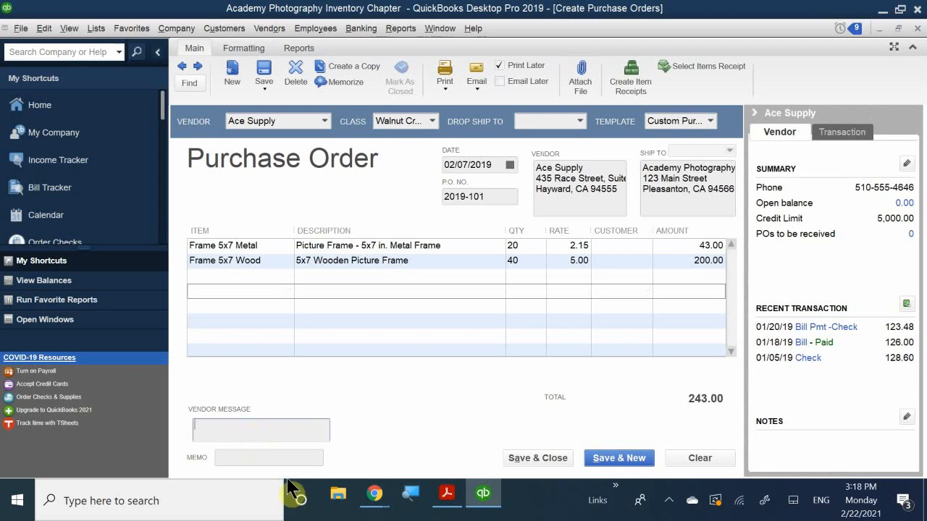
type("TH")
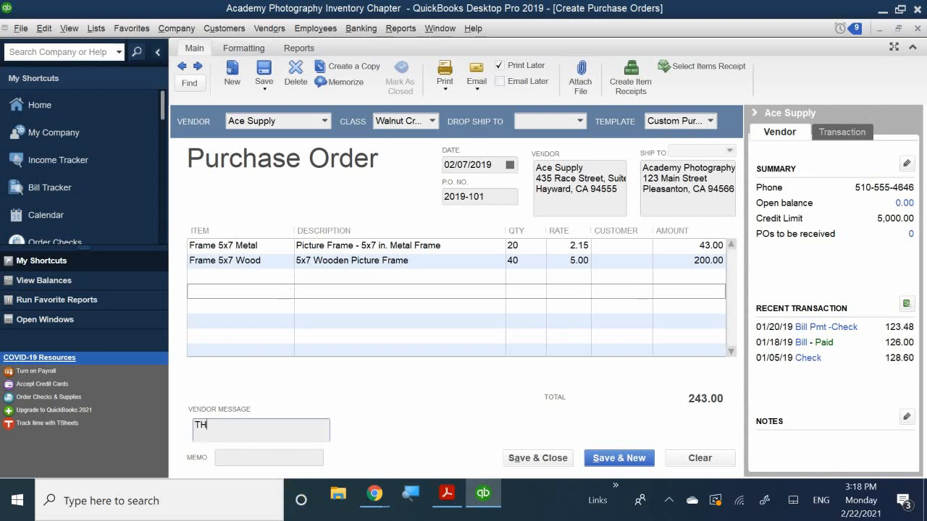
type("THANK")
key("BackSpace")
key("BackSpace")
key("BackSpace")
key("BackSpace")
key("BackSpace")
type("Thank You fo")
key("BackSpace")
key("BackSpace")
key("BackSpace")
type("F")
key("BackSpace")
key("BackSpace")
type("For Your Business")
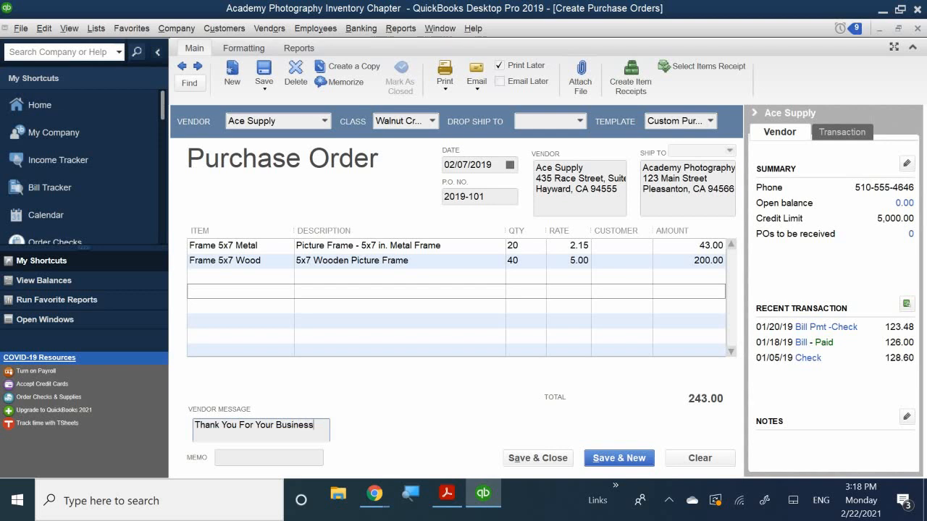
Enter "PO 20 Metal and 40 wood Frames" as the purchase order's memo
left_click(247, 458)
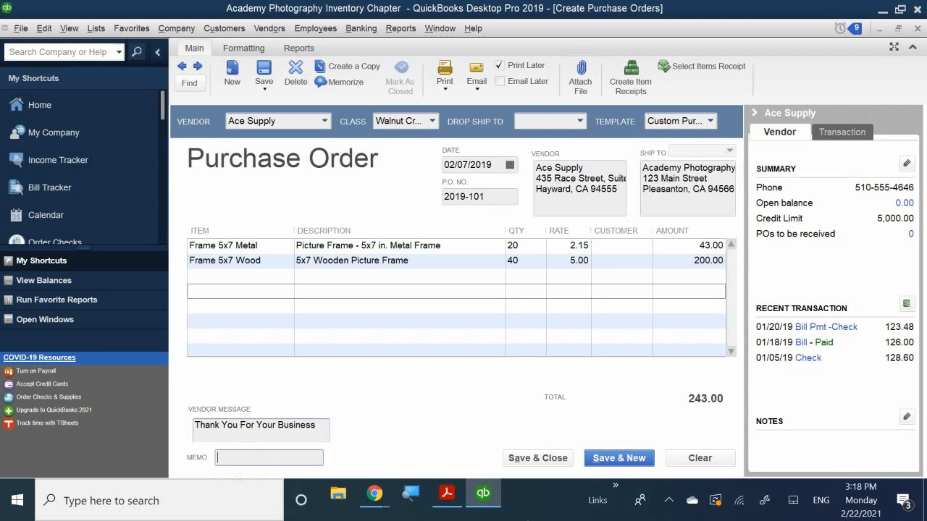
type("PO")
type("20 met")
key("BackSpace")
key("BackSpace")
key("BackSpace")
type("Met")
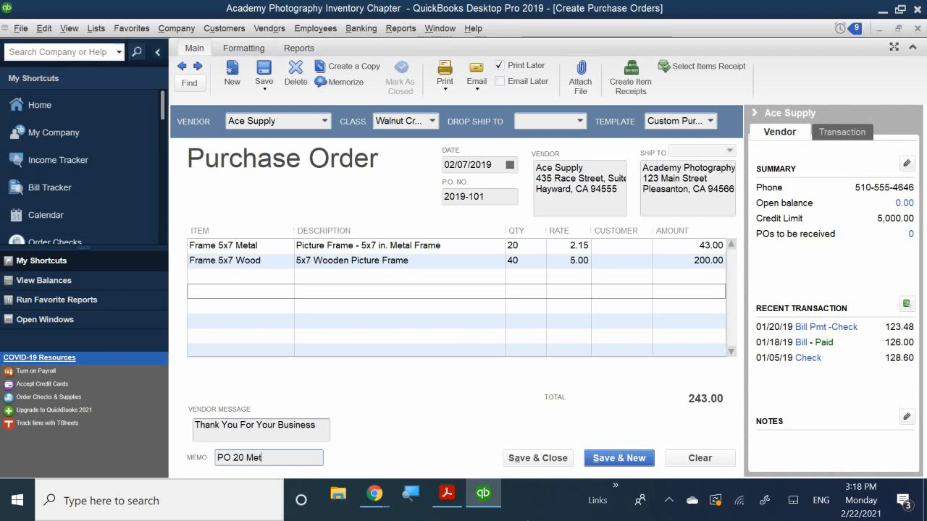
type("a; ")
type("and 40 woo")
type("d")
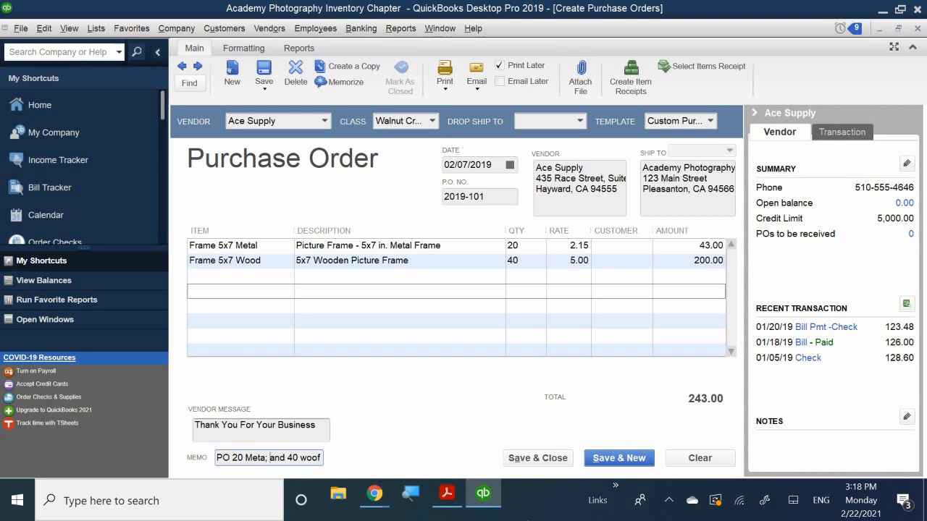
key("BackSpace")
type("l")
type(" Fram")
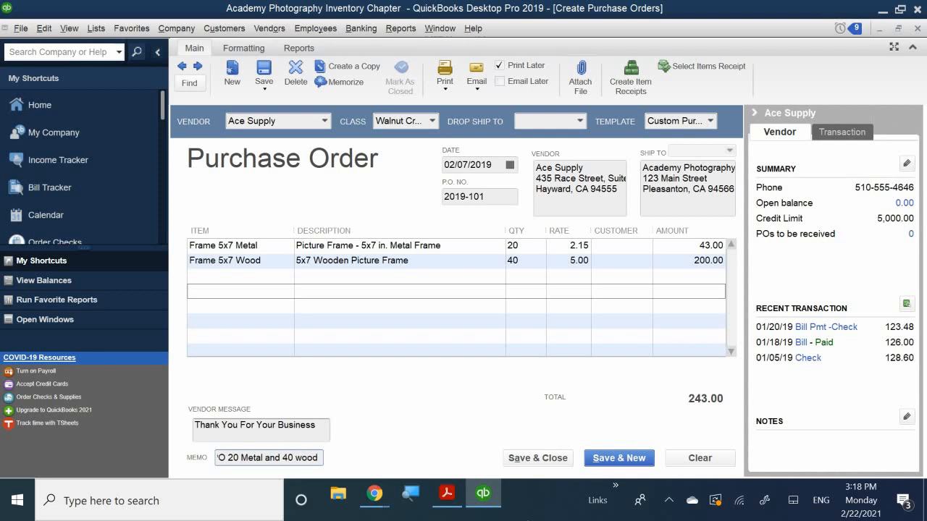
type("es")
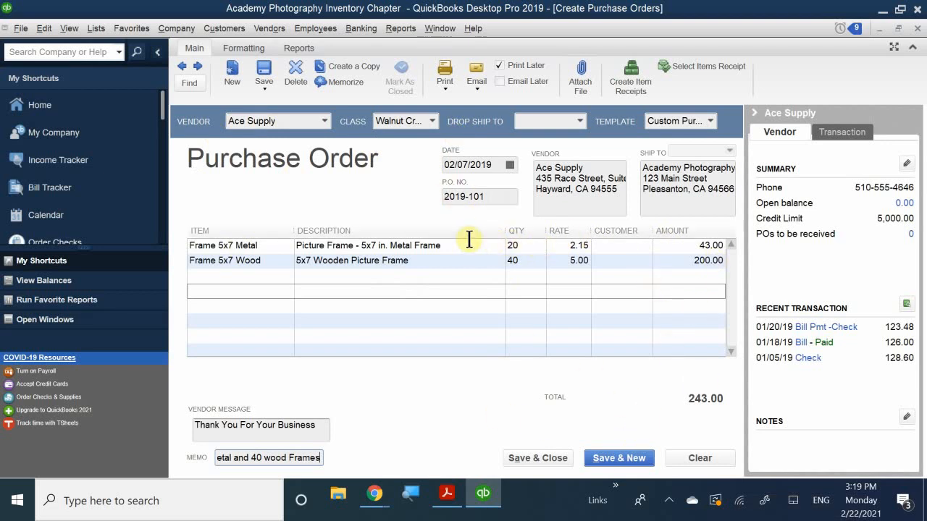
Check the customer fields of both frame lines, and save and close the purchase order
left_click(618, 261)
left_click(641, 247)
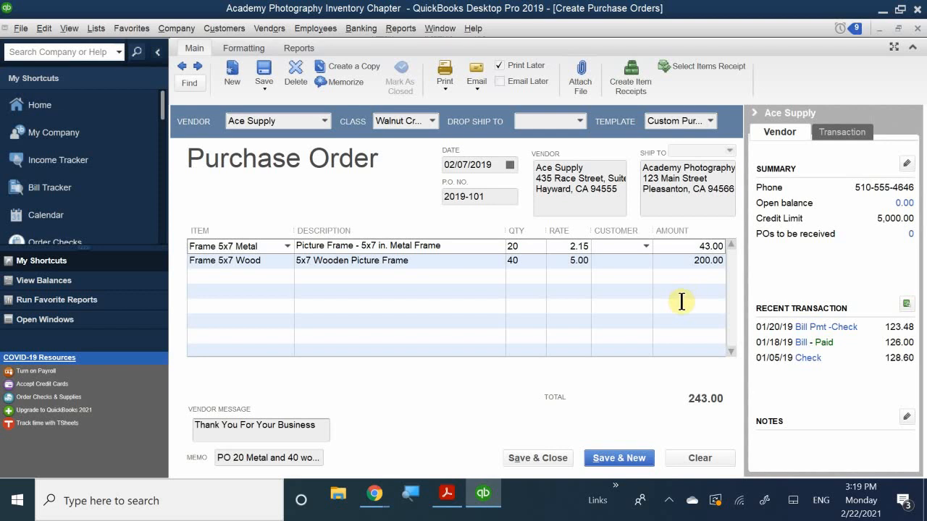
left_click(527, 460)
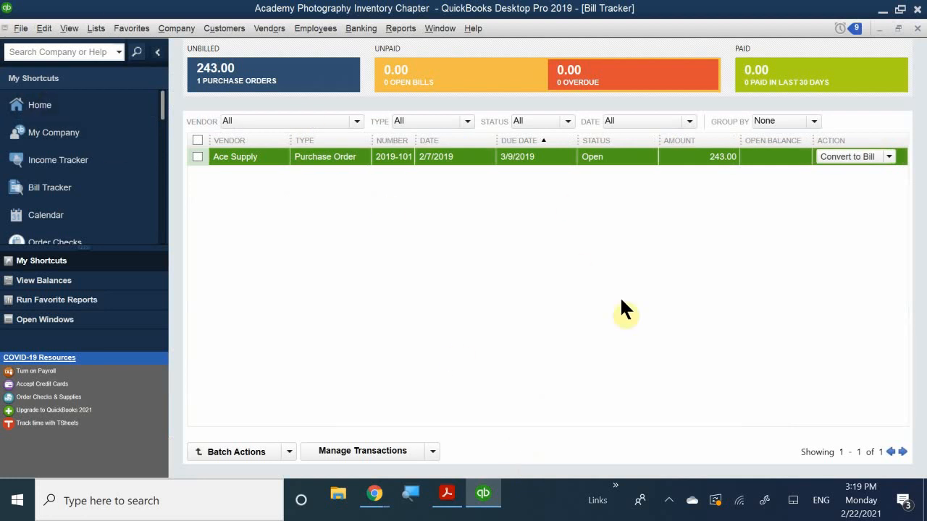
Close the Bill Tracker and the Vendor Center to return to the Home page
left_click(899, 28)
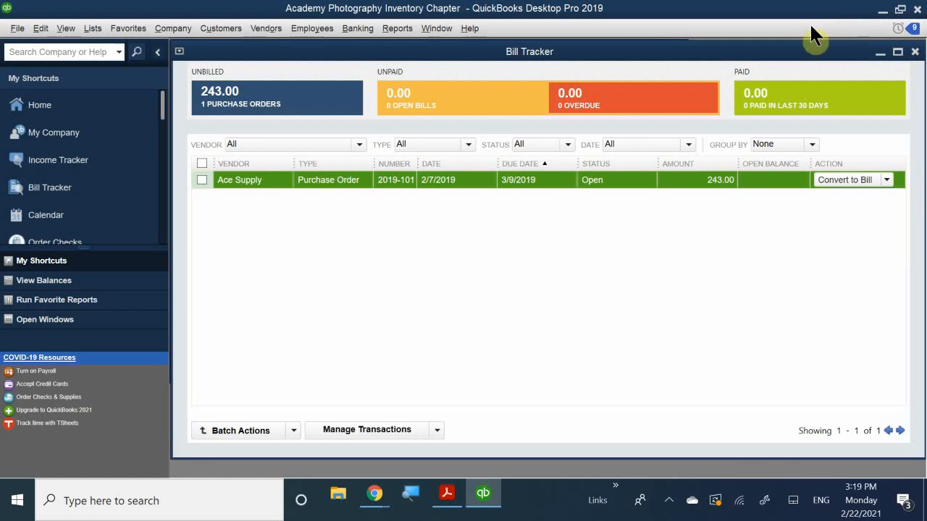
left_click(898, 52)
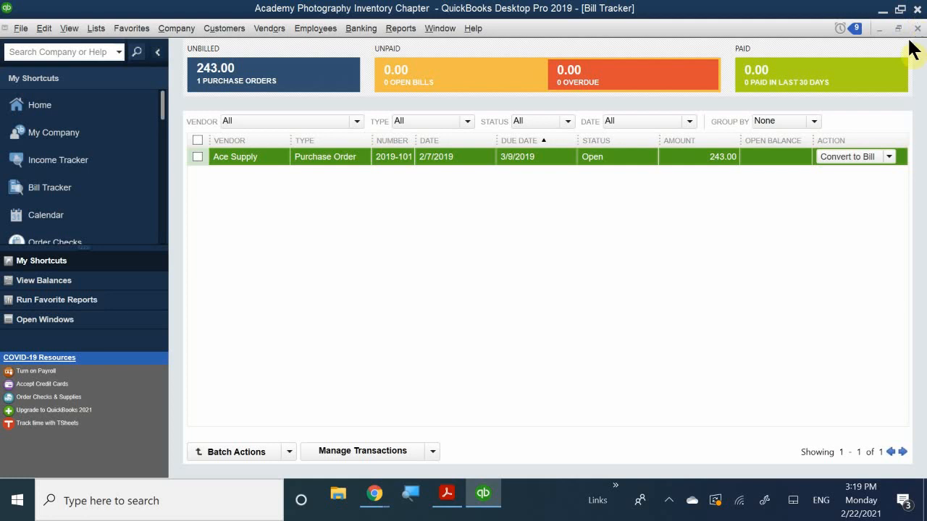
left_click(918, 29)
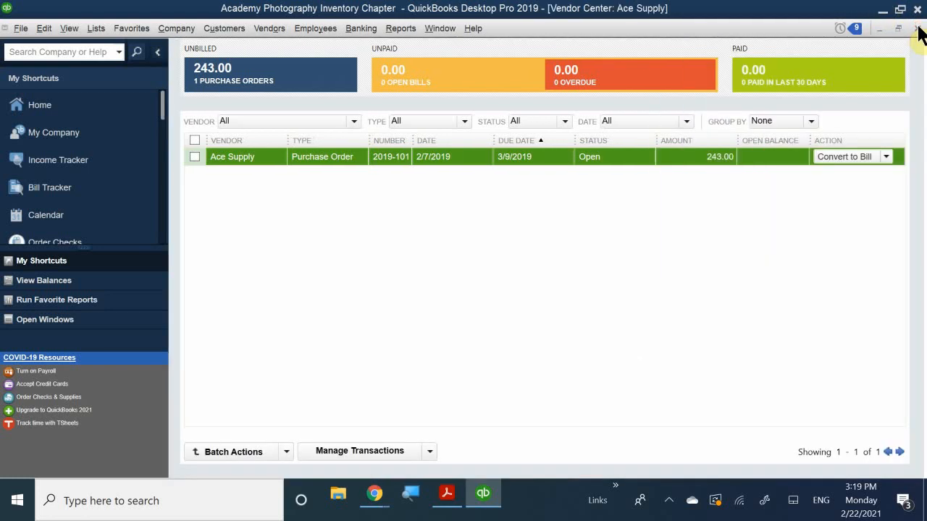
left_click(918, 29)
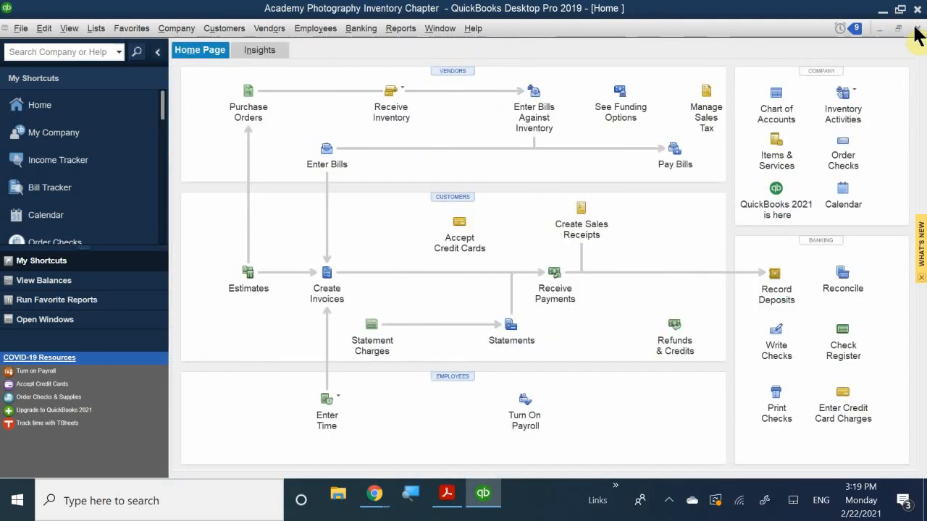
Open the Vendor Center and list Ace Supply's transactions for all dates
left_click(443, 71)
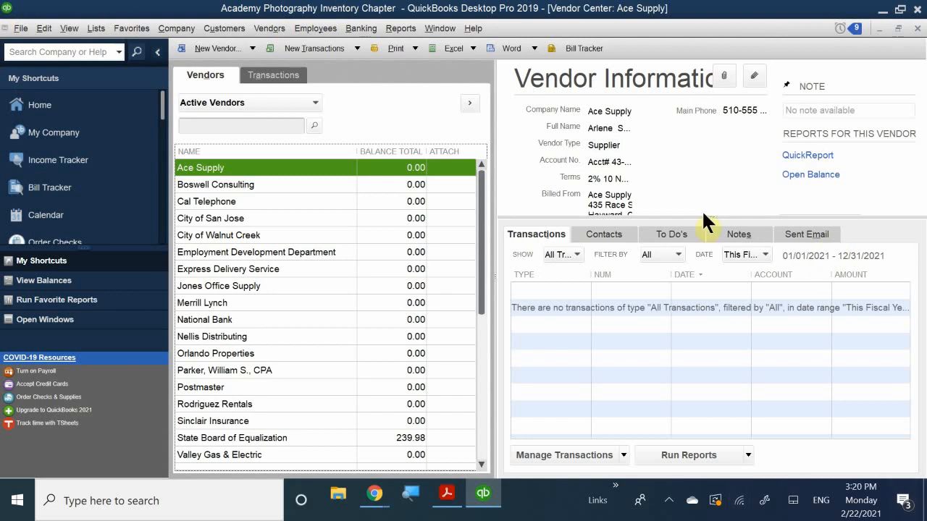
left_click(738, 251)
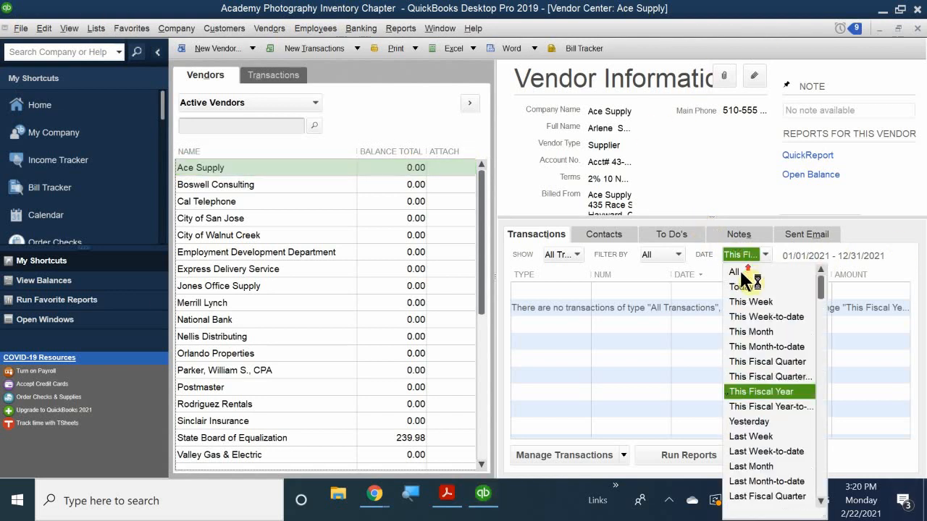
left_click(739, 269)
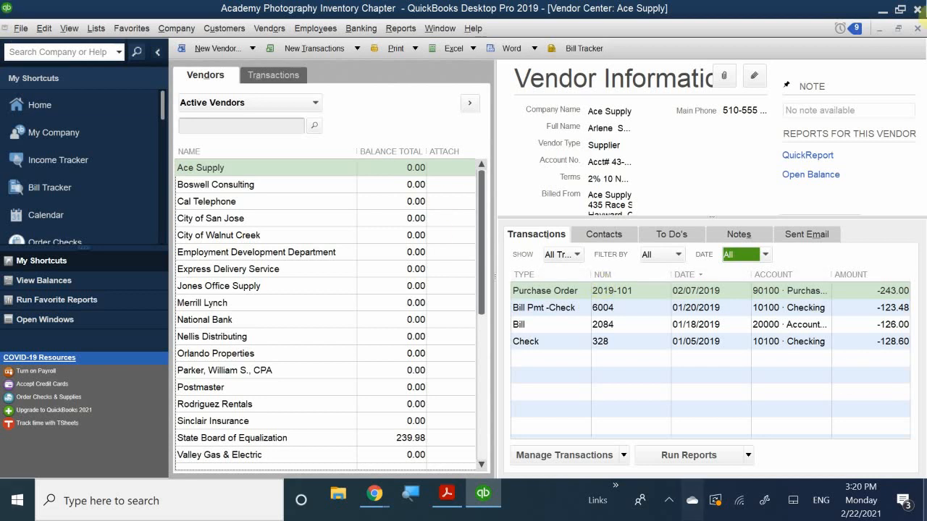
Review the Open Purchase Orders report, and close it and the Vendor Center
left_click(399, 27)
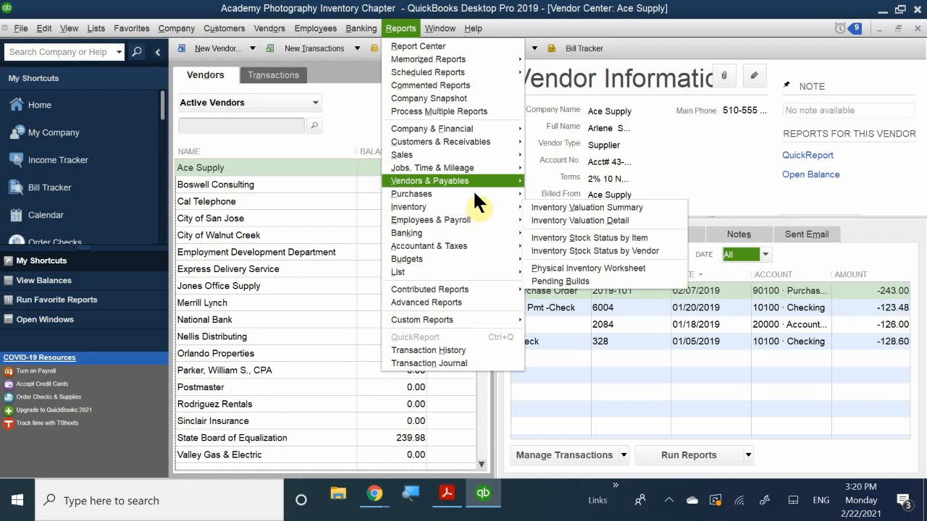
mouse_move(473, 195)
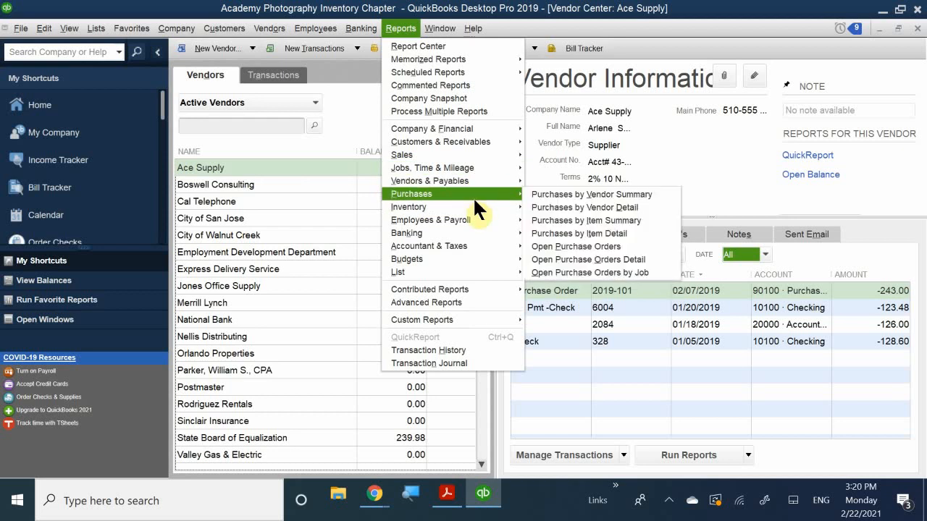
left_click(610, 243)
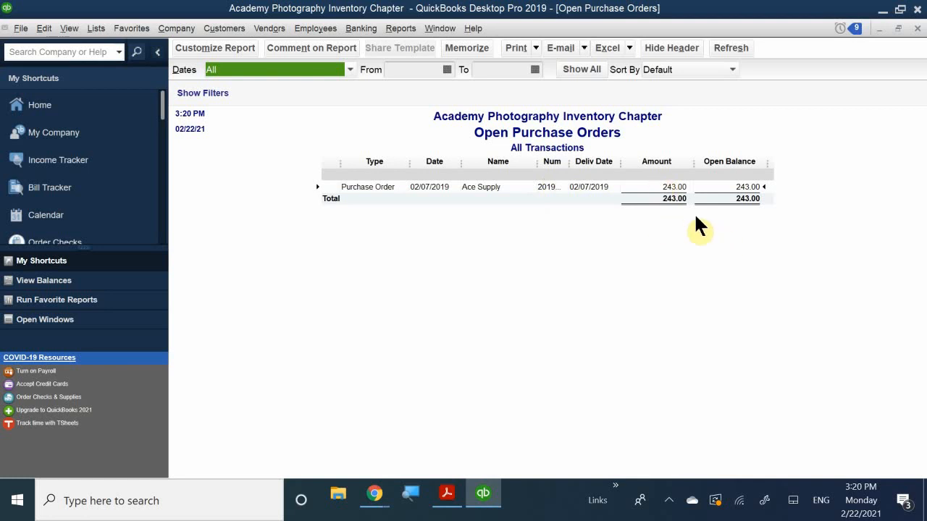
left_click(918, 28)
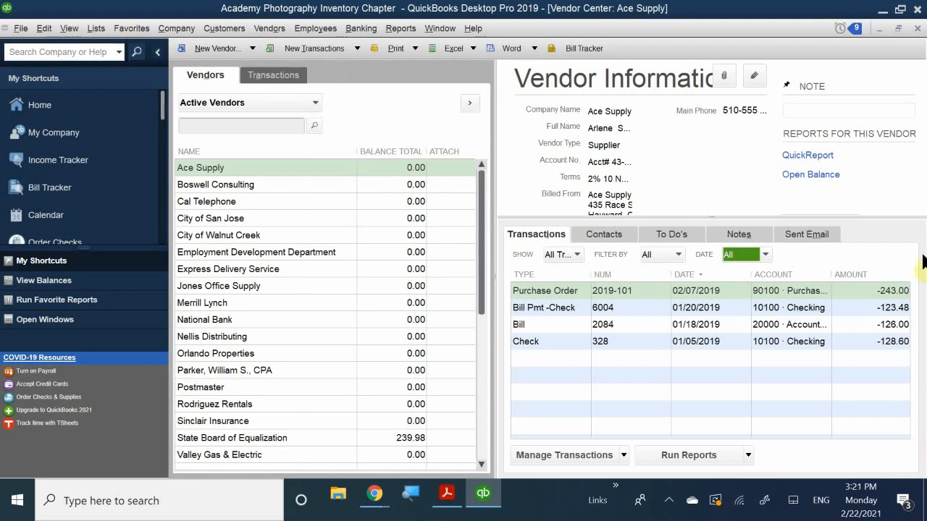
left_click(916, 29)
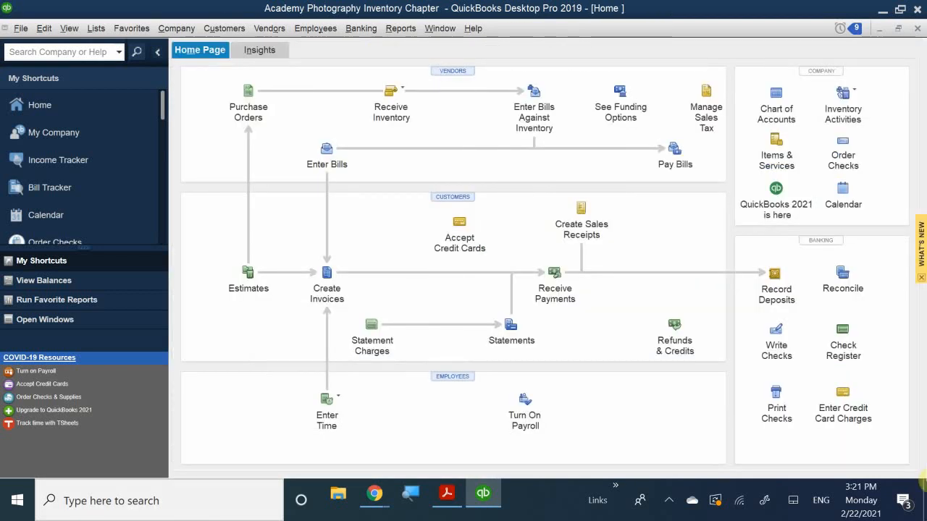
View the blank item receipt form for receiving inventory without a bill, and close it without entering anything
left_click(403, 92)
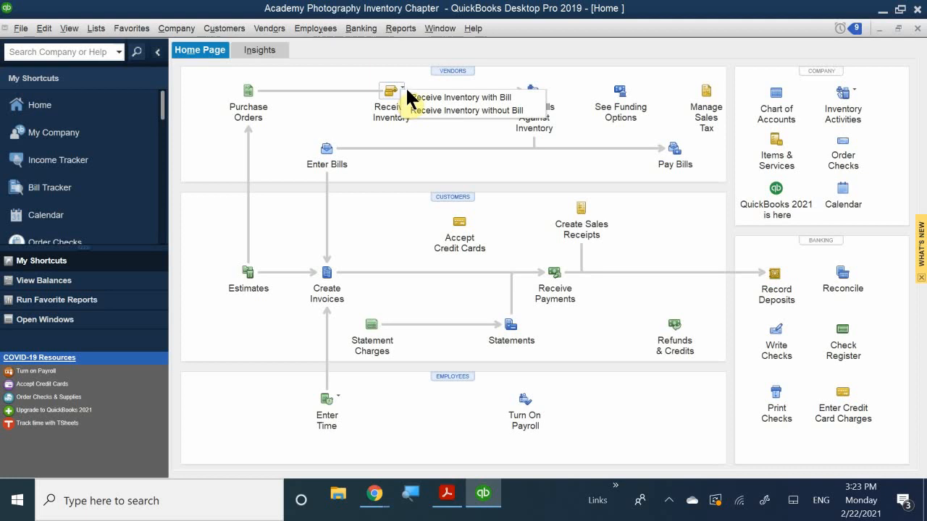
left_click(444, 110)
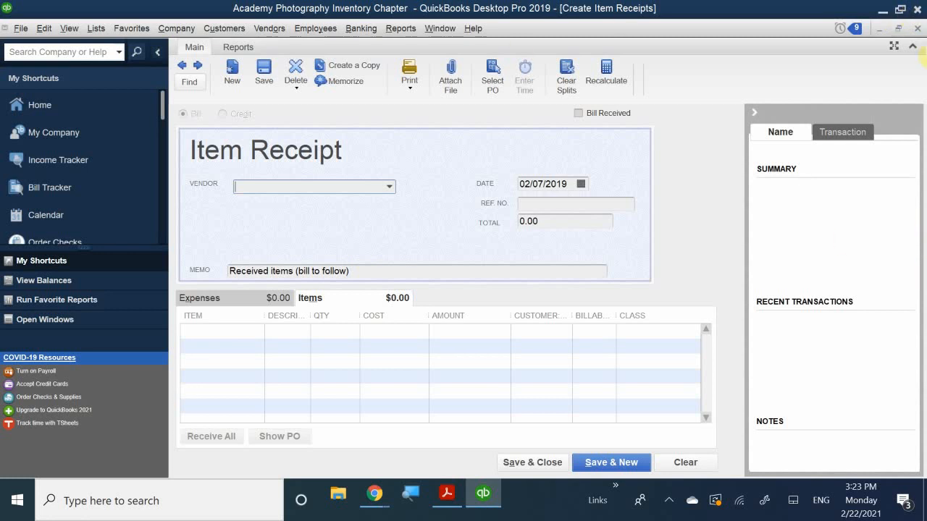
left_click(918, 29)
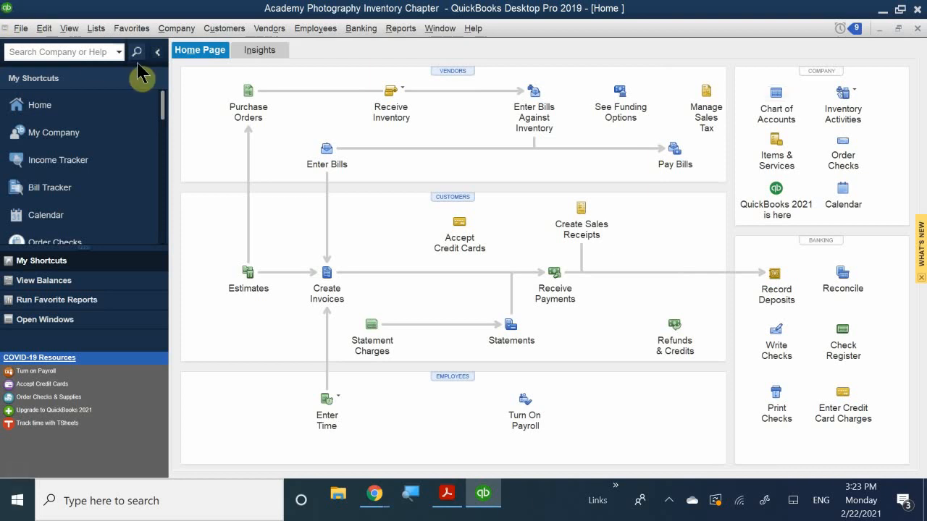
left_click(407, 92)
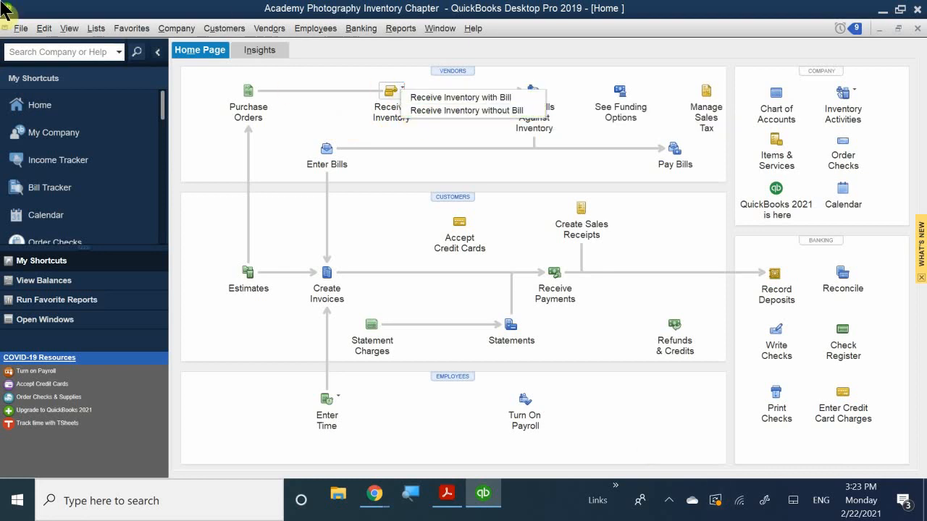
left_click(265, 36)
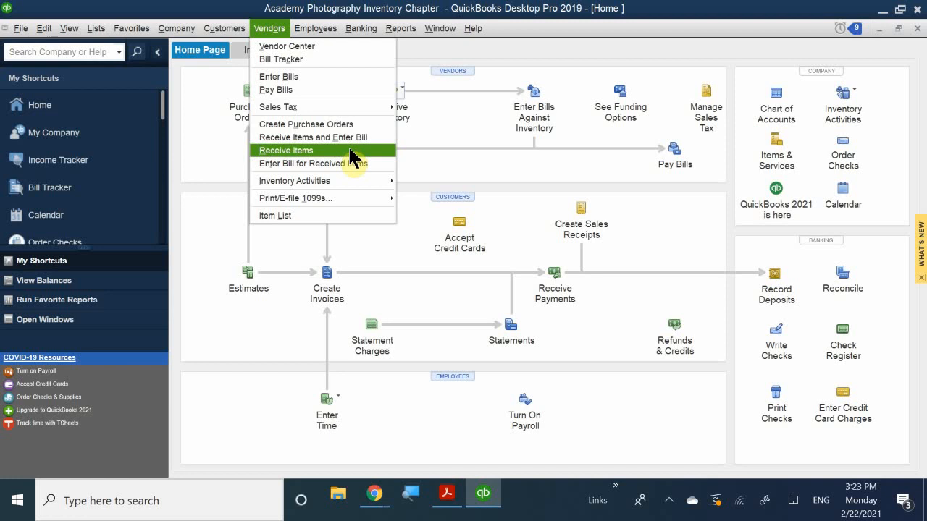
left_click(371, 6)
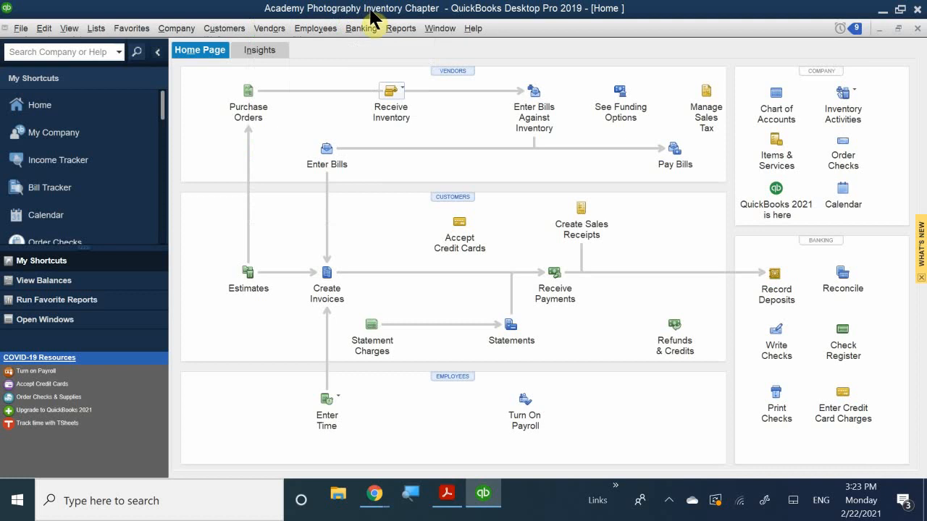
Open the Vendor Center and look over the commands it offers for receiving items from Ace Supply
left_click(441, 69)
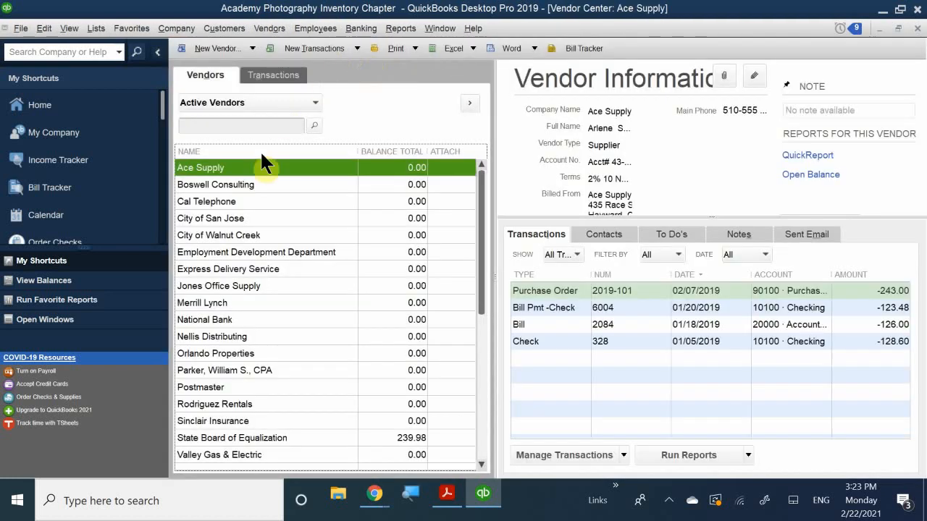
right_click(225, 164)
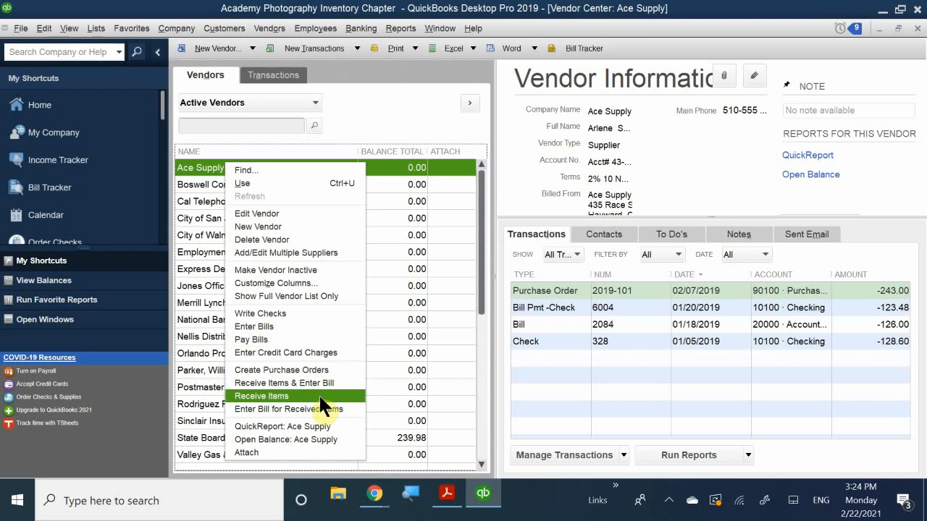
left_click(626, 448)
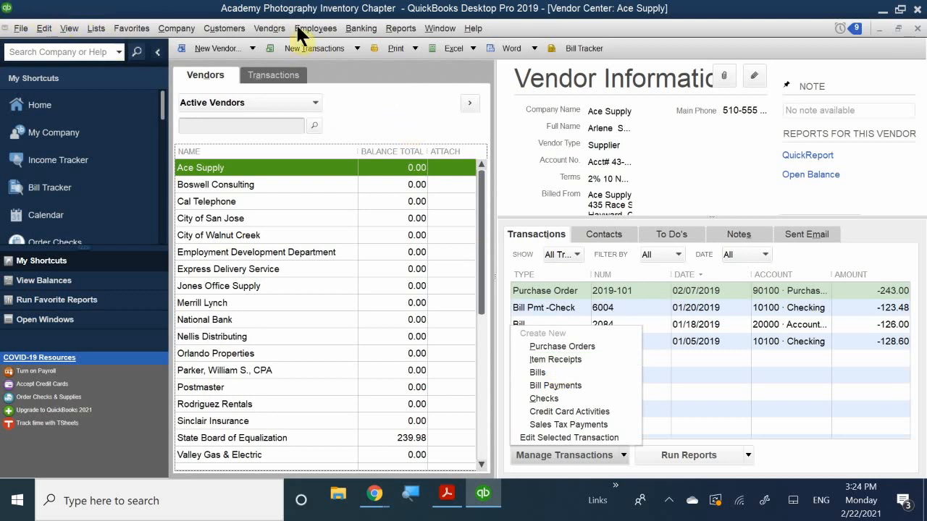
left_click(360, 49)
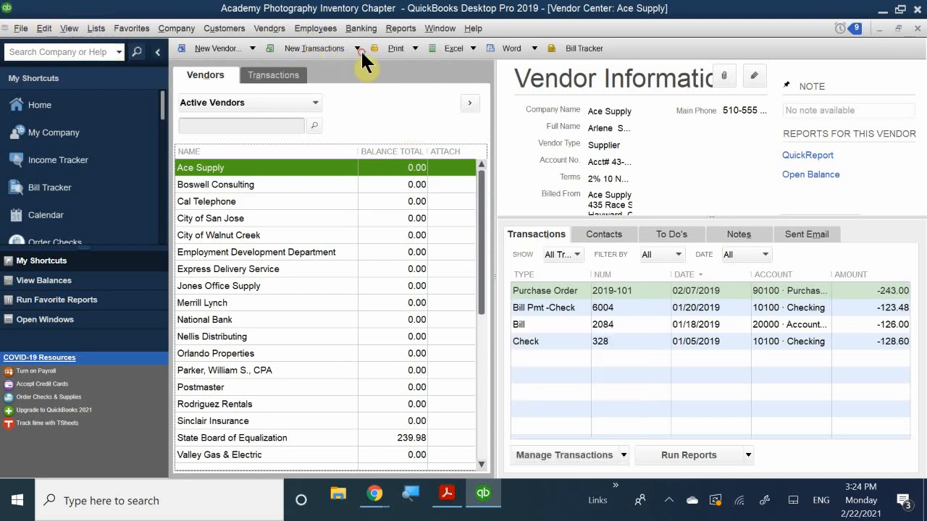
left_click(359, 49)
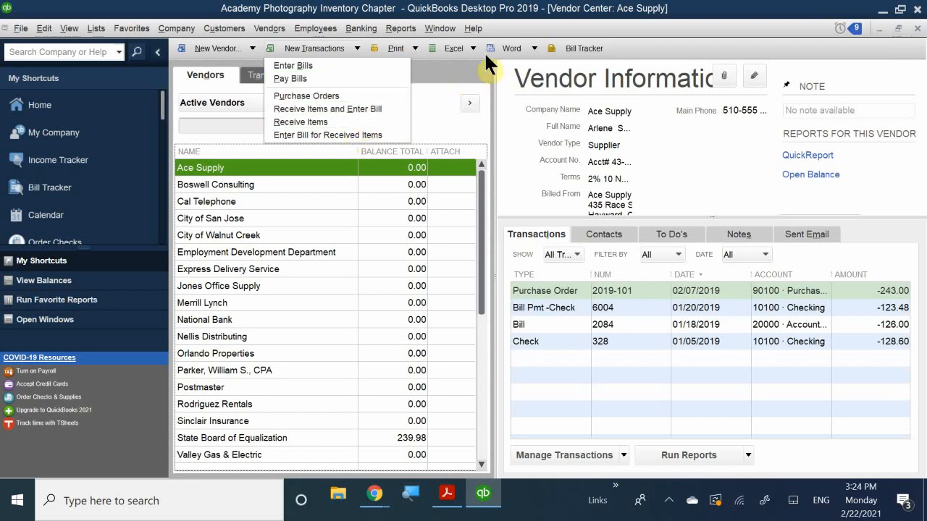
Open the Bill Tracker, check which new transactions can be created from it, and close it
left_click(566, 49)
left_click(574, 52)
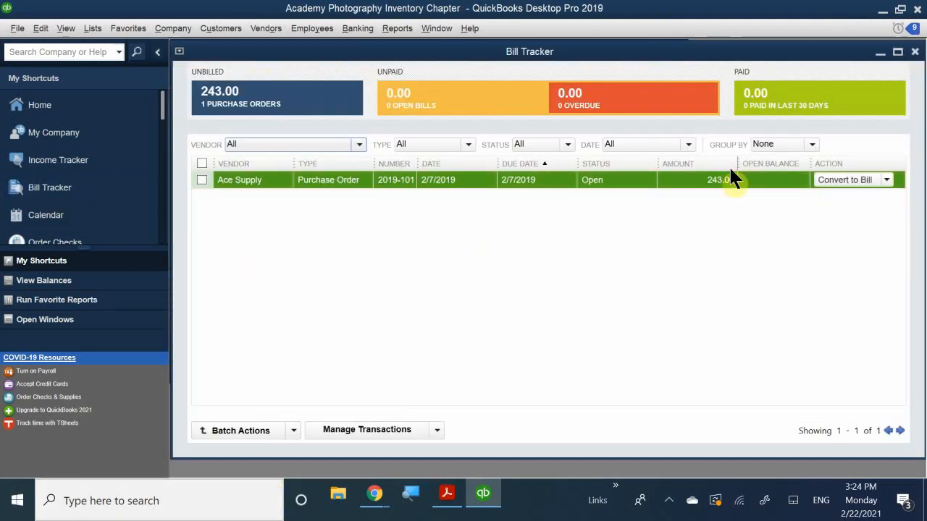
left_click(433, 430)
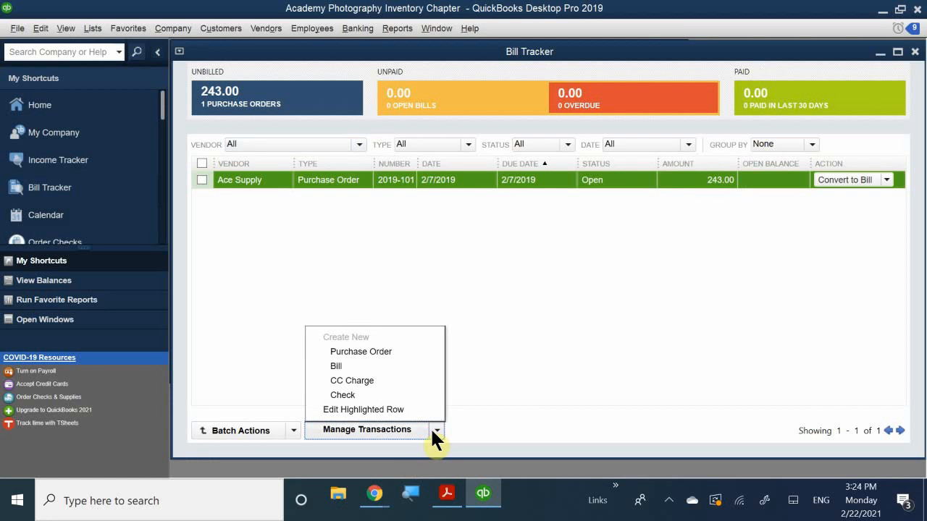
left_click(433, 430)
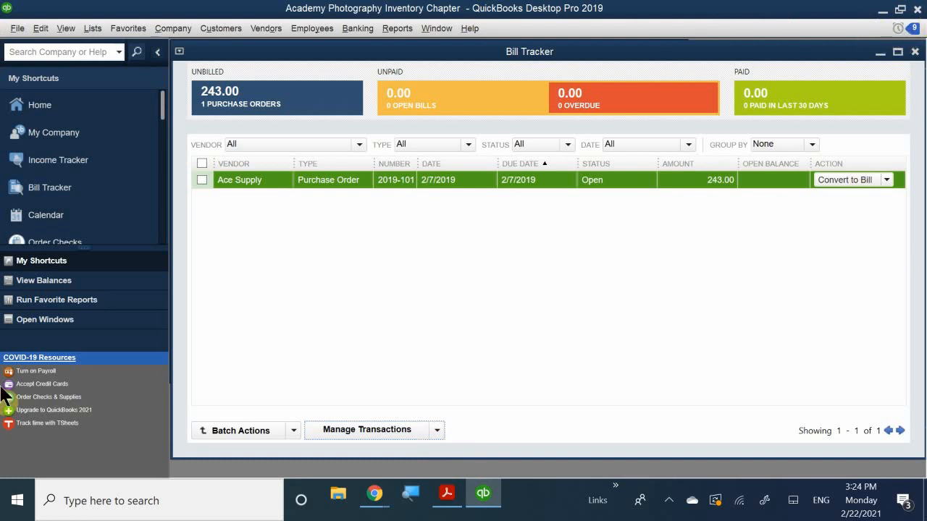
left_click(913, 48)
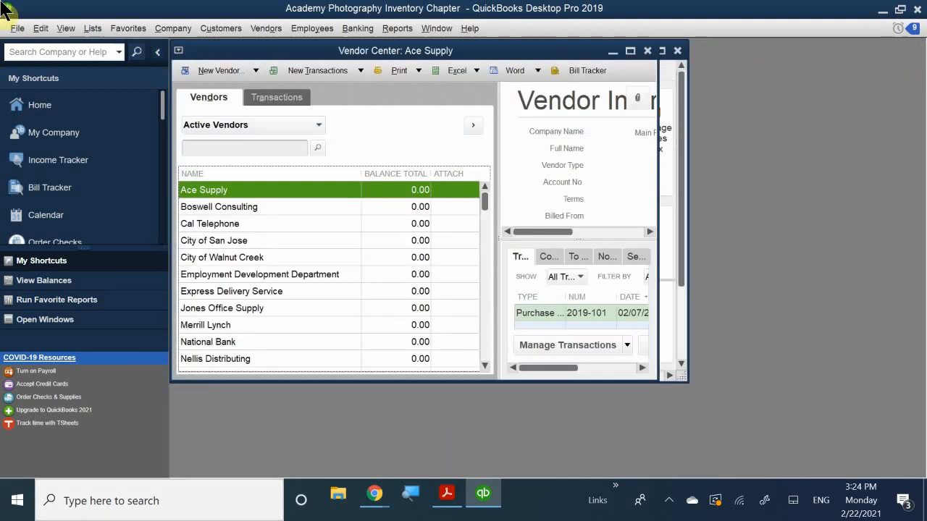
Maximize the Vendor Center and start receiving items without a bill for Ace Supply
double_click(295, 53)
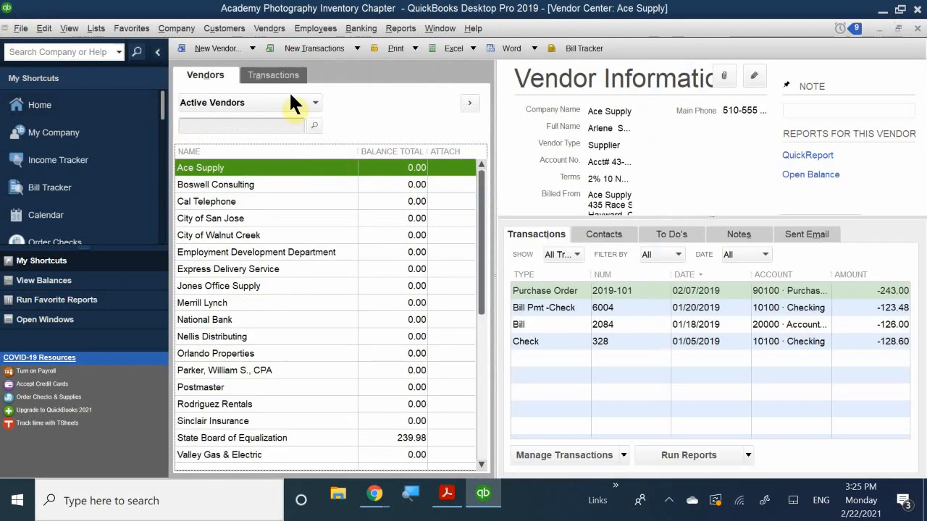
left_click(221, 167)
right_click(221, 168)
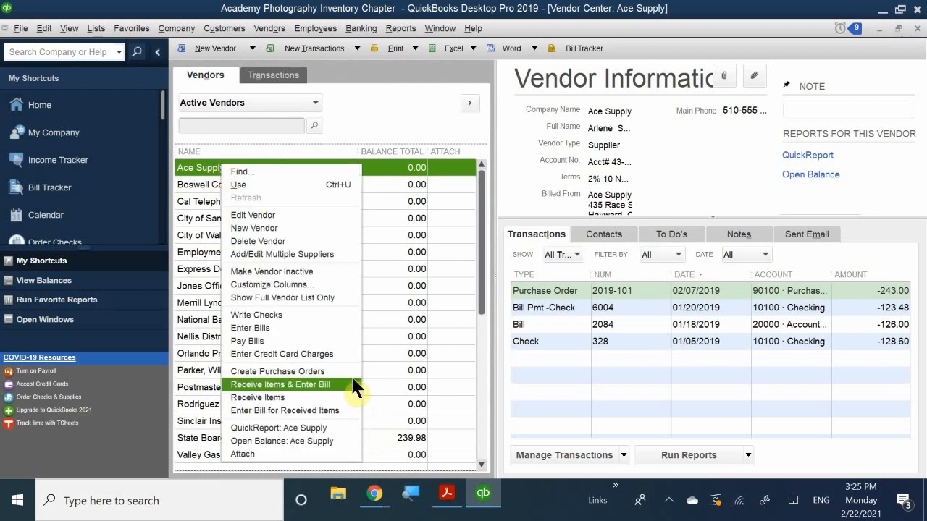
left_click(275, 400)
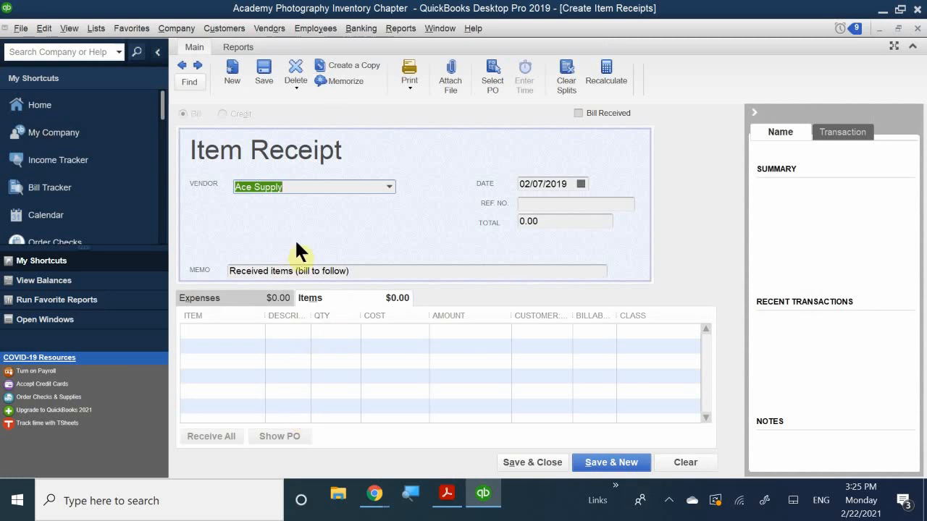
Receive against Ace Supply's open purchase order dated 02/07/2019, bringing its items into the item receipt
left_click(298, 187)
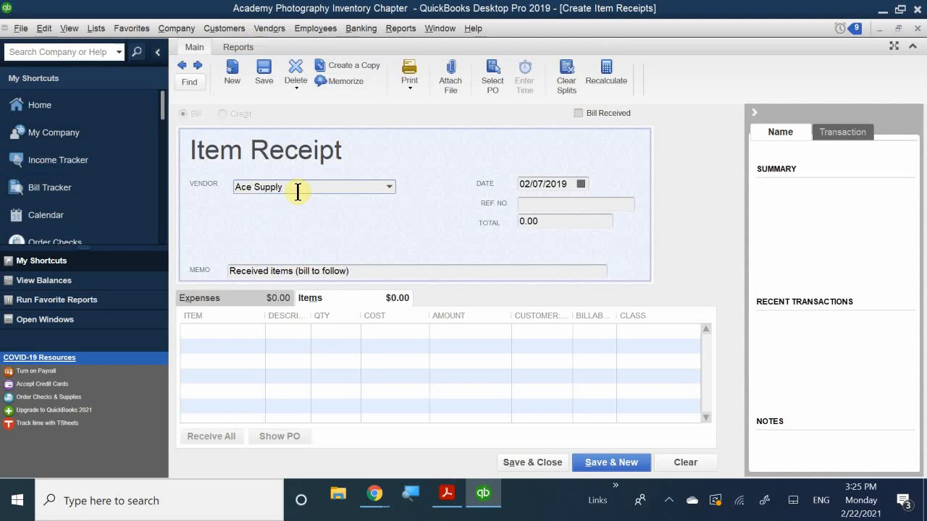
key("Tab")
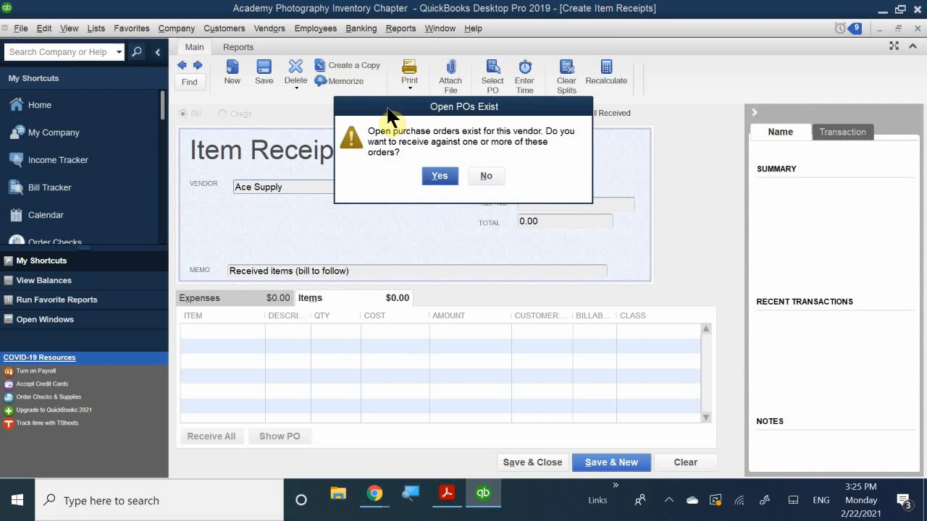
left_click_drag(391, 112, 403, 182)
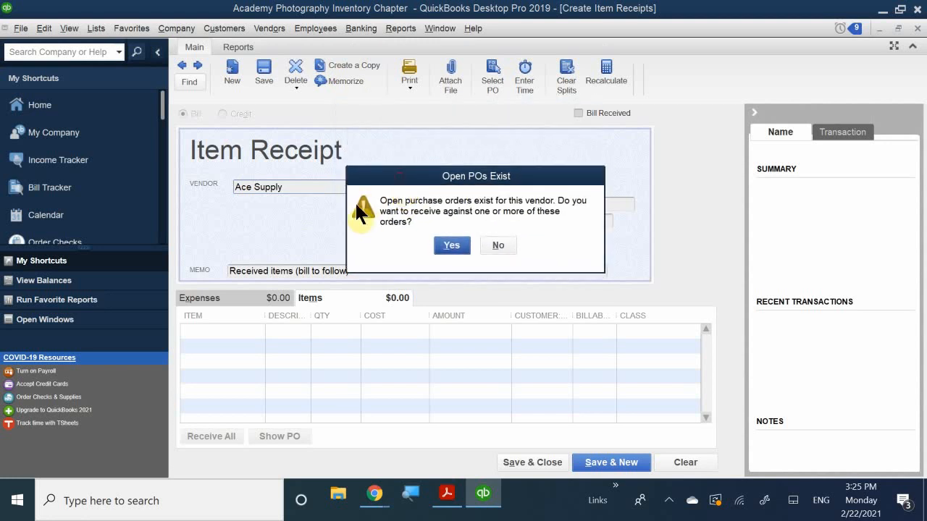
left_click(451, 245)
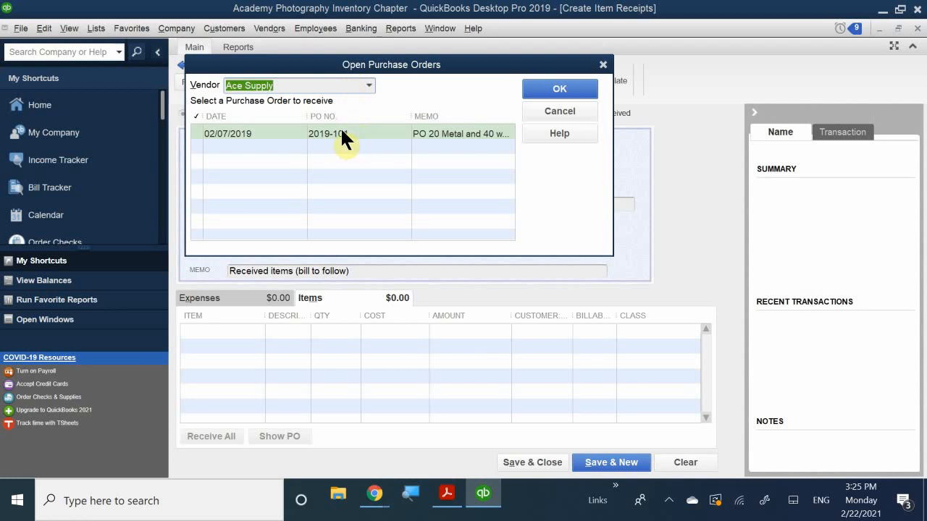
left_click(229, 131)
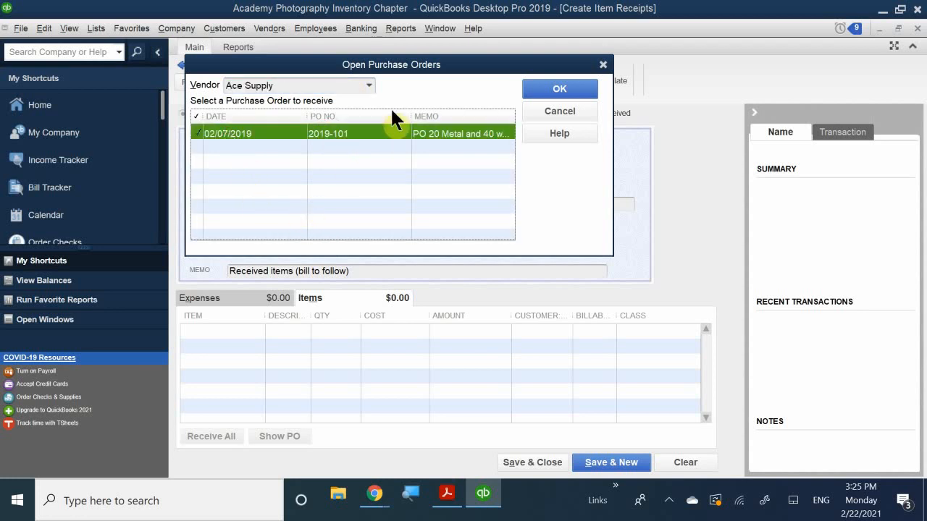
left_click(543, 89)
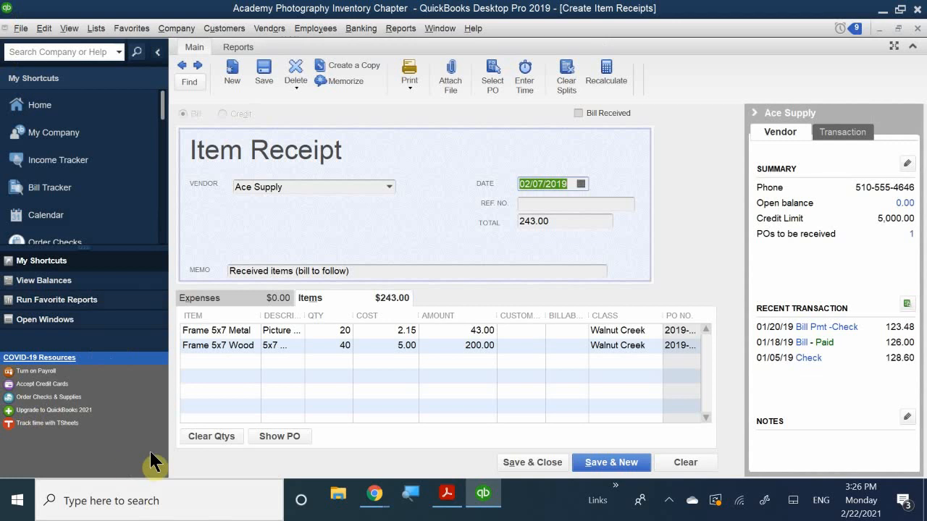
Set the received quantities to 10 for Frame 5x7 Metal and 20 for Frame 5x7 Wood
left_click(324, 332)
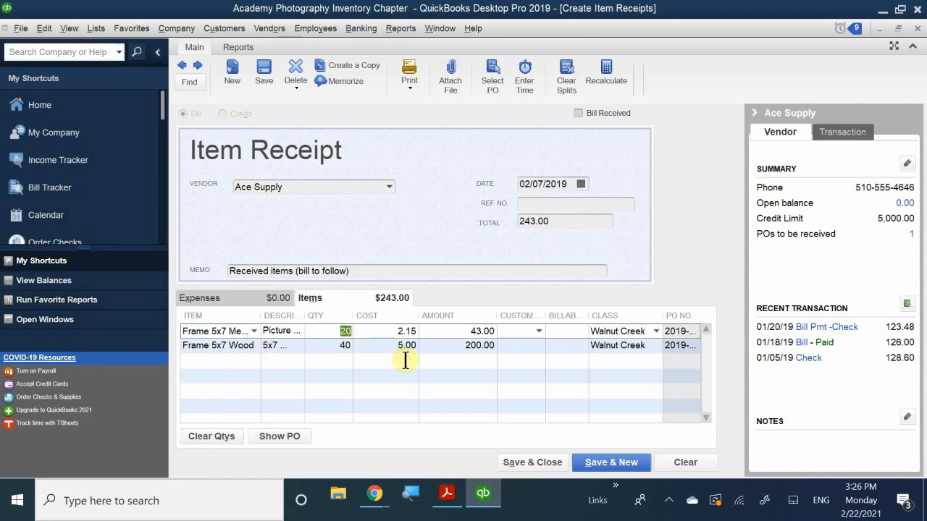
type("10")
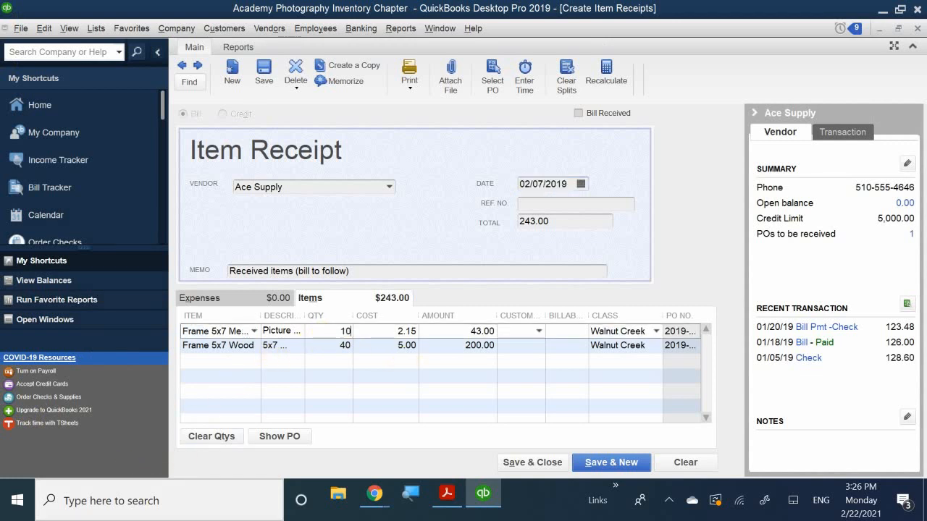
left_click(333, 347)
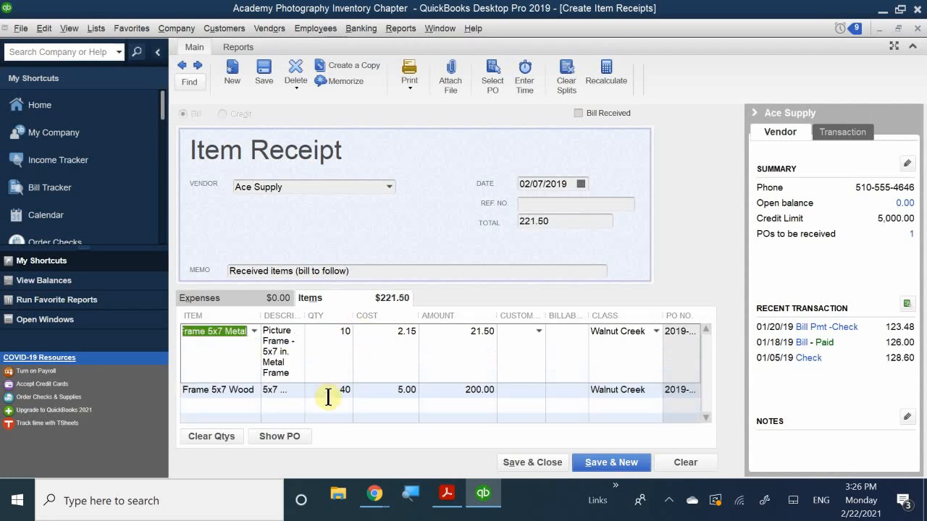
left_click(328, 397)
type("20")
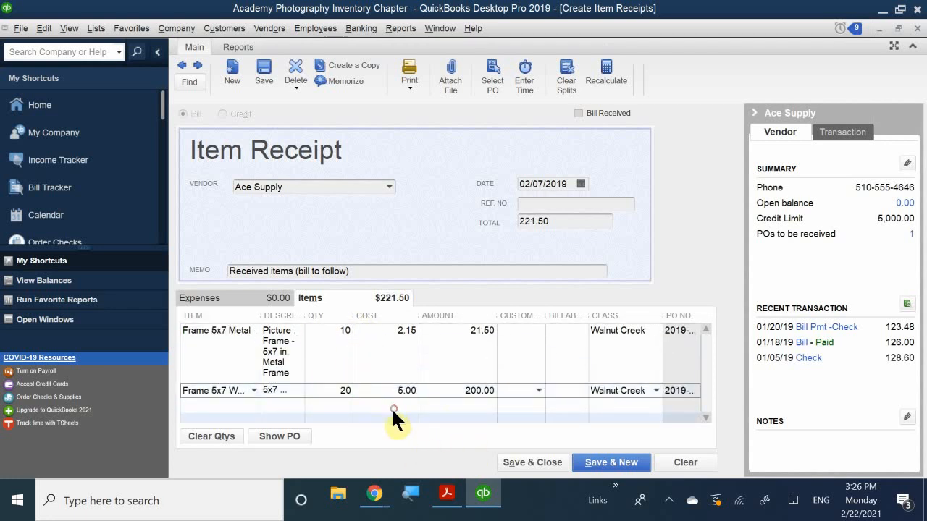
left_click(359, 411)
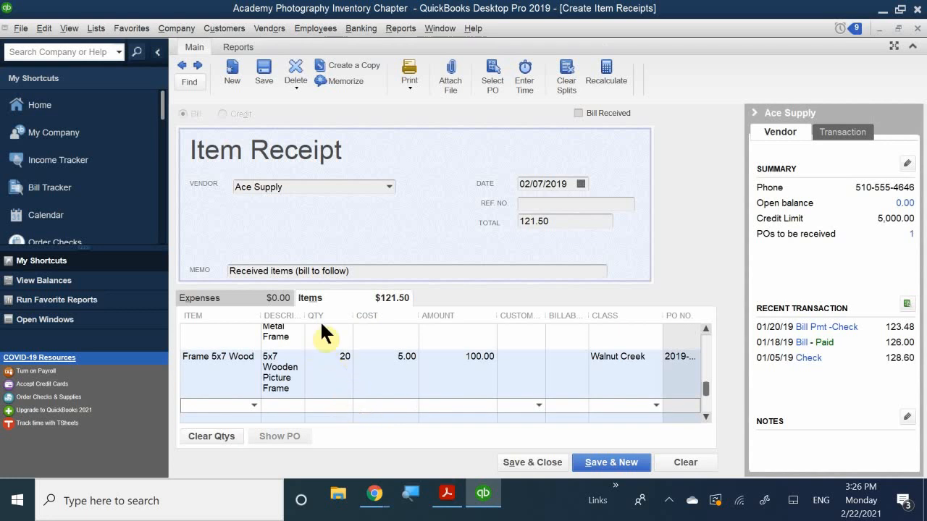
scroll(354, 340, "up", 2)
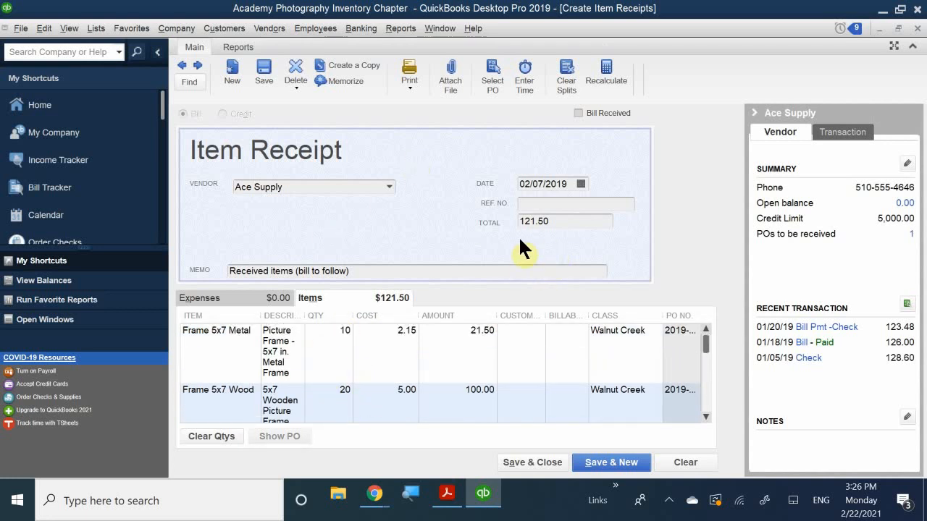
Enter "PO" plus the purchase order number with suffix A as the reference number, and save and close the item receipt
left_click(525, 205)
type("PO 2019-")
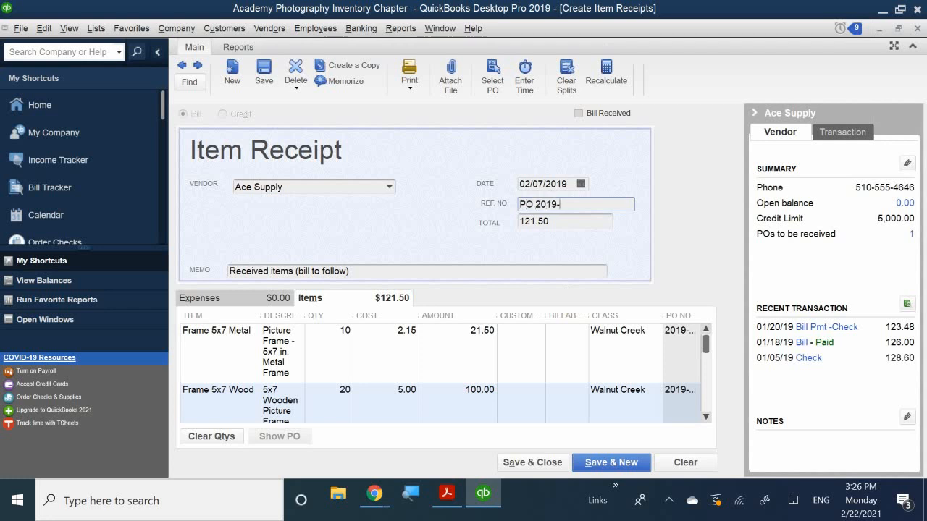
type("101")
type("a")
key("BackSpace")
type("A")
left_click(514, 464)
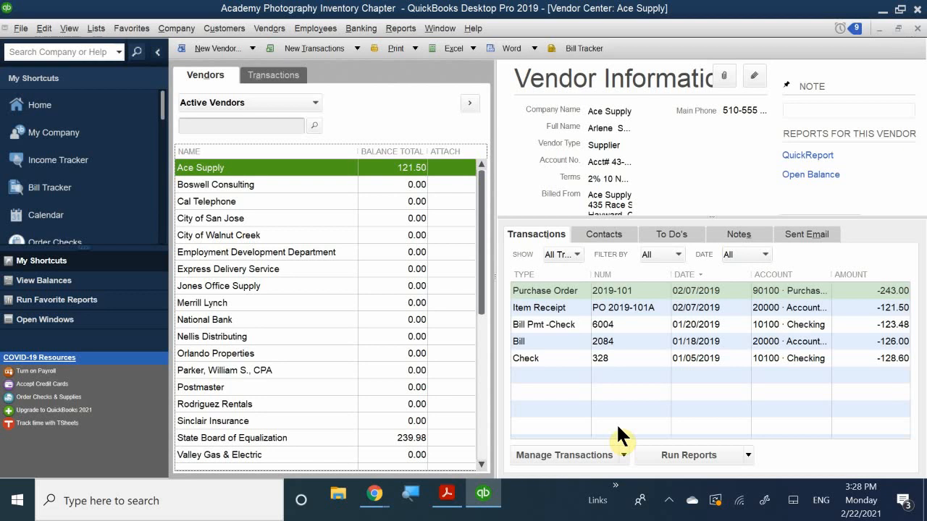
Check the received quantities on Ace Supply's purchase order, and close it
double_click(545, 292)
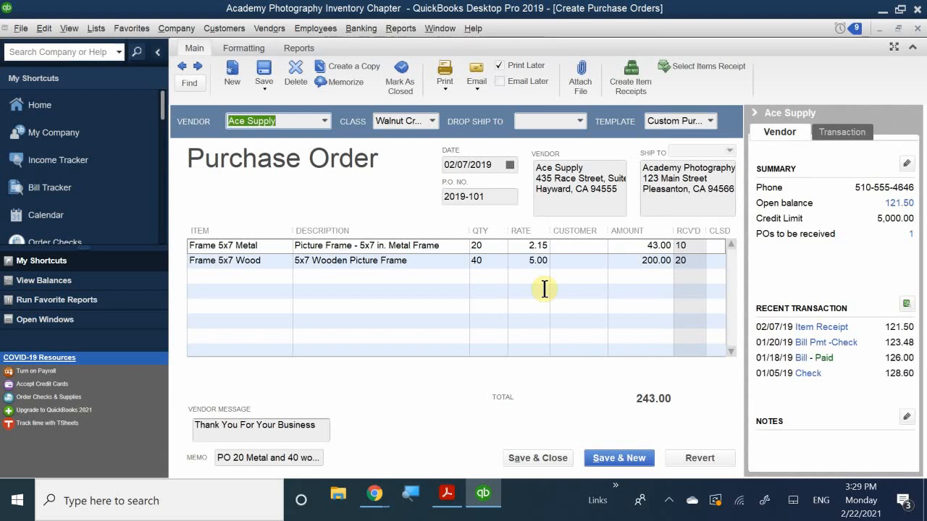
left_click(914, 27)
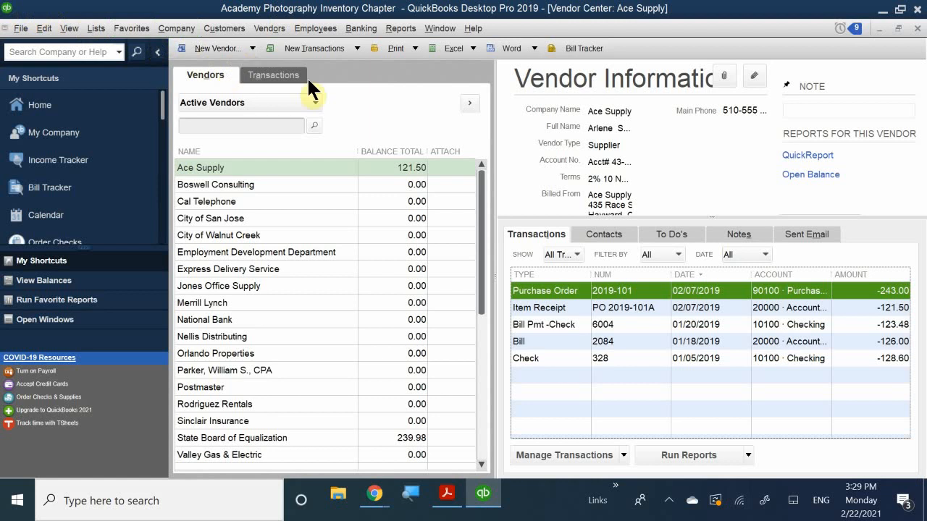
Run the Open Purchase Orders Detail report to review received and backordered quantities
left_click(405, 28)
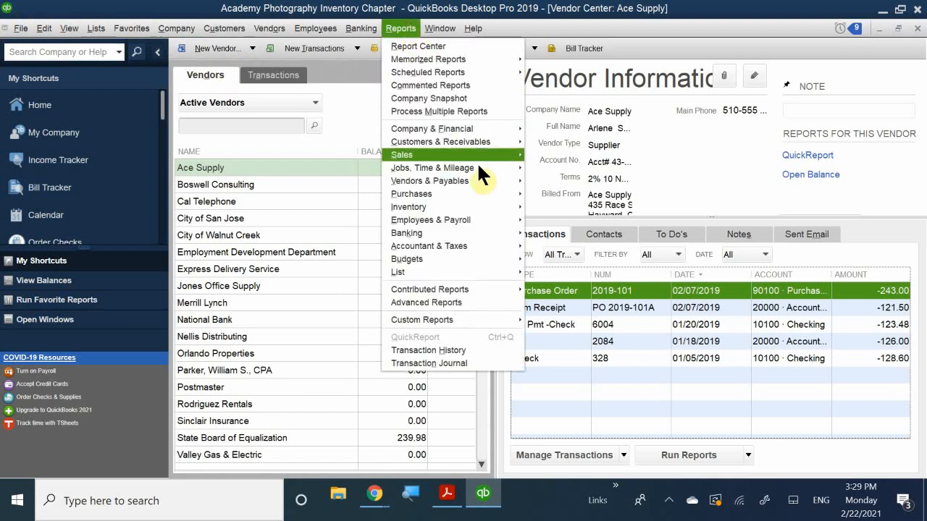
mouse_move(467, 151)
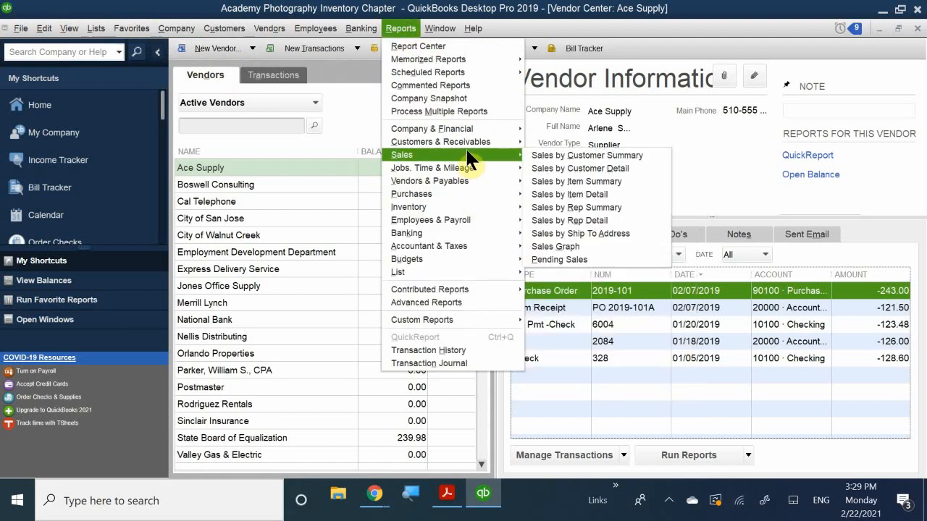
mouse_move(452, 192)
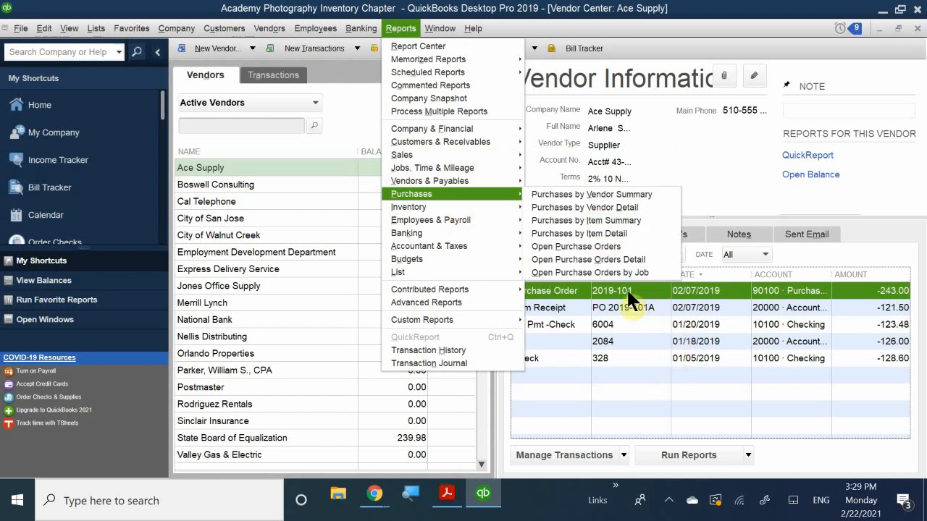
left_click(594, 259)
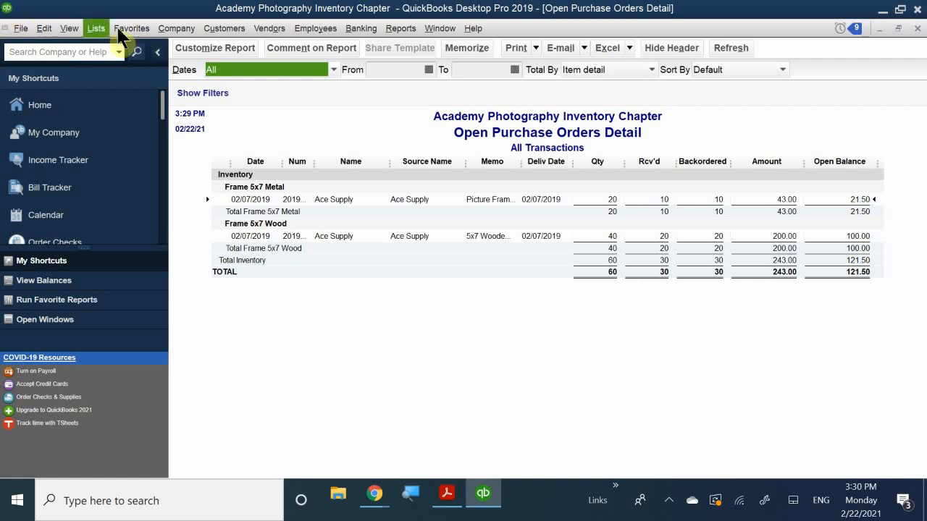
Run the Inventory Stock Status by Item report to review on-hand and on-order quantities, and close the reports and the Vendor Center
left_click(401, 31)
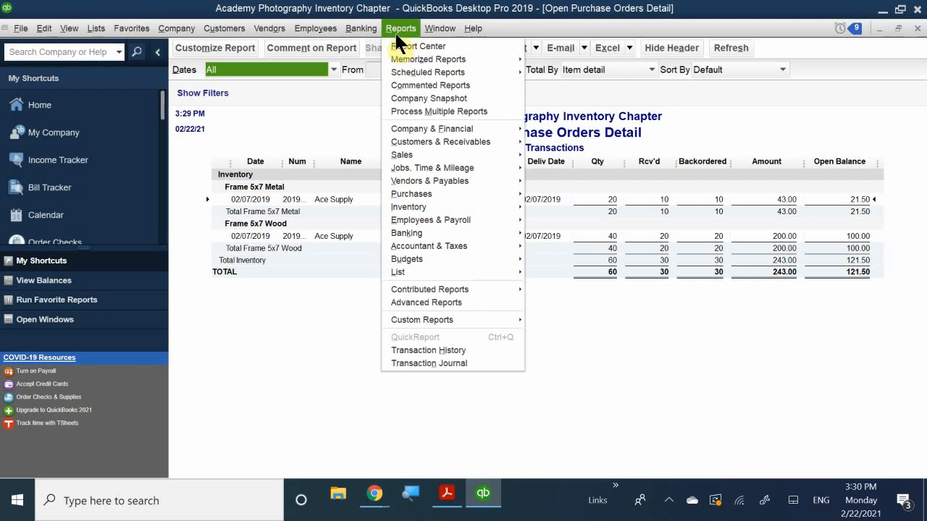
mouse_move(500, 207)
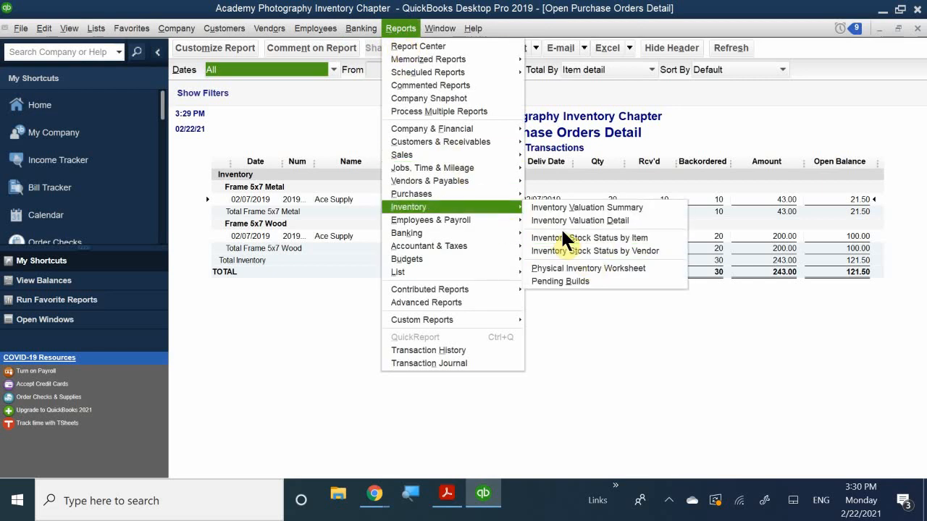
left_click(625, 236)
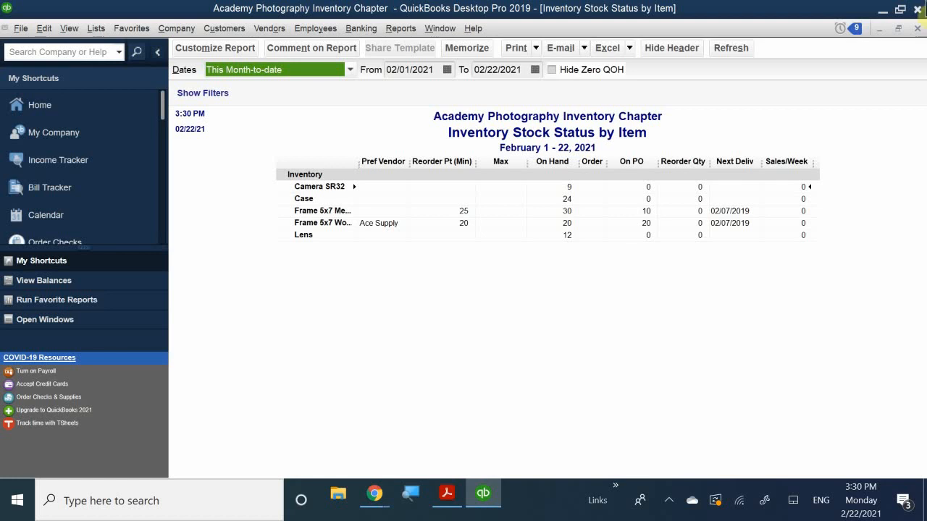
left_click(916, 29)
left_click(916, 29)
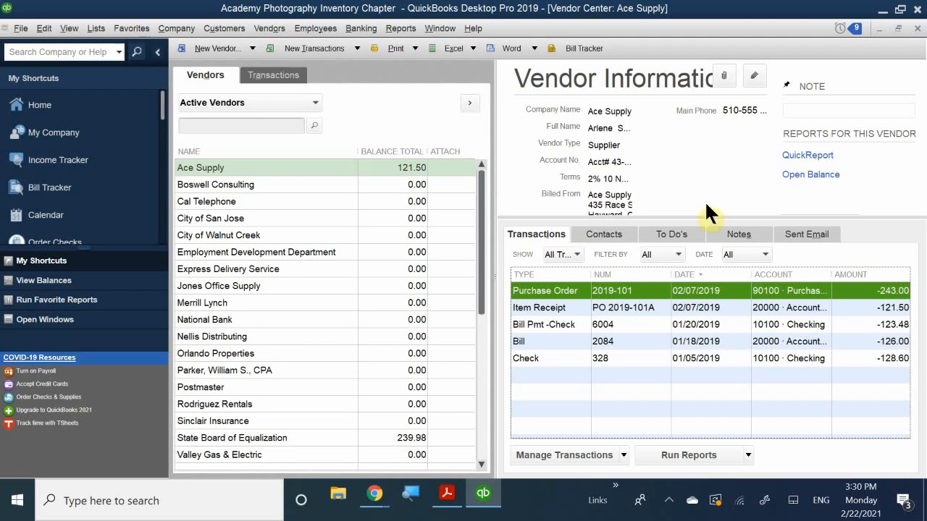
left_click(916, 28)
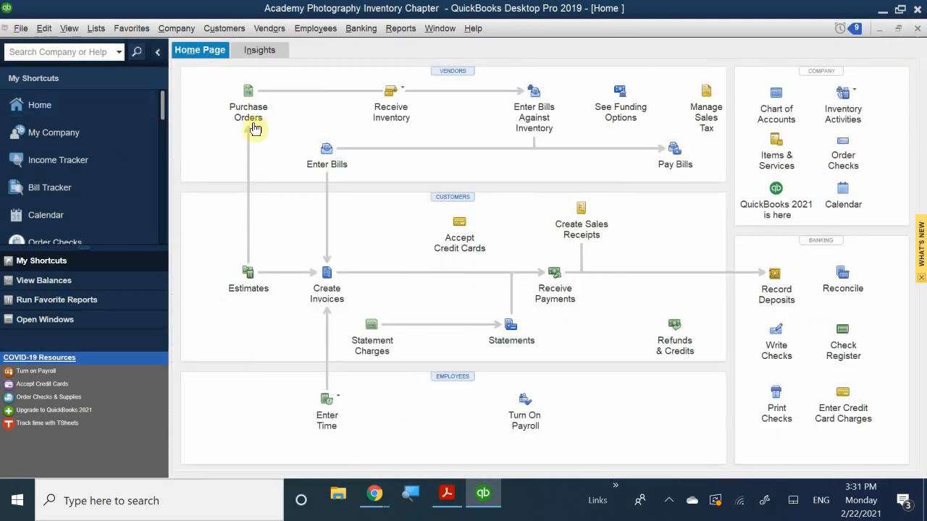
Start an item receipt without a bill for Ace Supply and receive against its open purchase order dated 02/07/2019
left_click(404, 94)
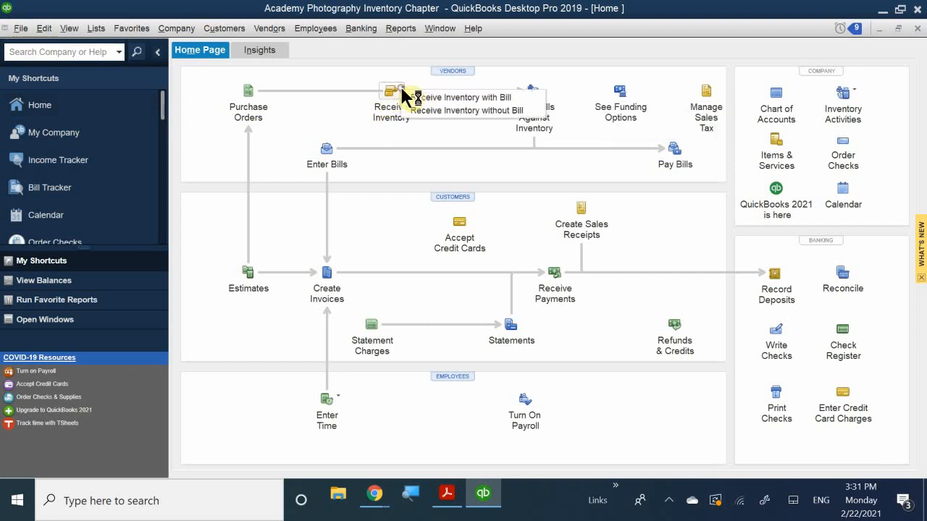
left_click(464, 111)
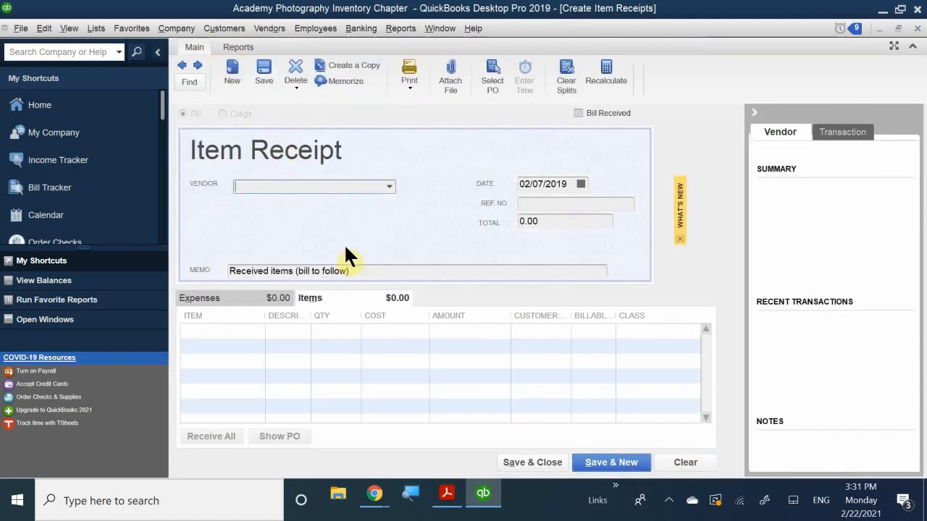
type("Ace Supply")
key("Tab")
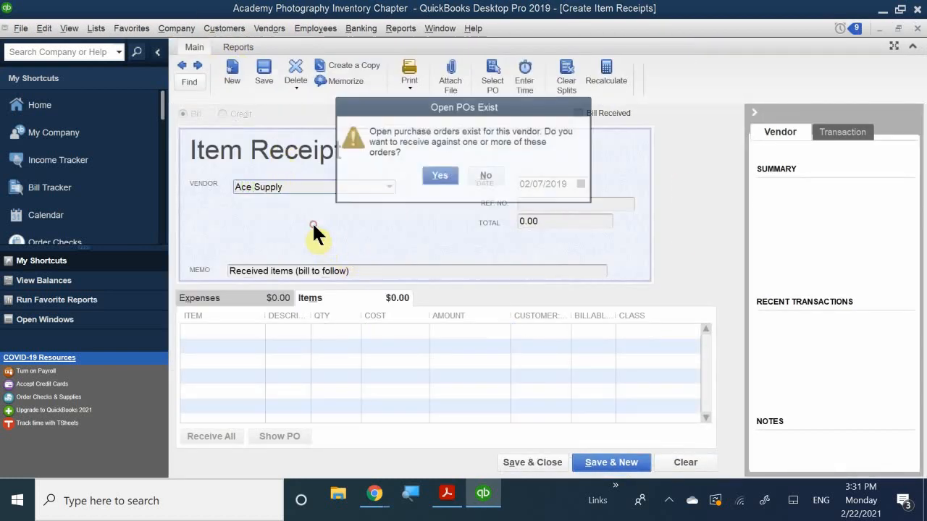
left_click(441, 175)
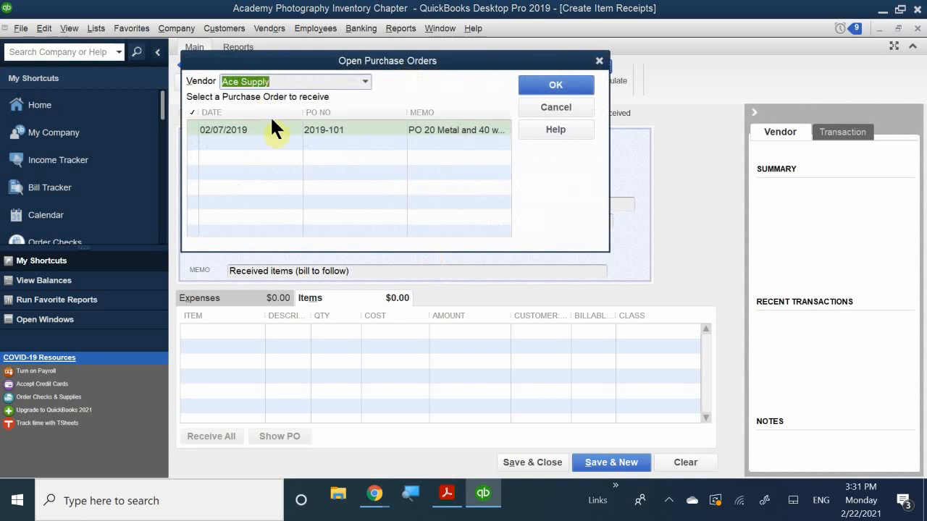
left_click(271, 125)
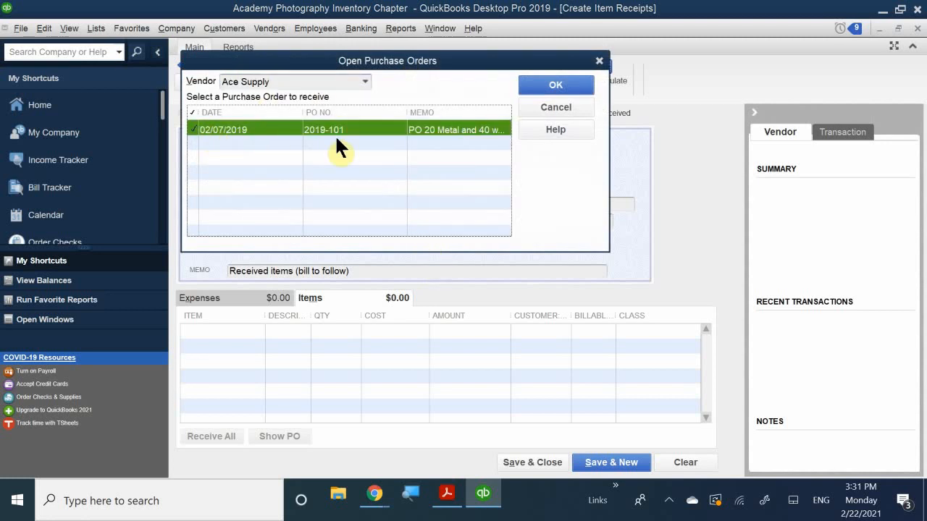
left_click(543, 85)
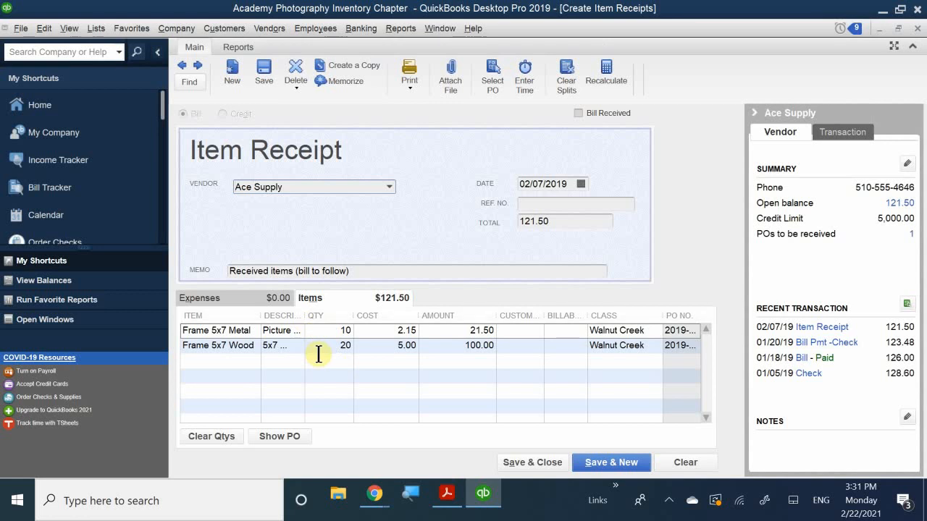
Enter "PO" plus the purchase order number with suffix B as the reference, date the item receipt 02/10/2019, and save and close it
left_click(542, 202)
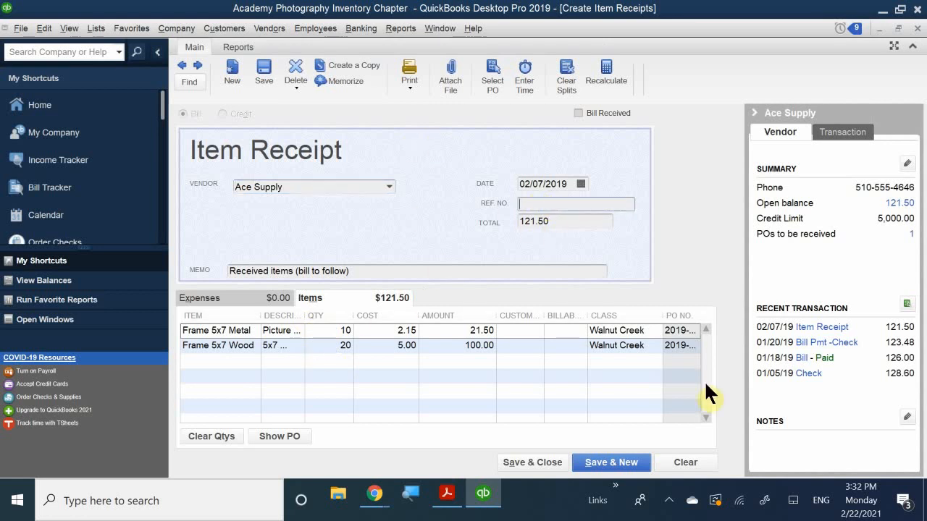
type("PO 2019-101V")
key("BackSpace")
type("B")
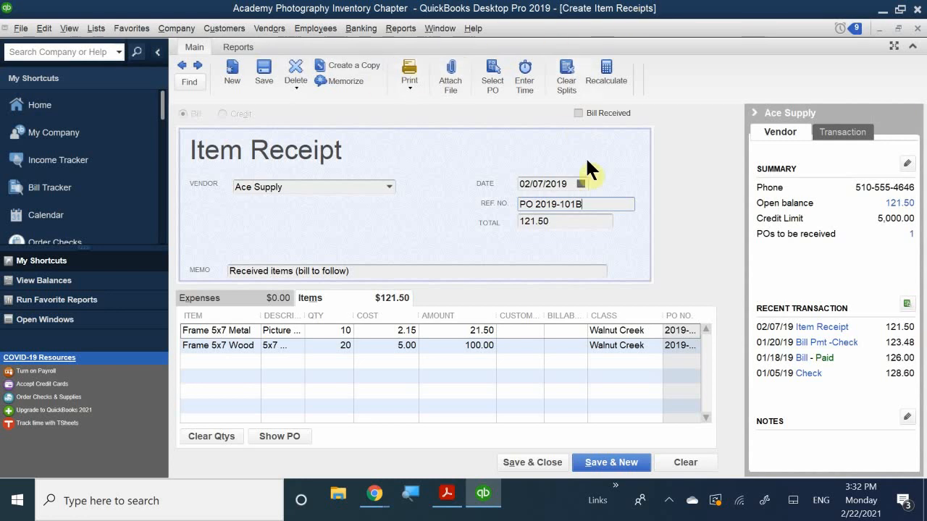
left_click(582, 184)
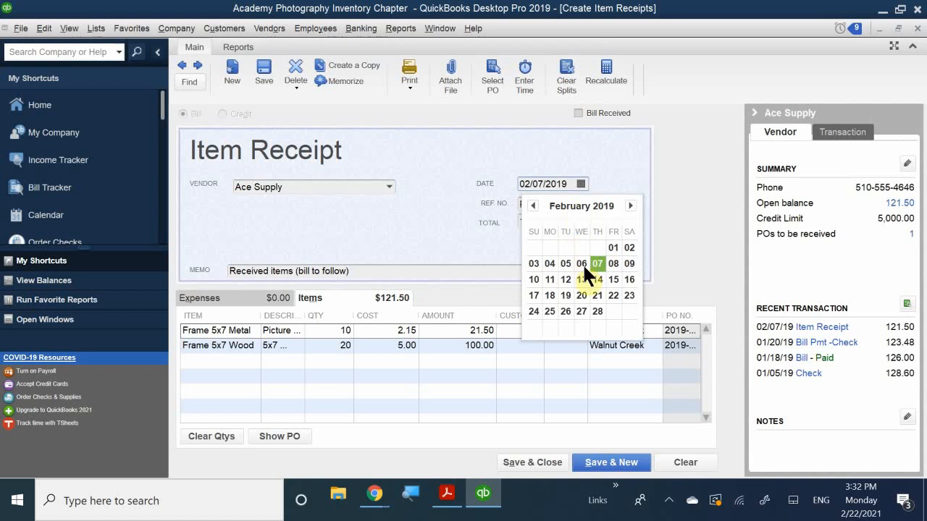
left_click(539, 280)
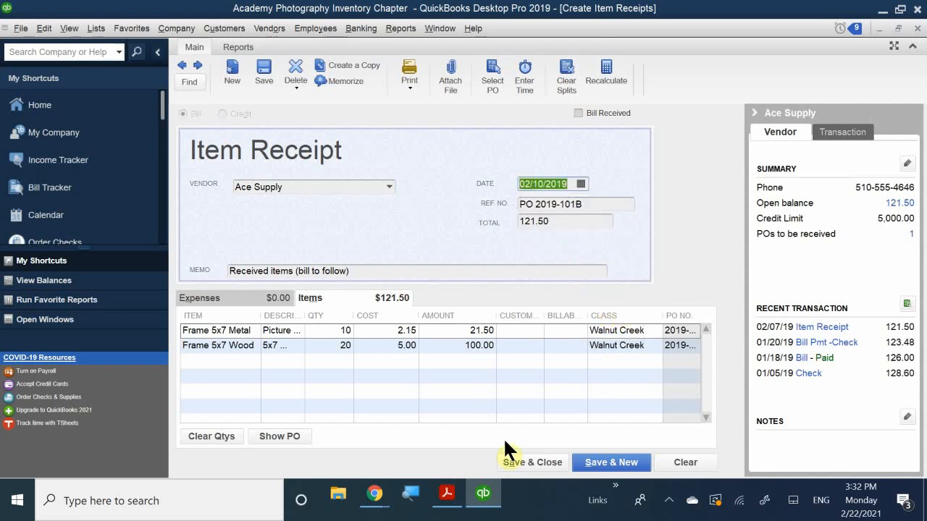
left_click(531, 463)
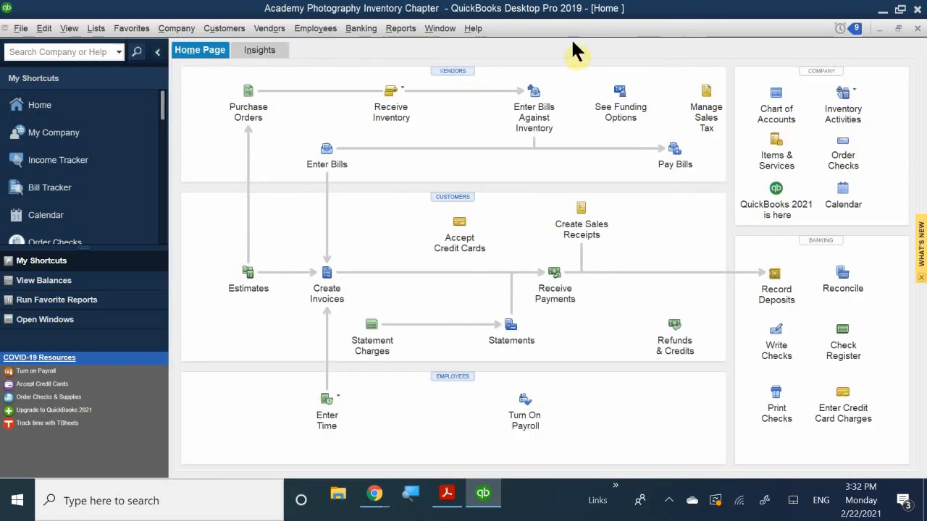
Check Ace Supply's balance and item receipts in the Vendor Center, and close it
left_click(450, 67)
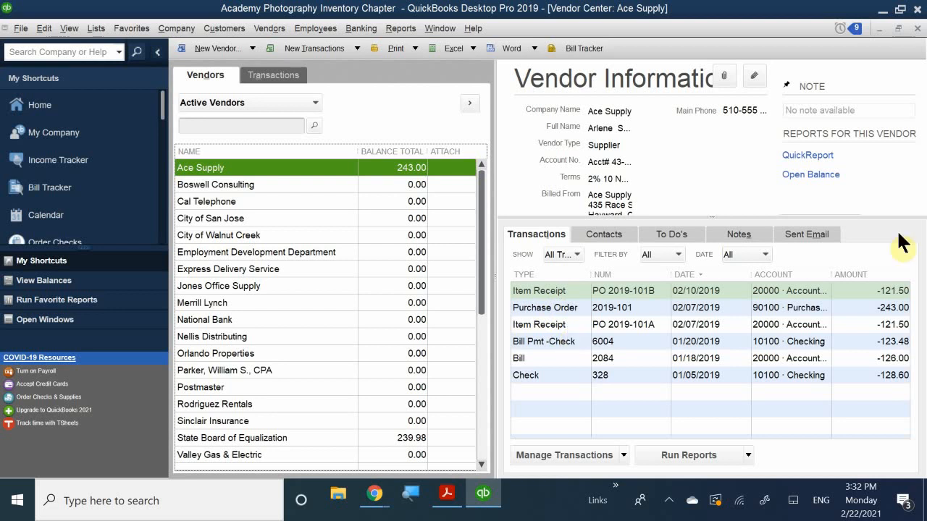
left_click(916, 29)
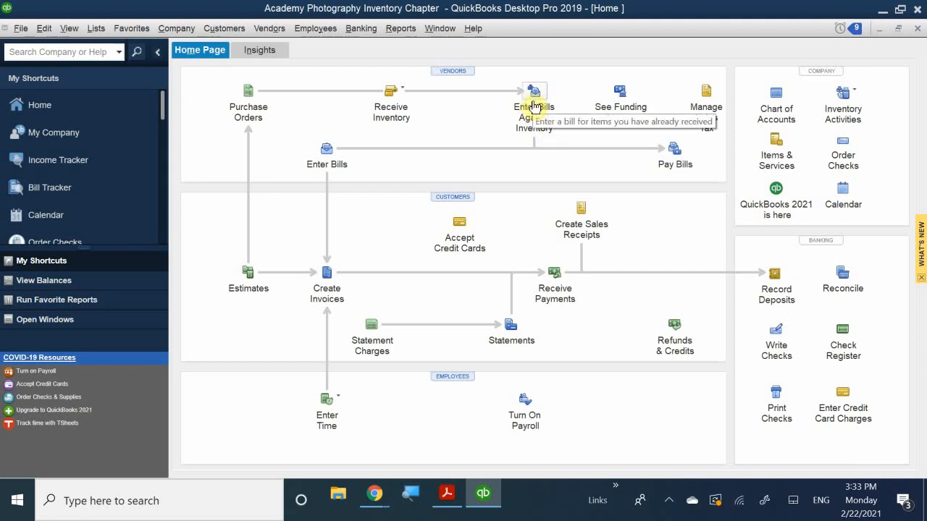
Start entering a bill against received inventory and choose Ace Supply as the vendor
left_click(533, 95)
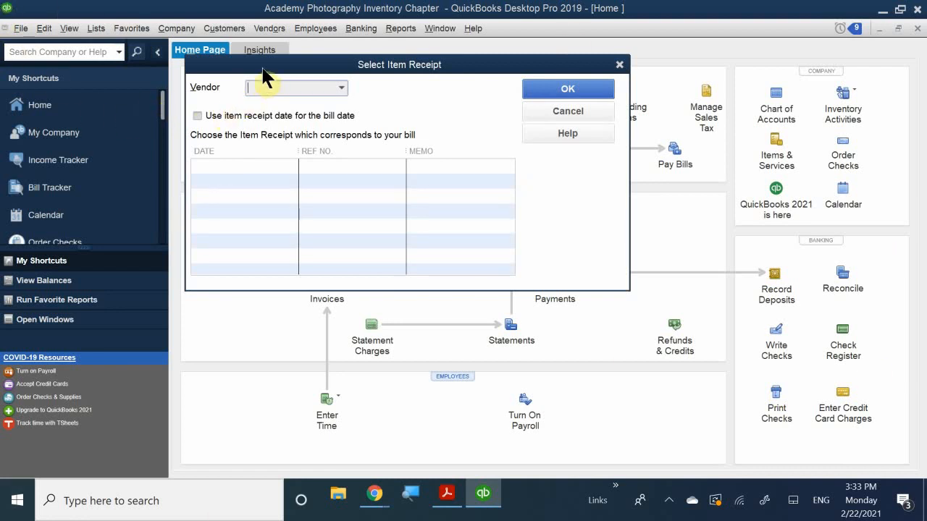
left_click_drag(264, 71, 320, 103)
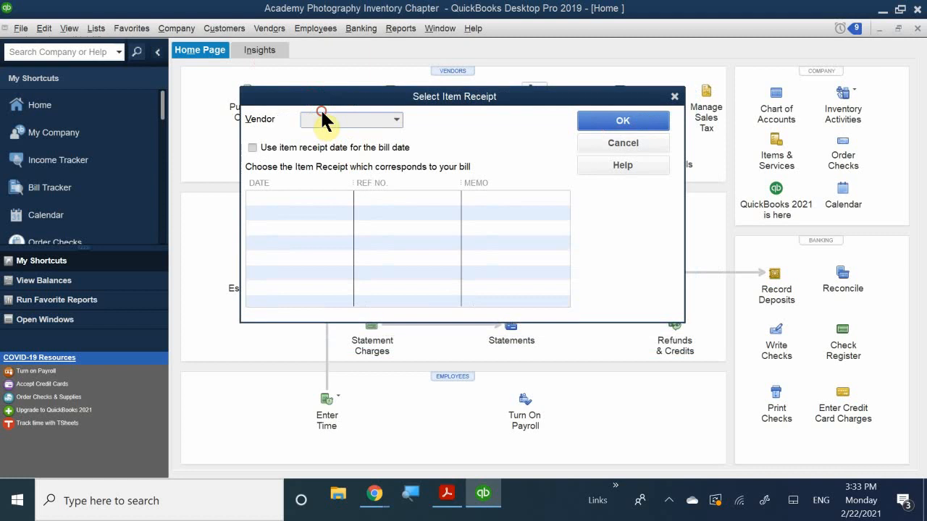
left_click(321, 115)
type("acf")
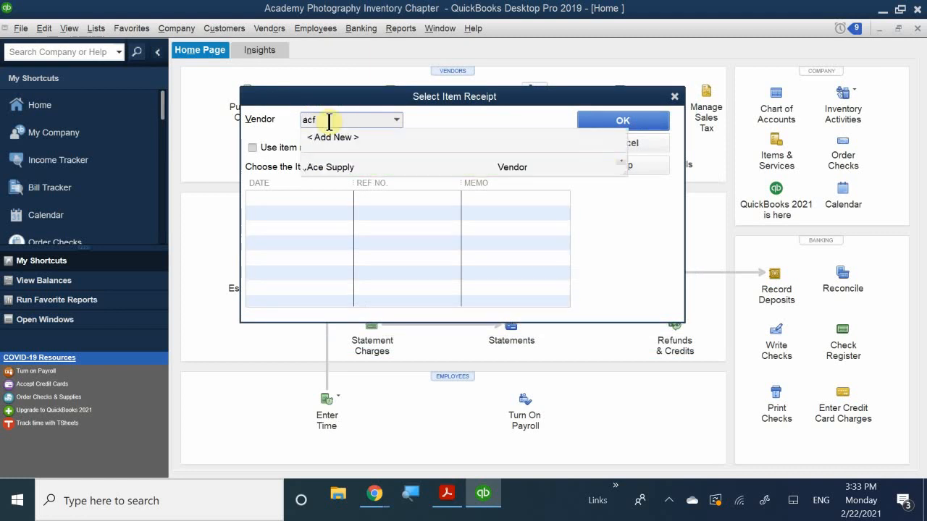
type("e")
key("BackSpace")
key("BackSpace")
key("BackSpace")
key("BackSpace")
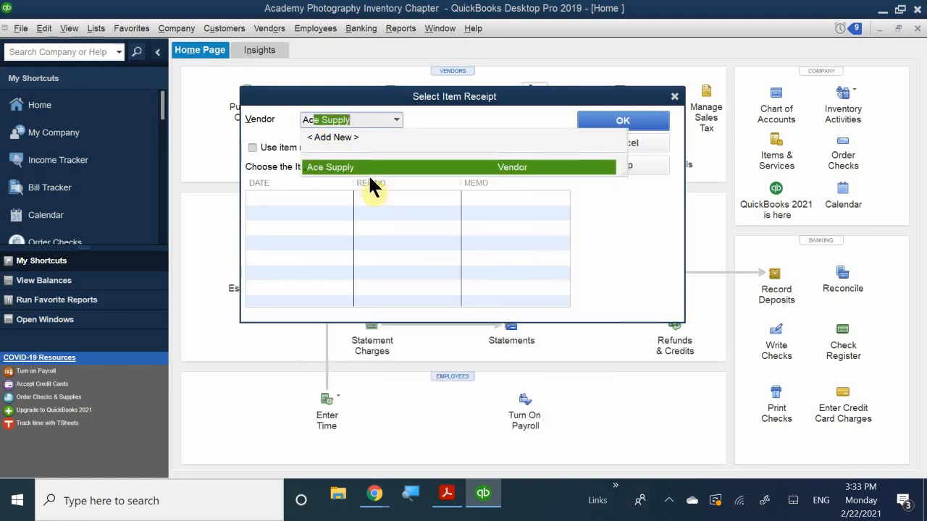
type("ace")
left_click(368, 166)
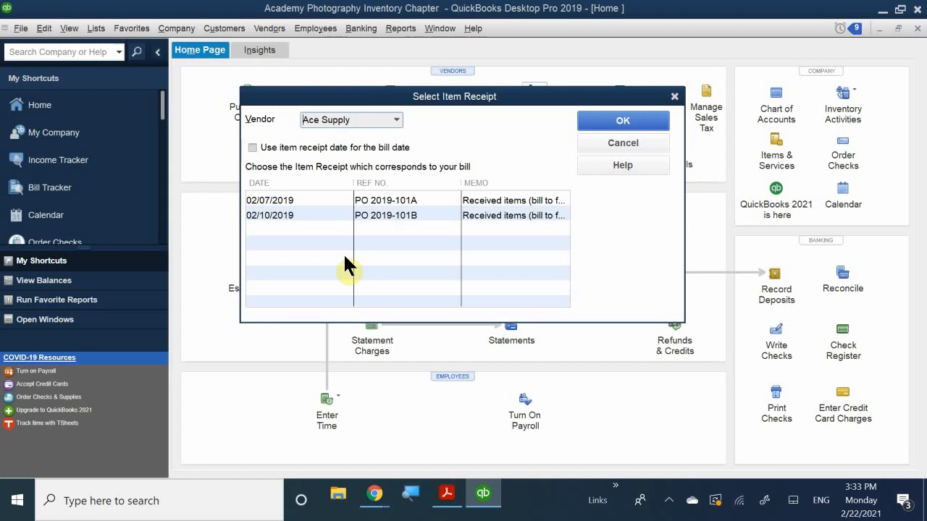
Select the item receipt dated 02/07/2019 with suffix A for billing, and review the resulting bill's item lines
left_click(365, 202)
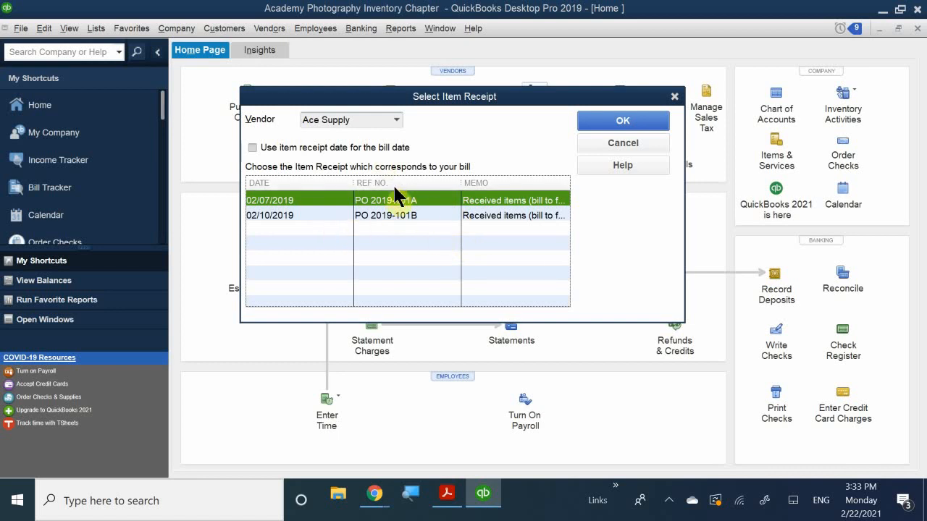
left_click(605, 122)
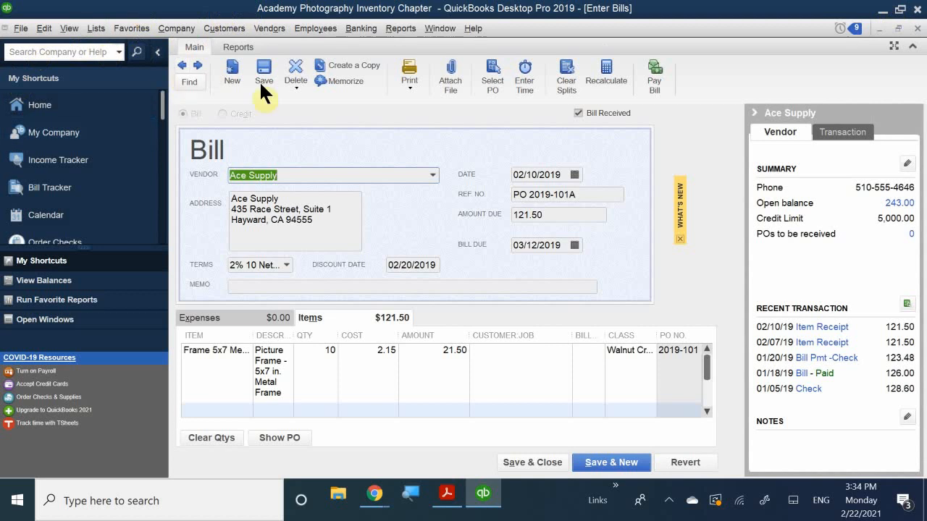
scroll(366, 406, "down", 3)
scroll(320, 399, "up", 2)
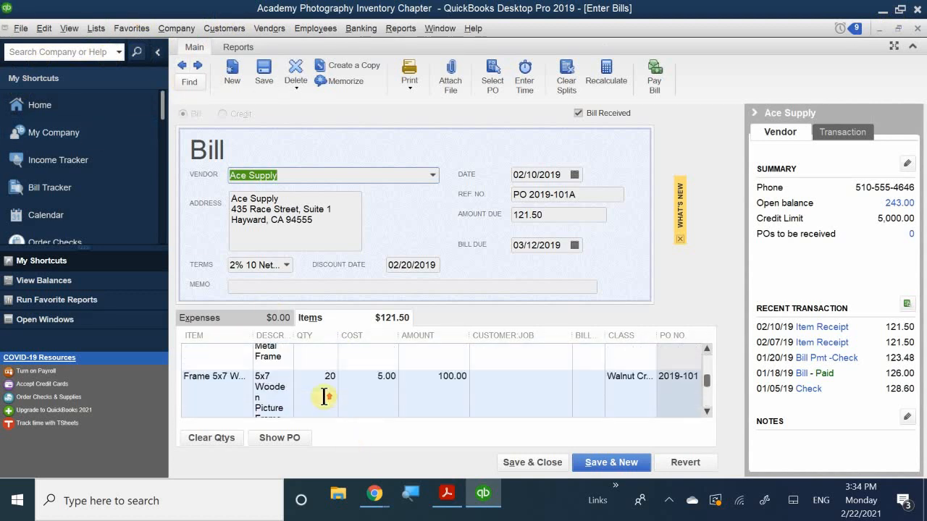
scroll(311, 395, "down", 1)
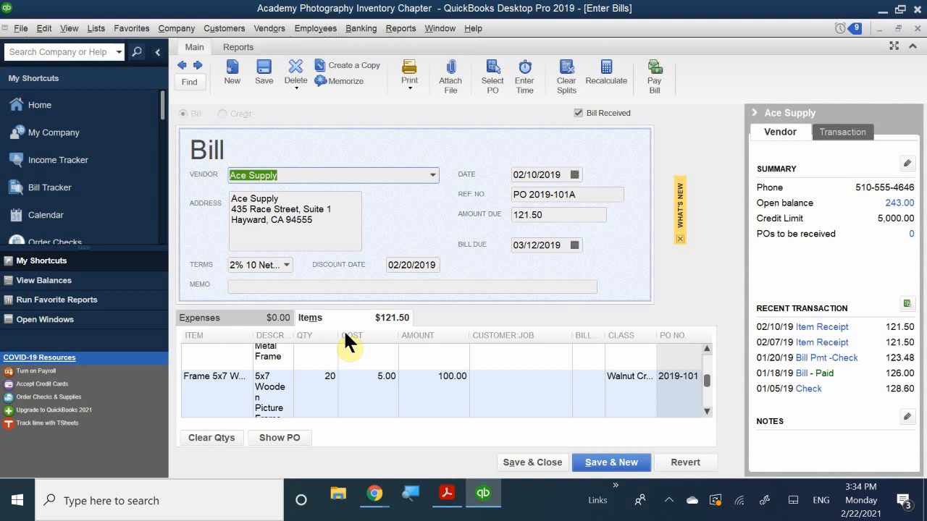
left_click(453, 375)
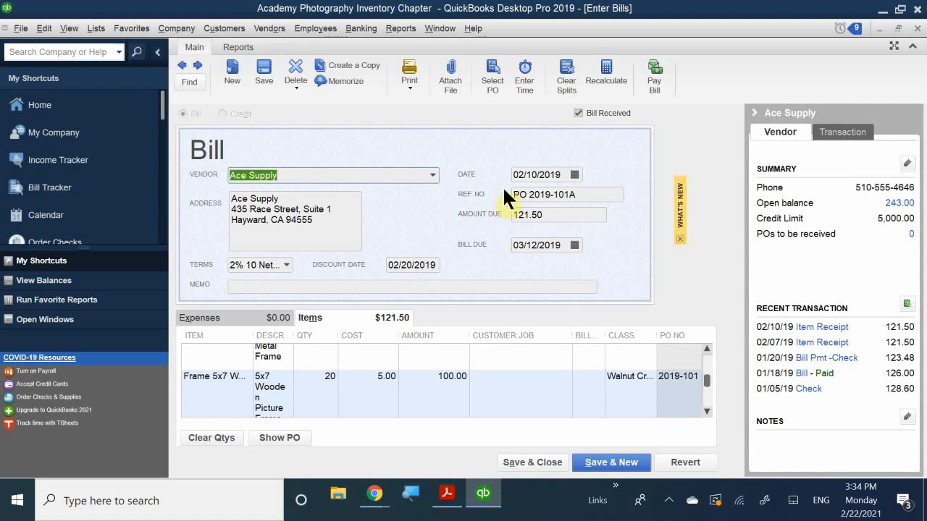
Replace the bill's reference number with 2019-107
left_click(571, 194)
key("BackSpace")
left_click(571, 194)
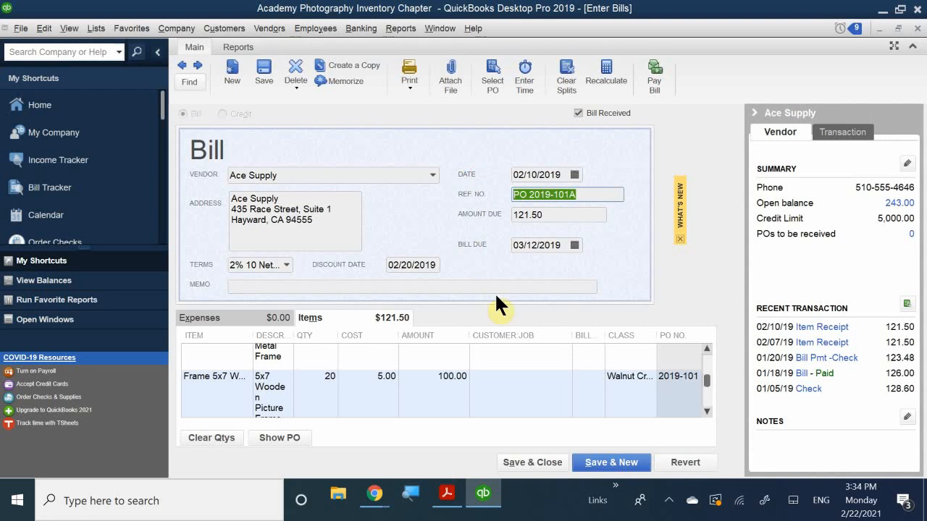
key("Delete")
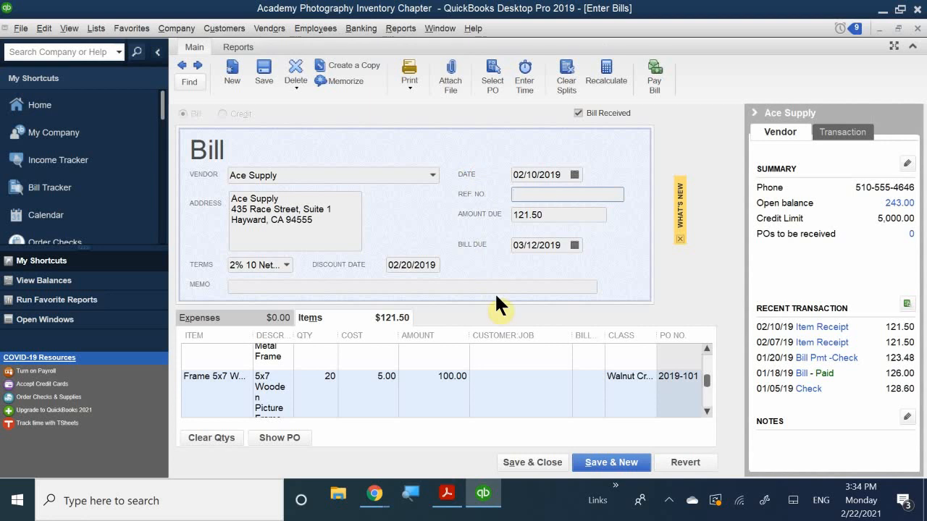
type("2019-107")
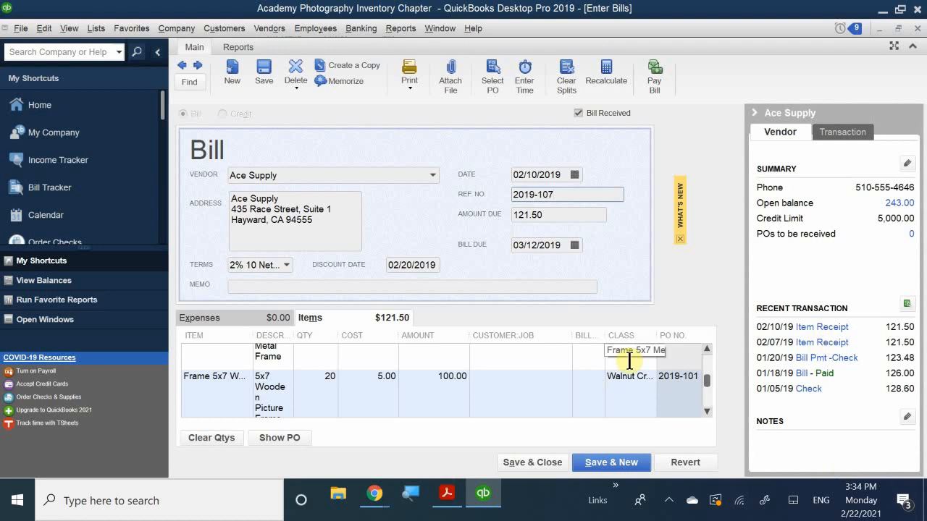
Save and close the bill, recording the changes, and check Ace Supply's transactions in the Vendor Center
left_click(534, 466)
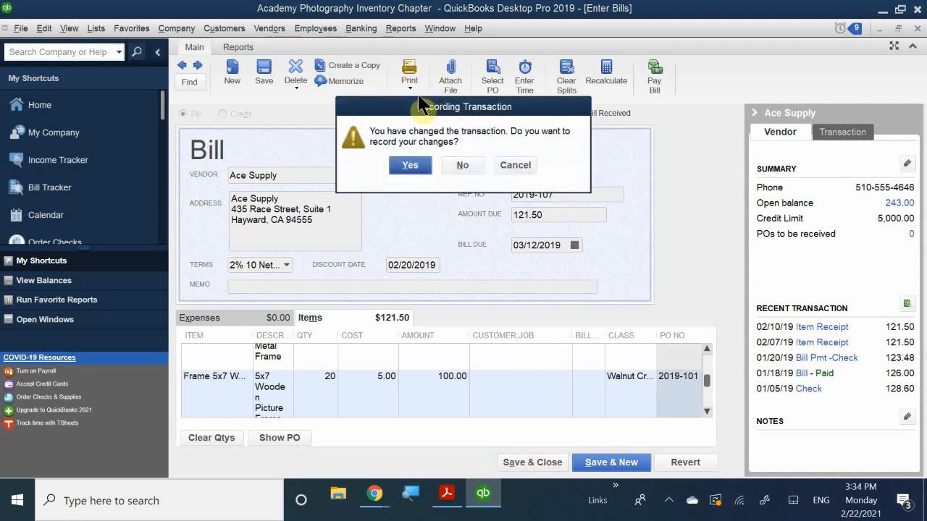
left_click_drag(419, 105, 438, 210)
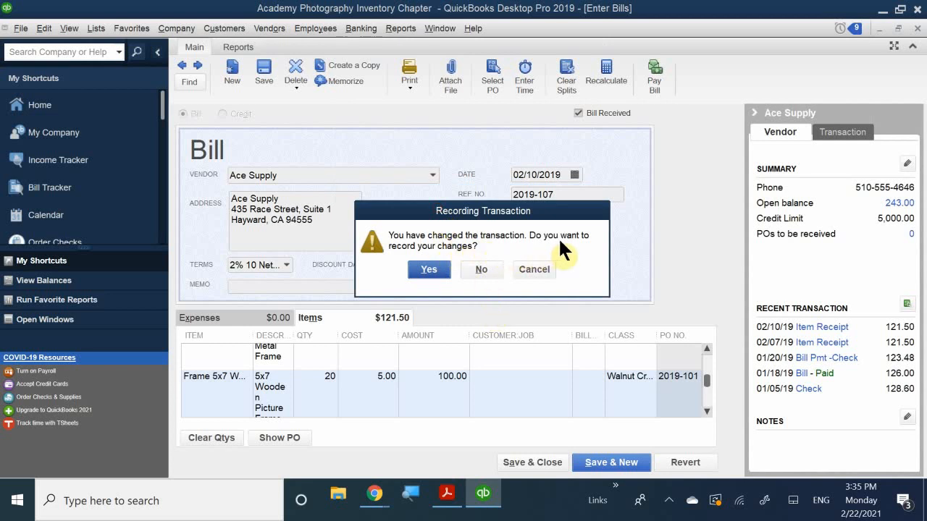
left_click(430, 269)
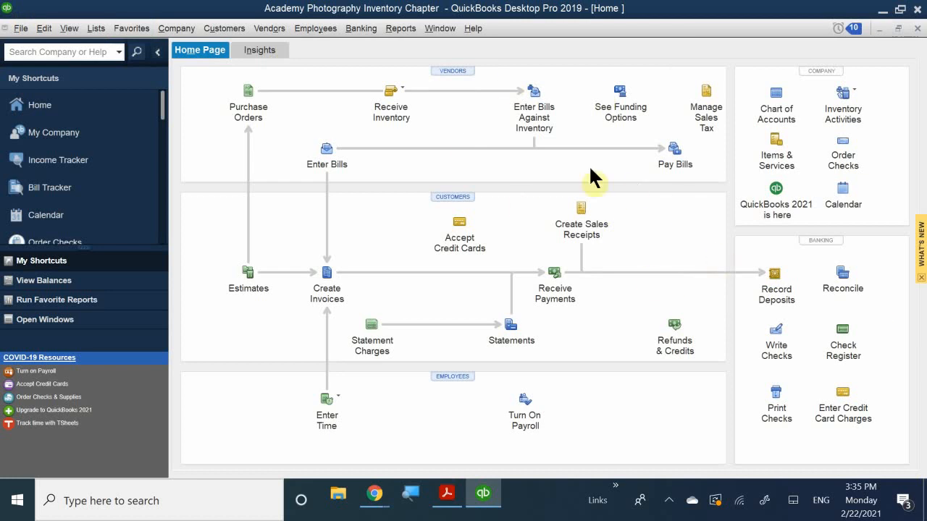
left_click(455, 71)
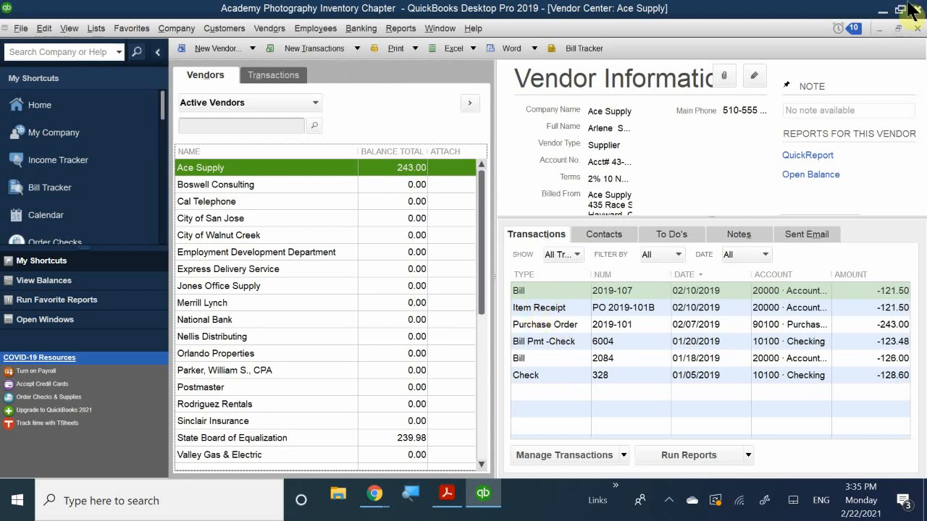
Close the Vendor Center and start a bill against Ace Supply's received inventory, using the item receipt PO 2019-101B dated 02/10/2019
left_click(914, 30)
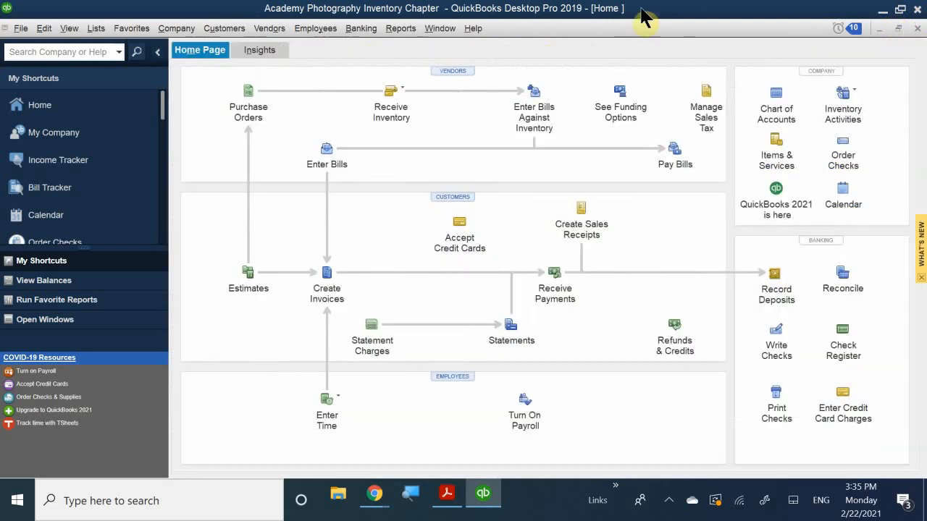
left_click(530, 108)
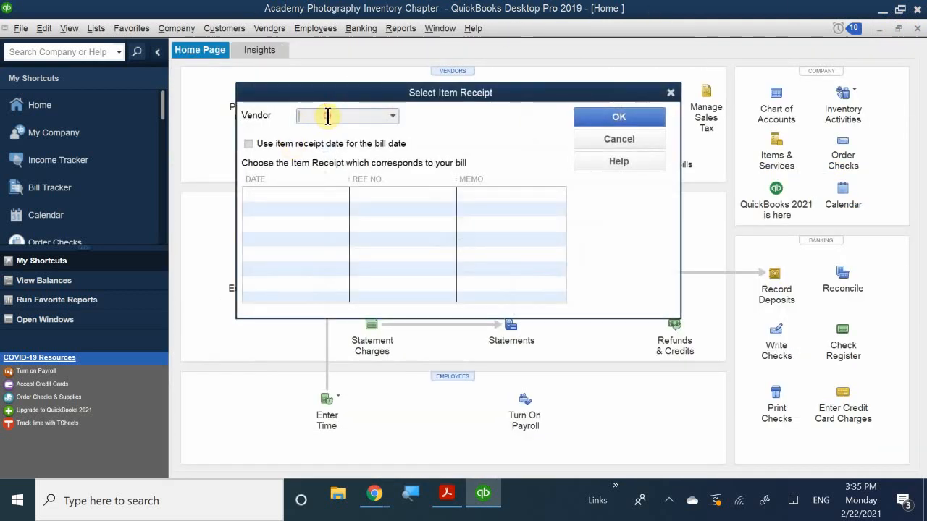
type("Ace Supply")
left_click(333, 162)
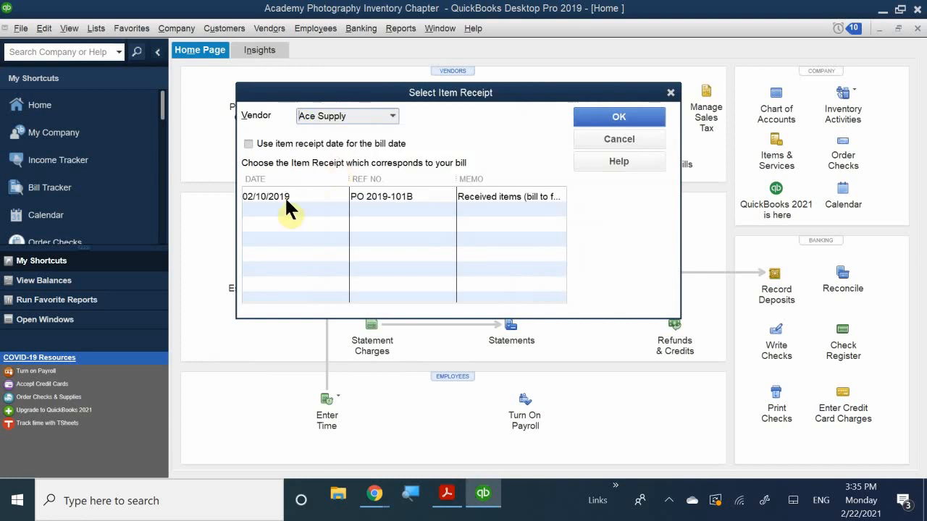
left_click(288, 197)
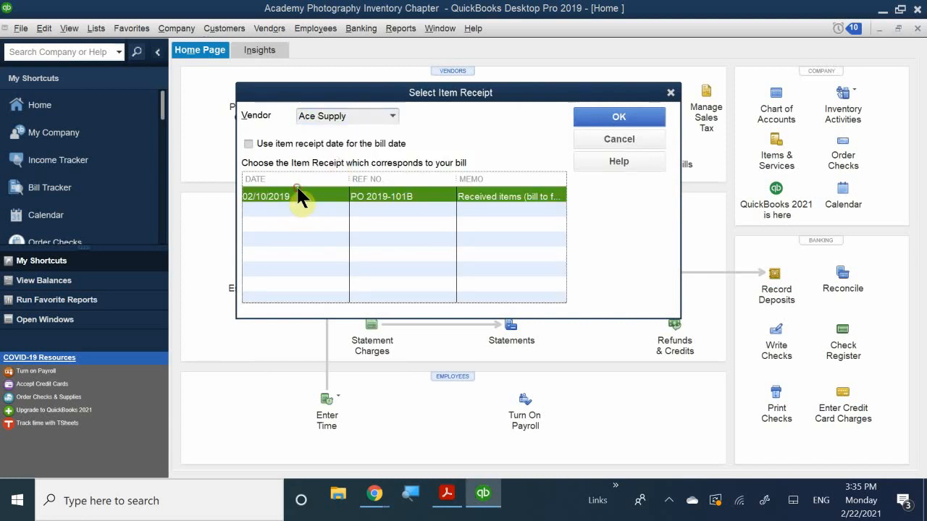
left_click(587, 114)
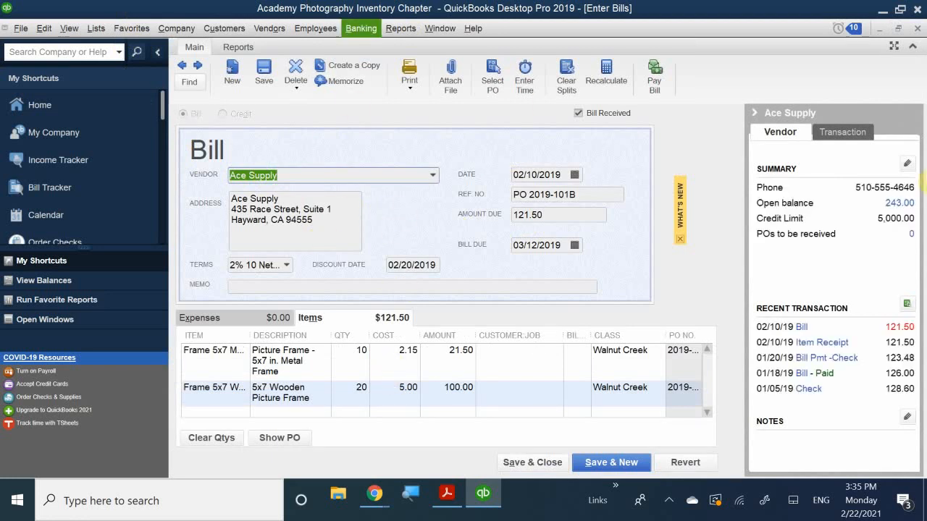
Replace the bill's reference number with 2019-108, then save and close the bill, recording the changes
left_click(598, 193)
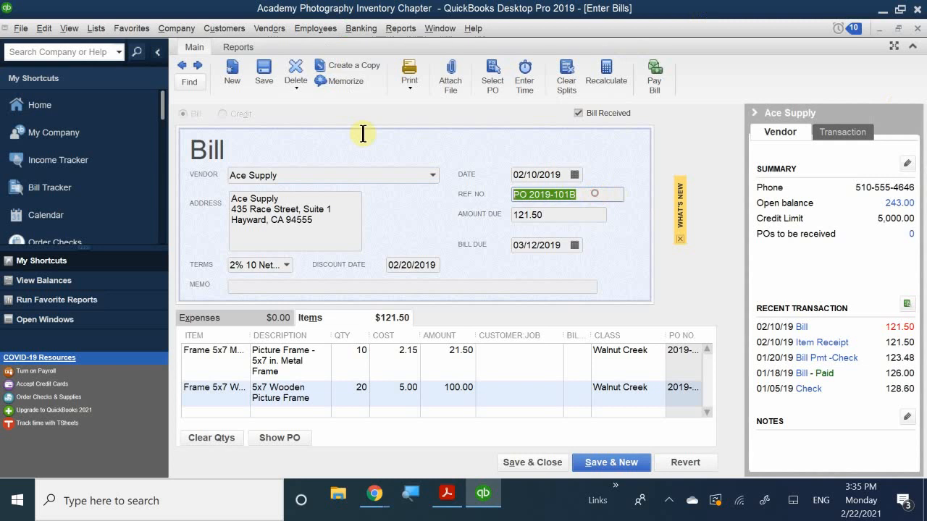
key("BackSpace")
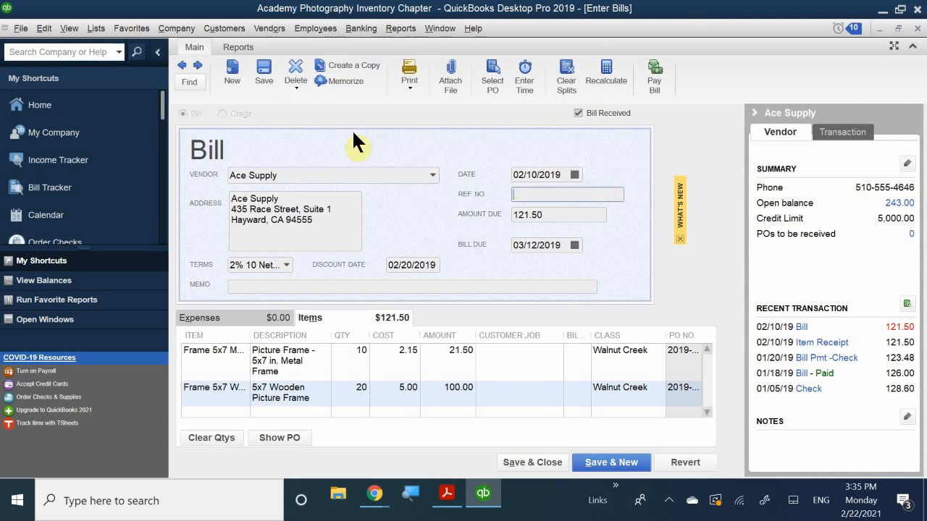
type("2019-108")
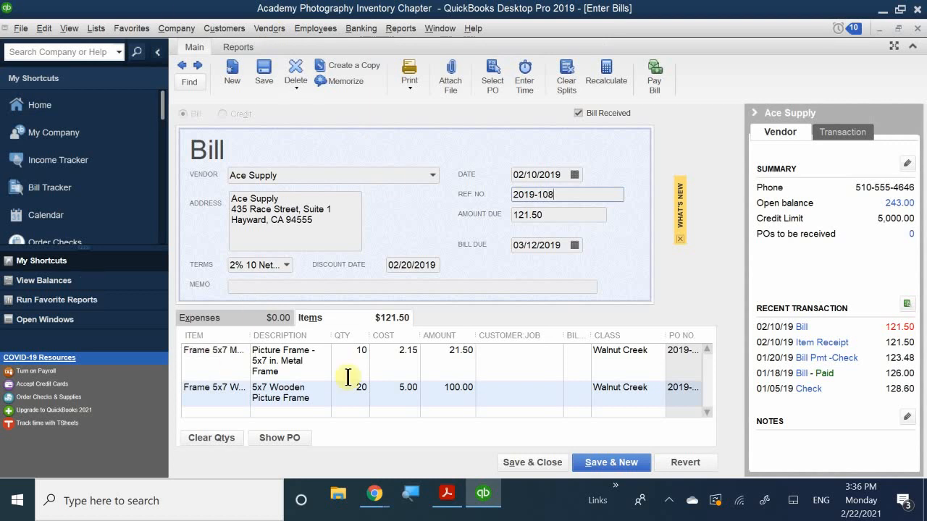
scroll(347, 377, "down", 1)
left_click(539, 458)
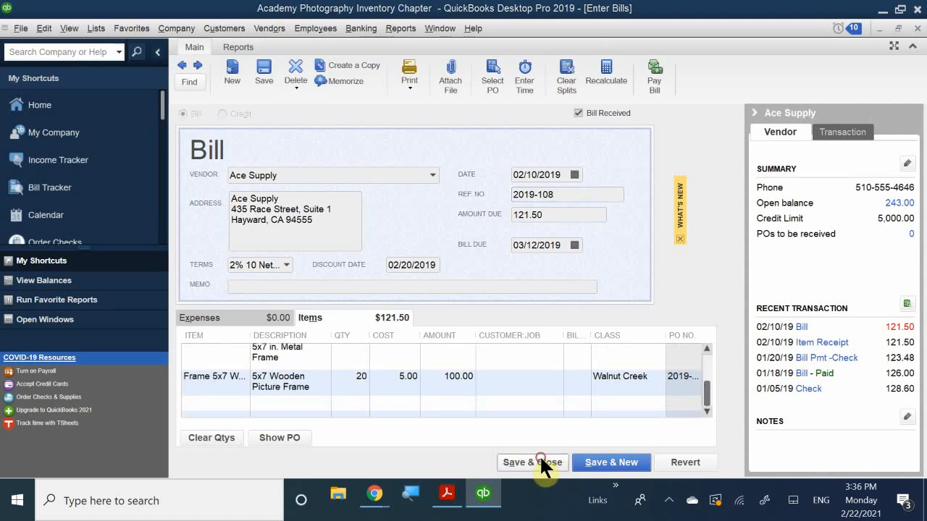
left_click(410, 166)
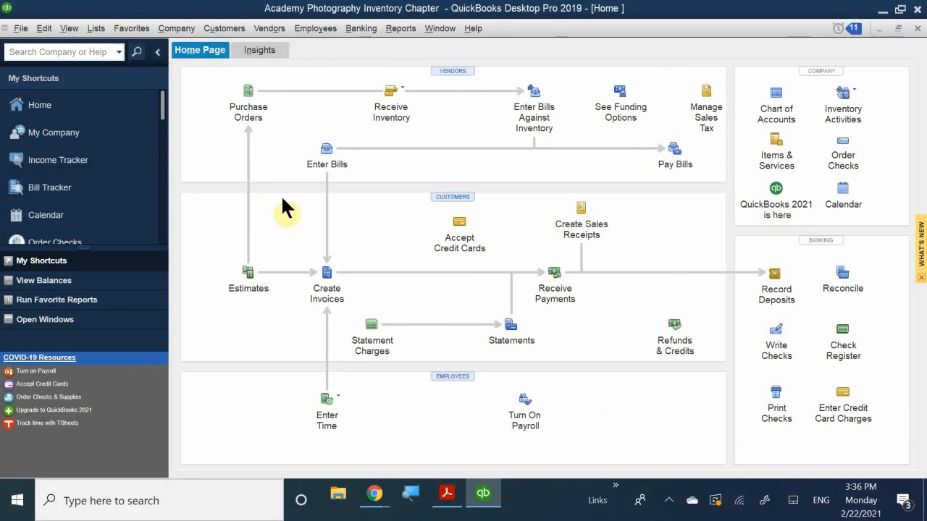
Open Pay Bills to review Ace Supply's unpaid bills, and close it without paying any
left_click(58, 160)
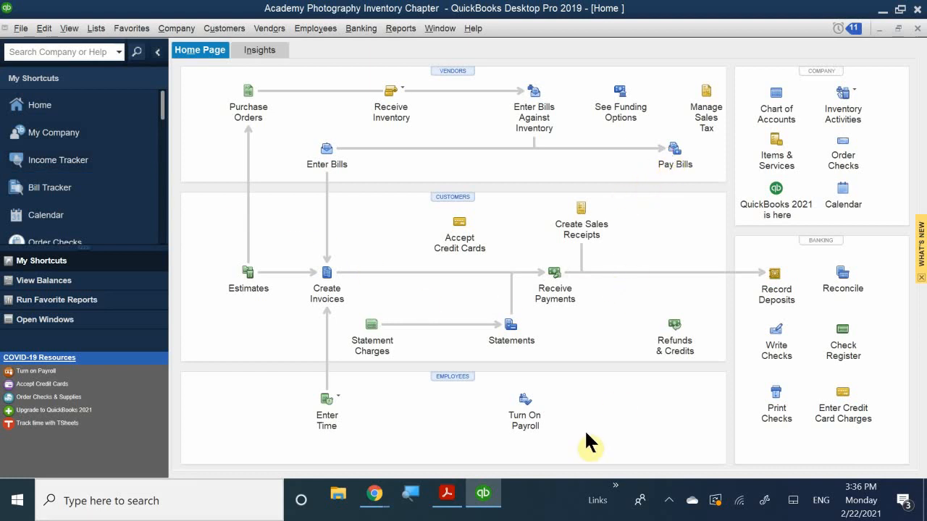
left_click(676, 158)
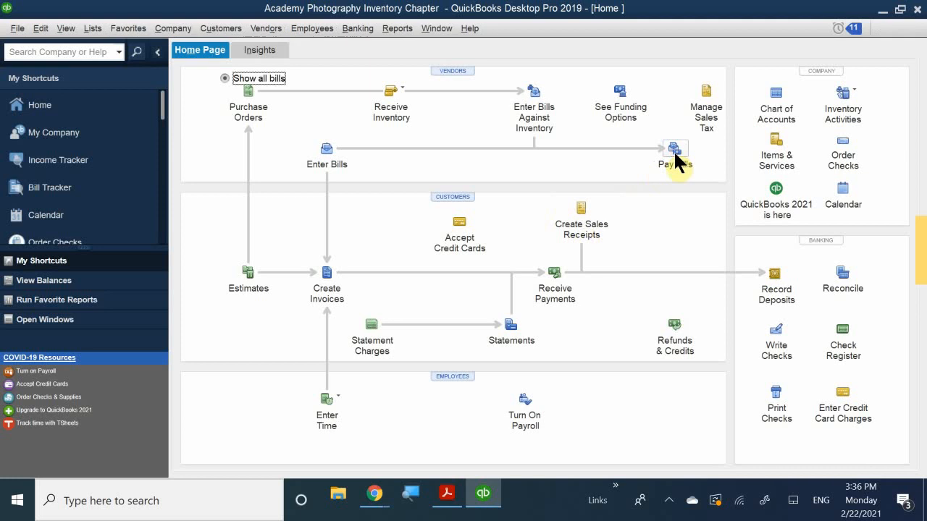
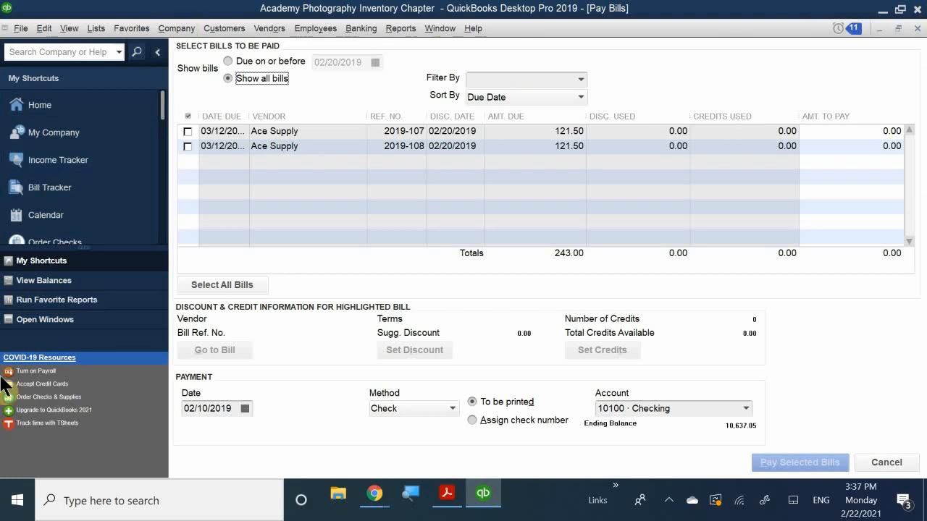
left_click(918, 28)
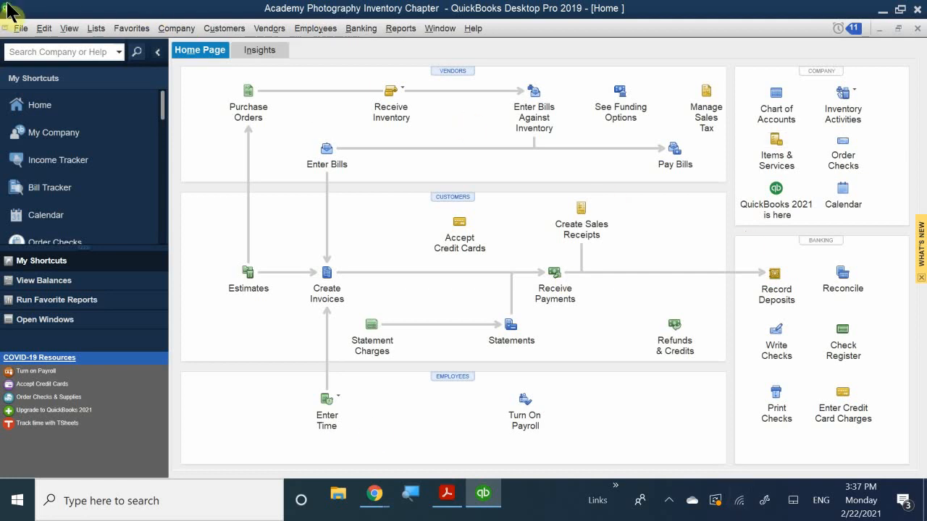
Run the Inventory Stock Status by Item report, review the items' on-hand quantities and reorder points, and close it
left_click(441, 29)
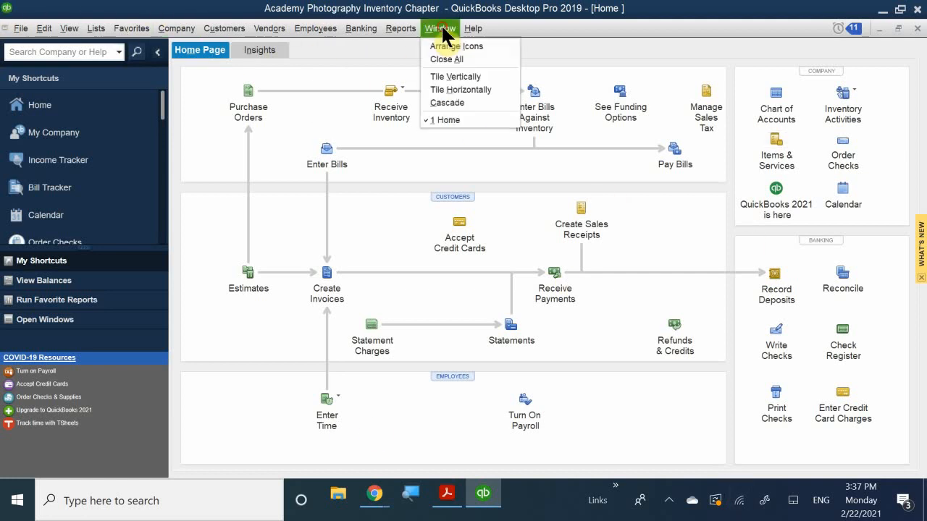
mouse_move(414, 29)
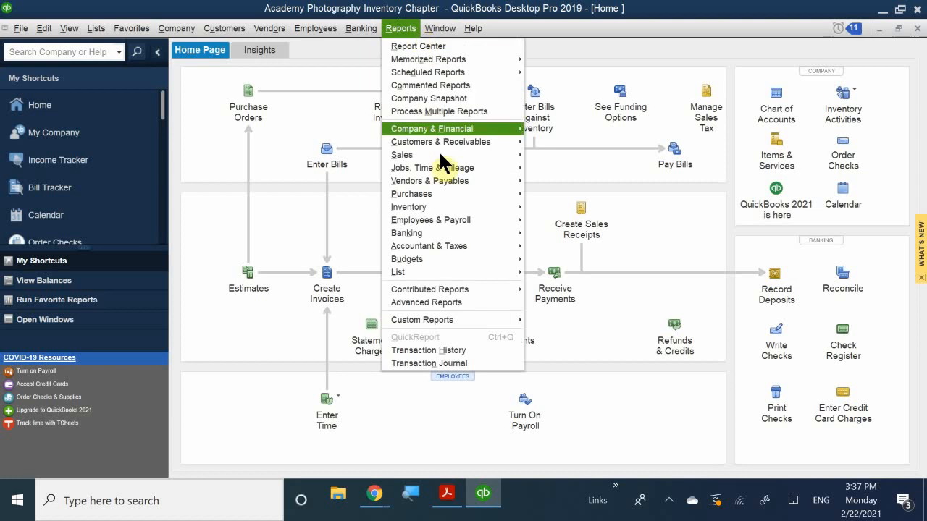
mouse_move(472, 207)
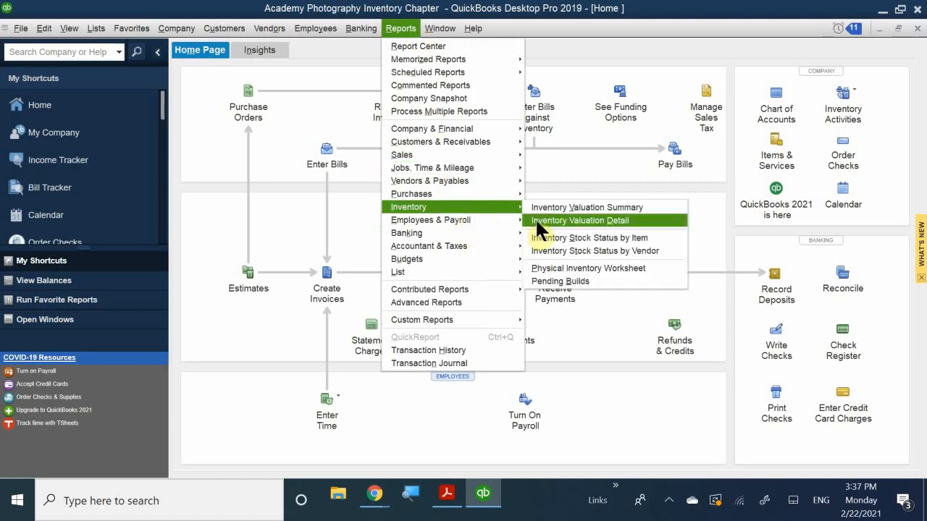
left_click(612, 250)
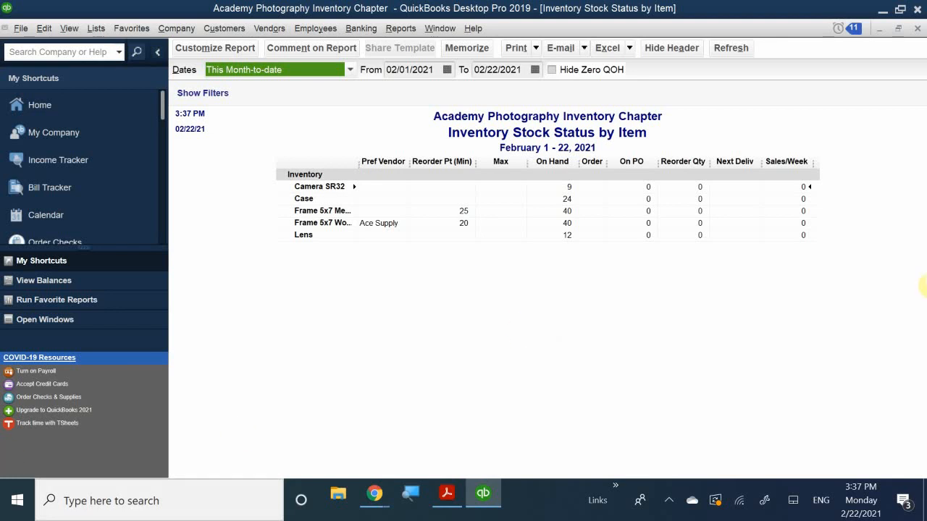
left_click(916, 29)
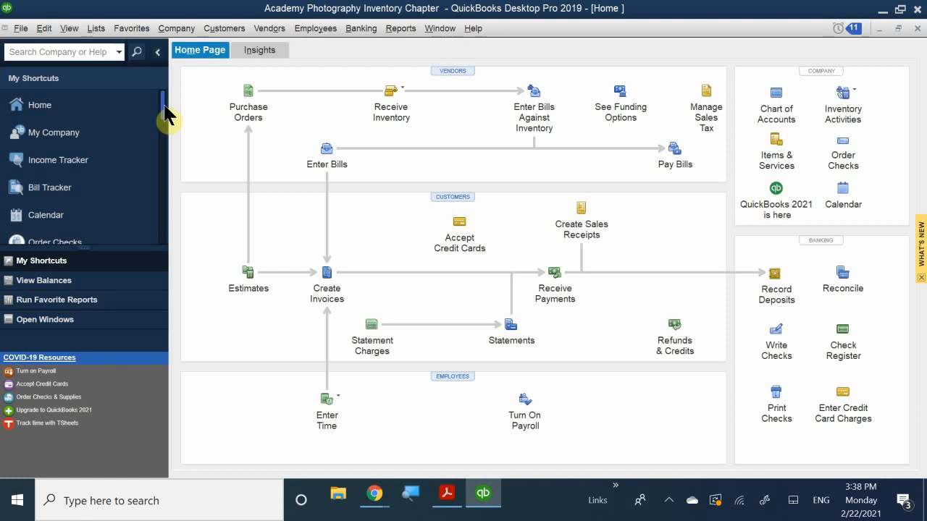
Start a new purchase order with Ace Supply as the vendor and check its date and purchase order number
left_click(245, 92)
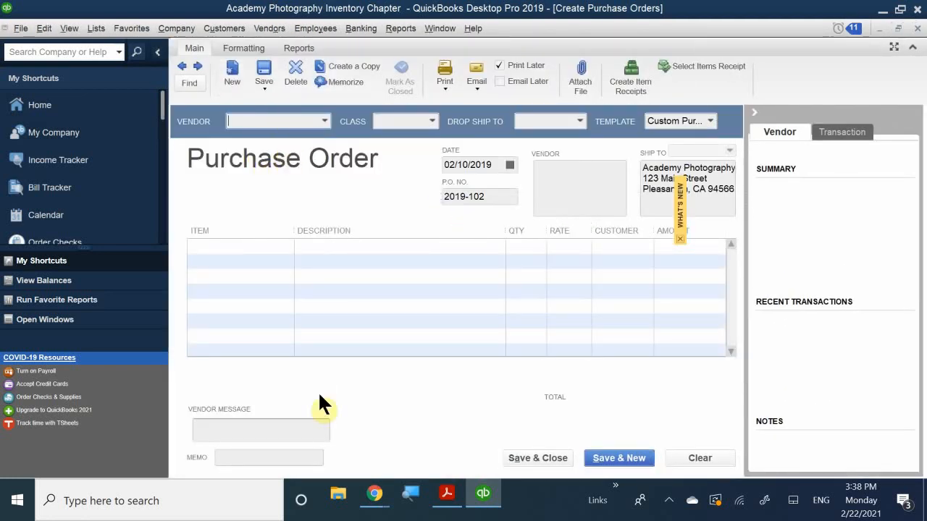
type("Ace Supply")
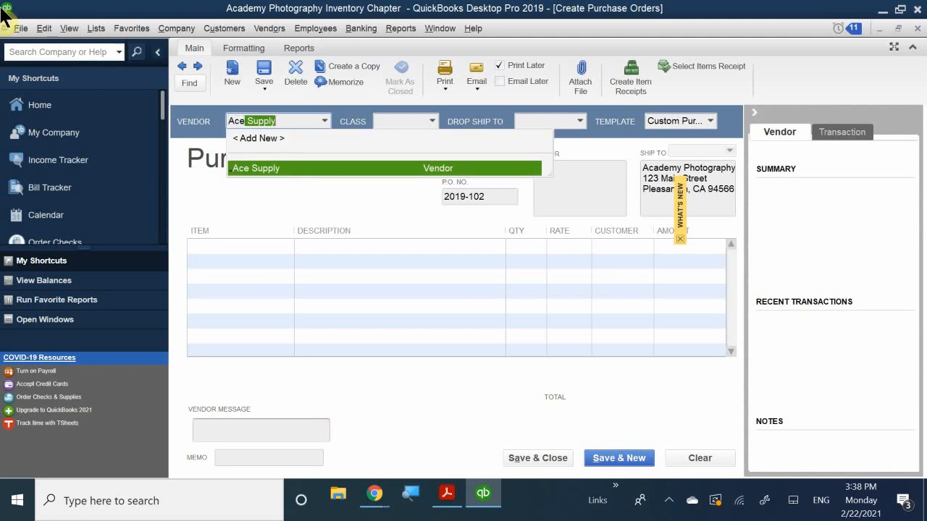
left_click(304, 171)
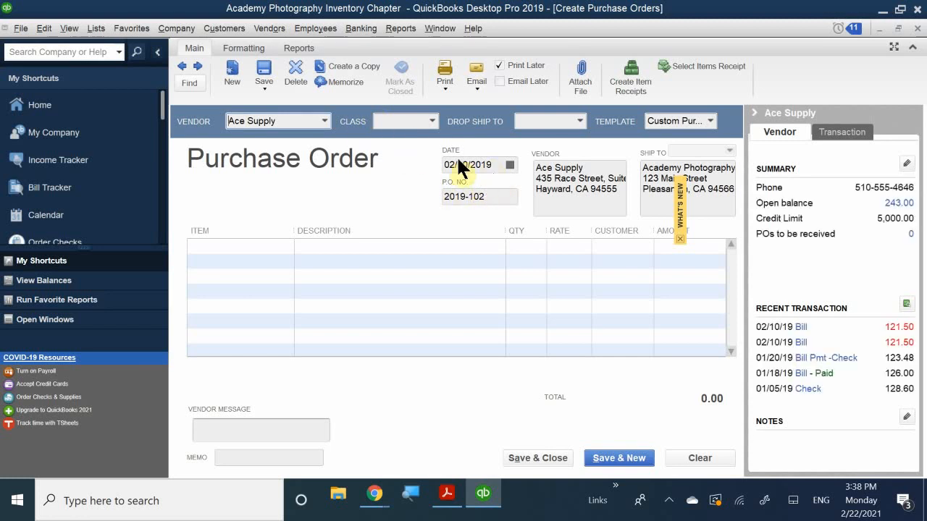
left_click(498, 200)
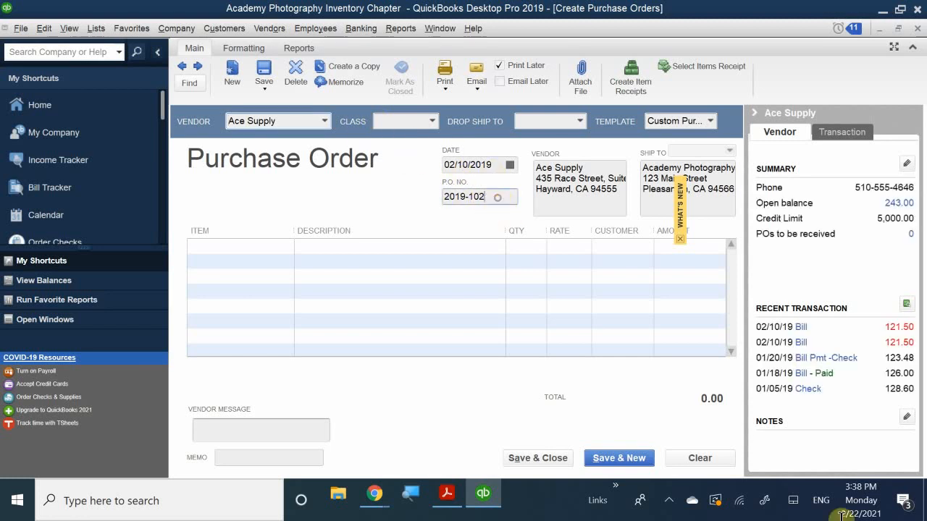
mouse_move(862, 500)
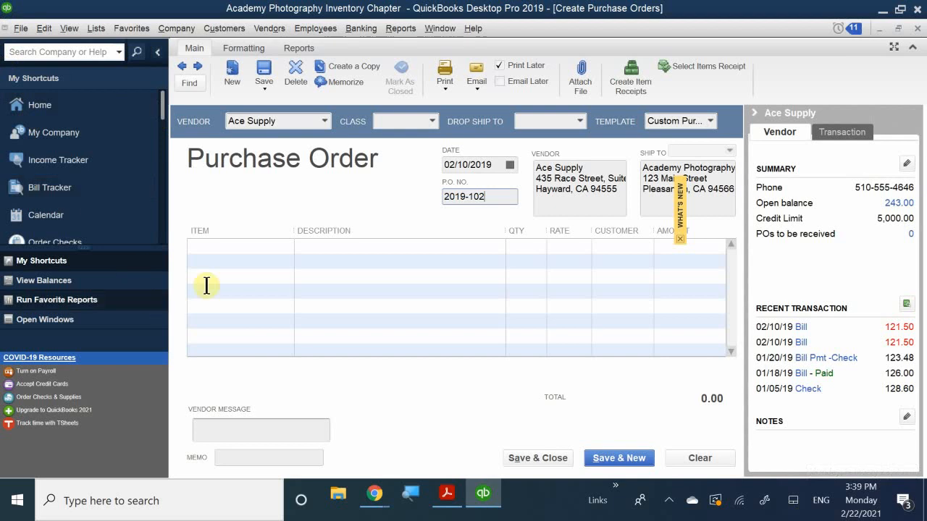
Add the item Camera SR32 to the purchase order's first line with a quantity of 2
left_click(216, 249)
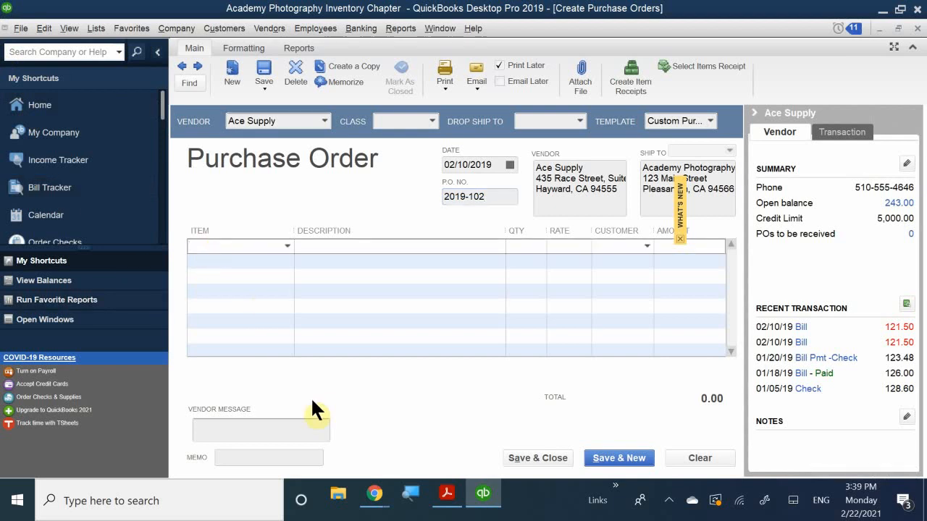
type("Camera SR32")
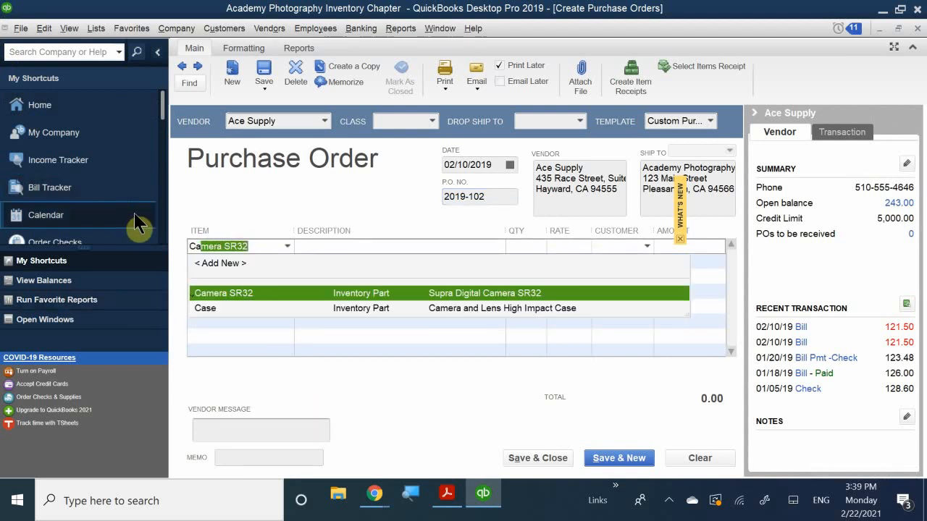
left_click(235, 292)
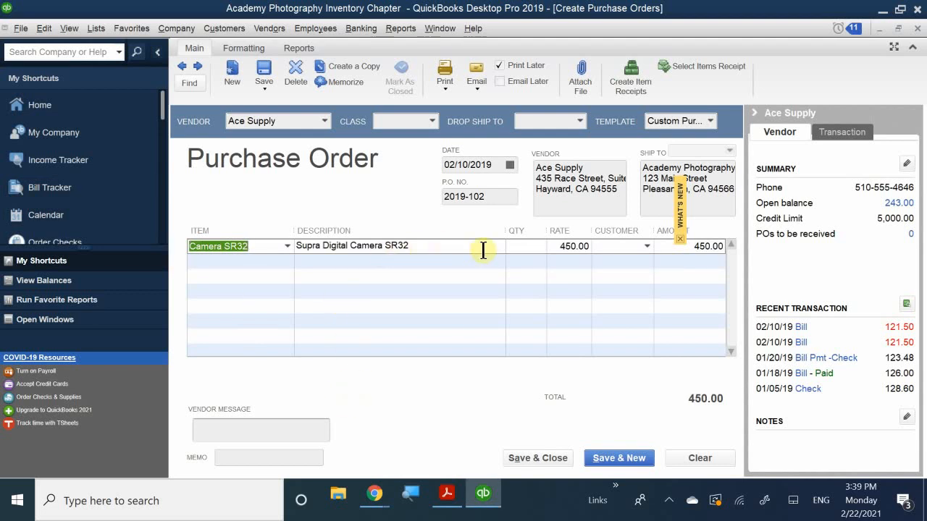
left_click(520, 247)
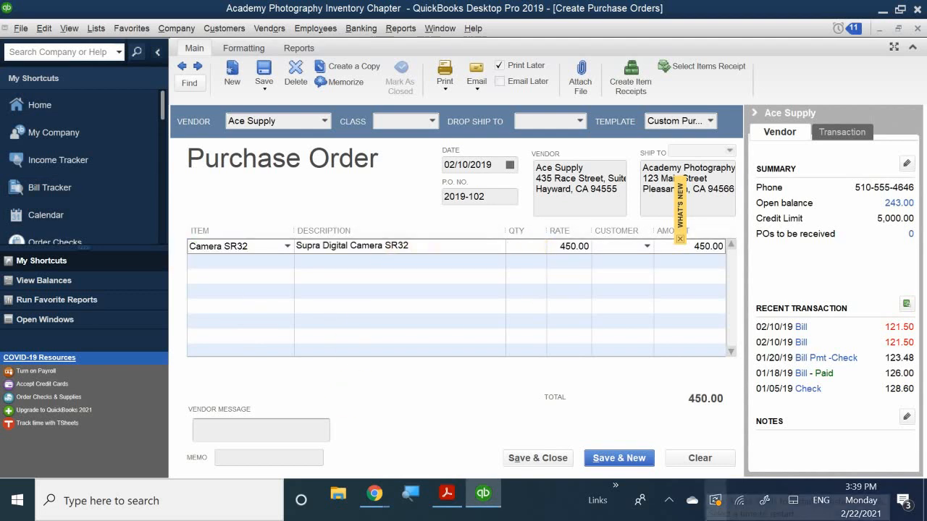
type("2")
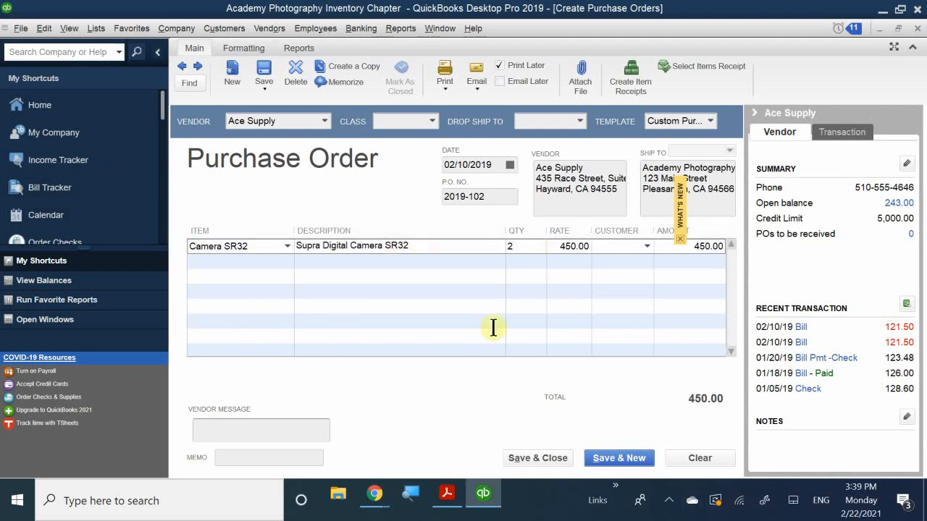
left_click(526, 288)
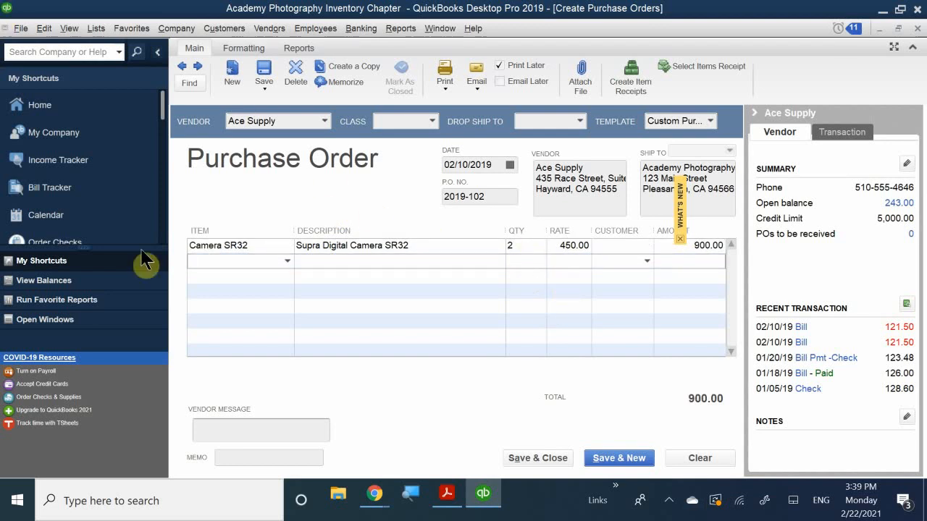
Enter "Thank You For Your Business" as the purchase order's vendor message
left_click(300, 429)
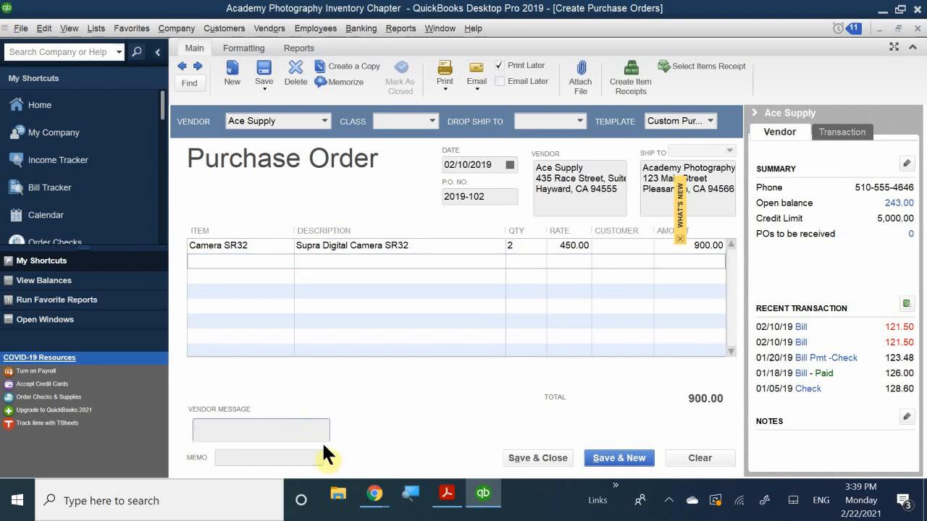
type("T")
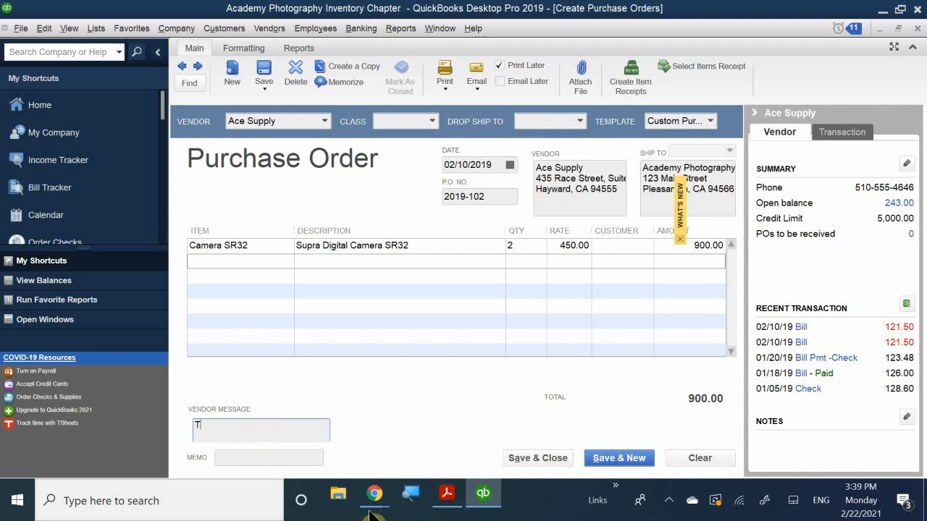
type("hank You For Your Business")
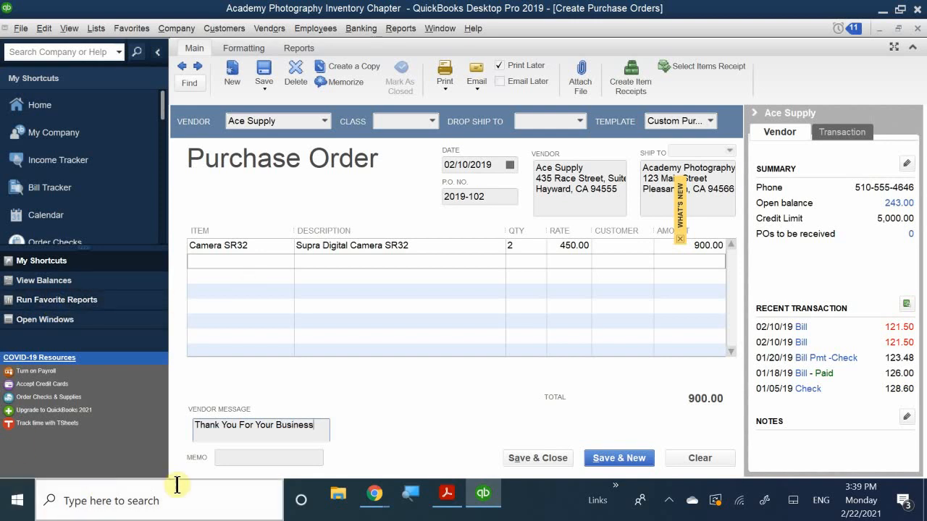
Enter "Purchased 2 Cameras" as the purchase order's memo
left_click(246, 458)
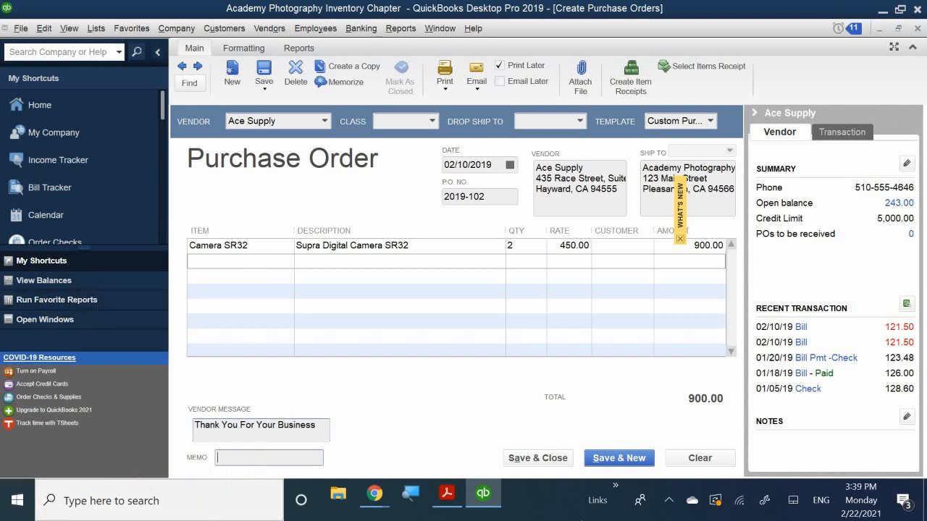
type("O")
key("BackSpace")
type("Purchased 2 Can")
key("BackSpace")
type("meras")
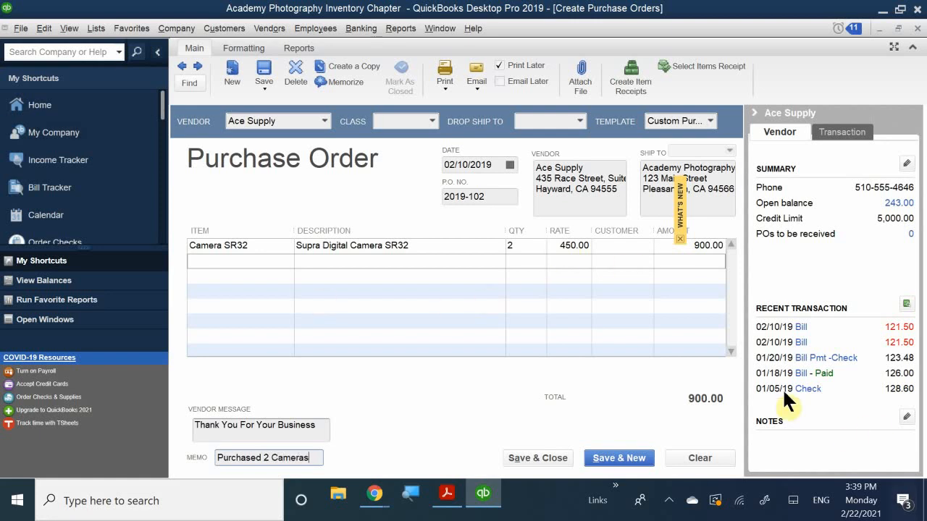
Save and close the Ace Supply purchase order and close the home page
left_click(559, 458)
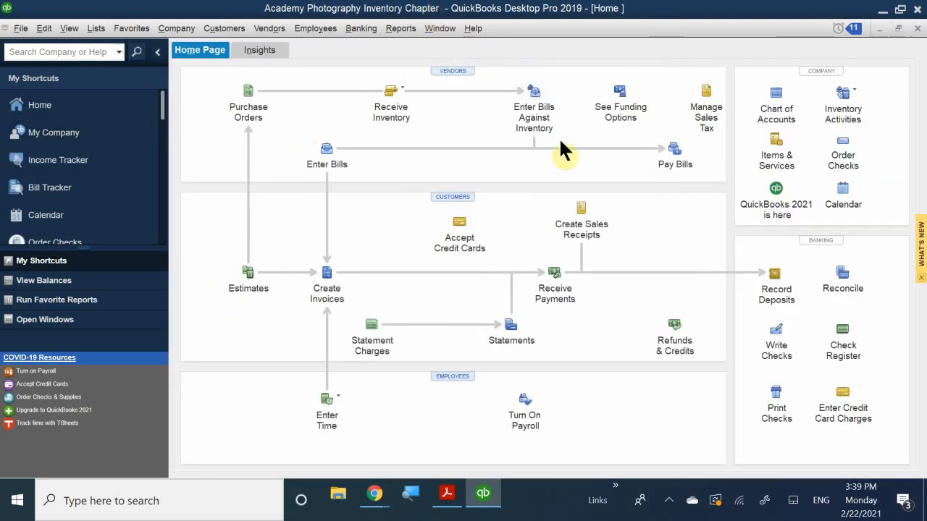
left_click(916, 29)
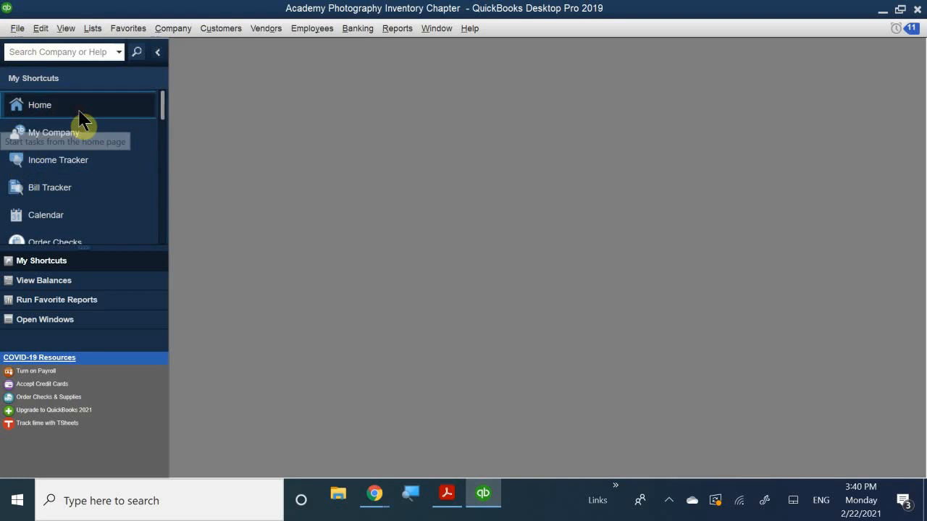
Open Ace Supply's purchase order dated 02/10/2019 from the vendor's transactions in the Vendor Center
left_click(58, 105)
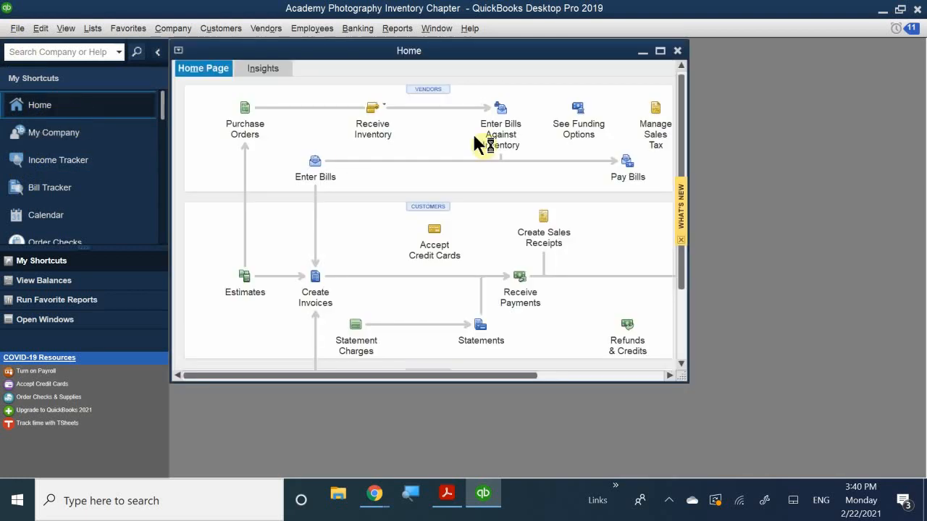
left_click(430, 89)
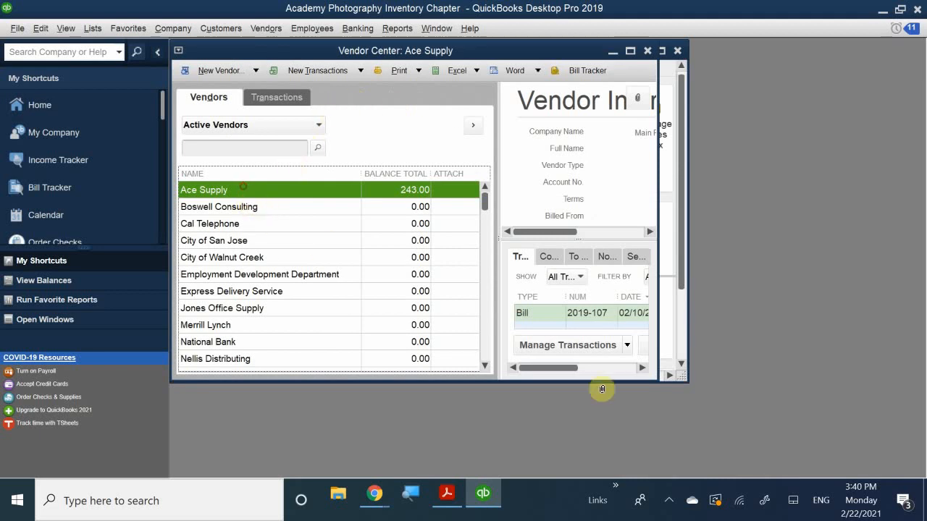
double_click(536, 50)
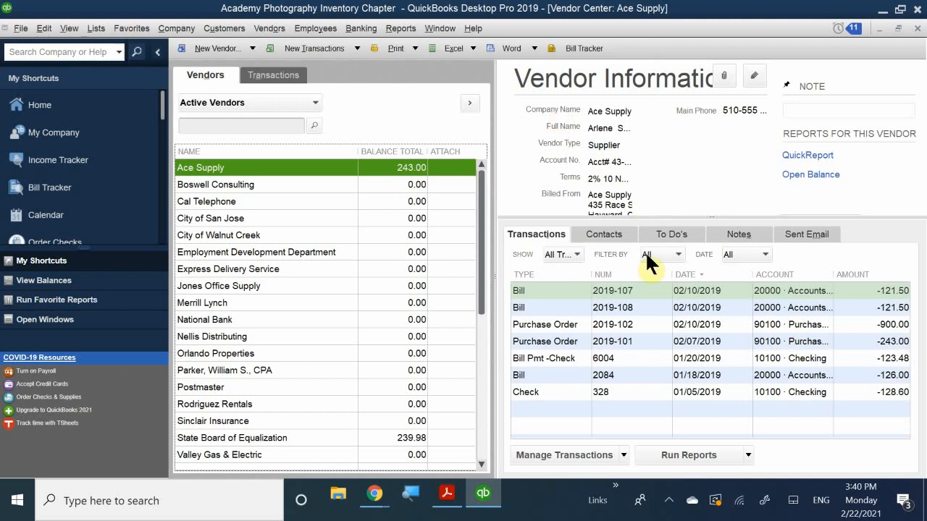
double_click(555, 325)
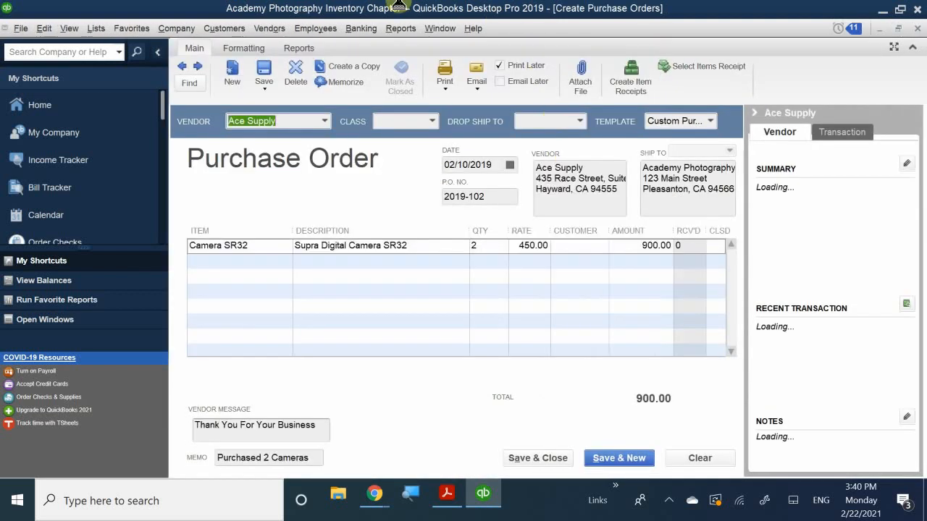
Set the purchase order's class to Walnut Creek, record the change, and close the remaining windows
left_click(400, 123)
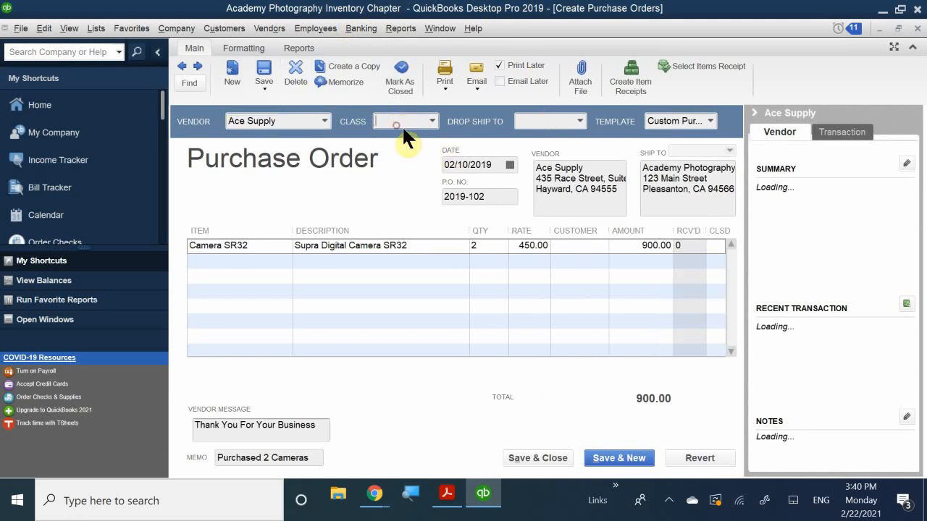
type("Walnut Creek")
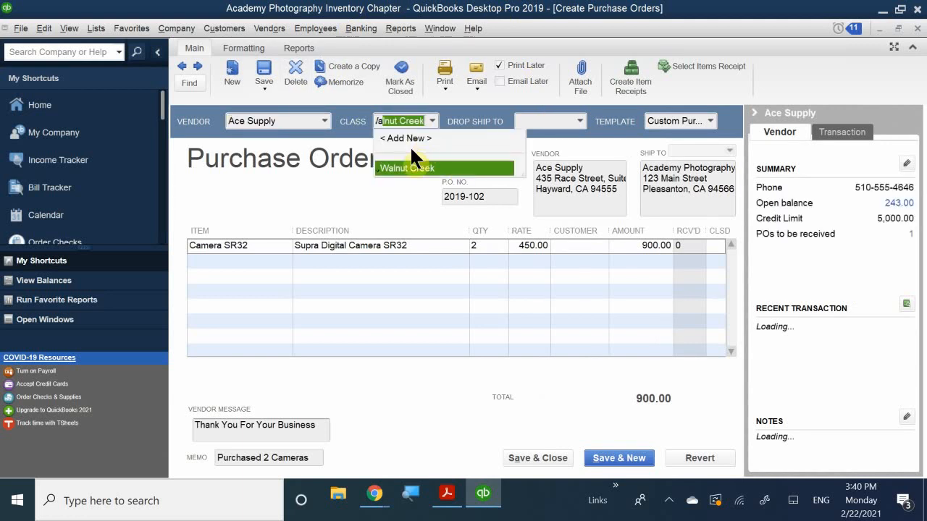
left_click(413, 165)
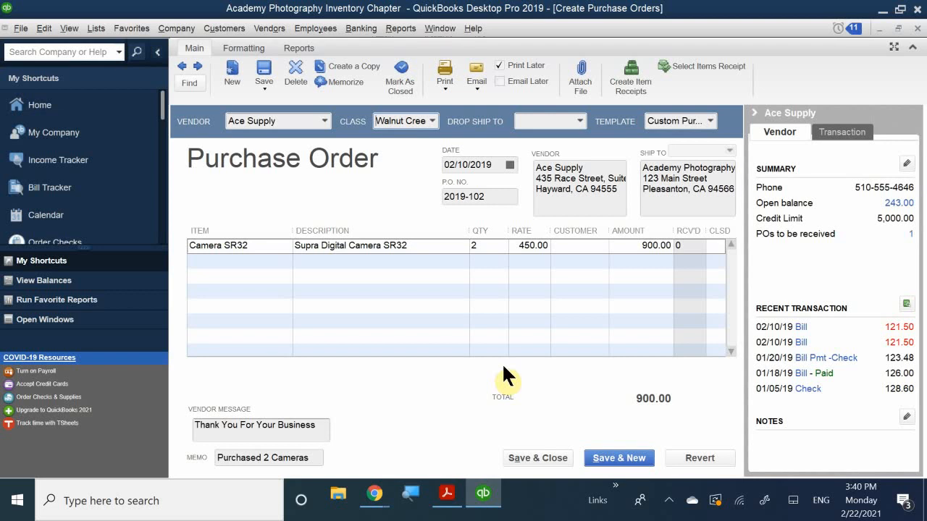
left_click(537, 459)
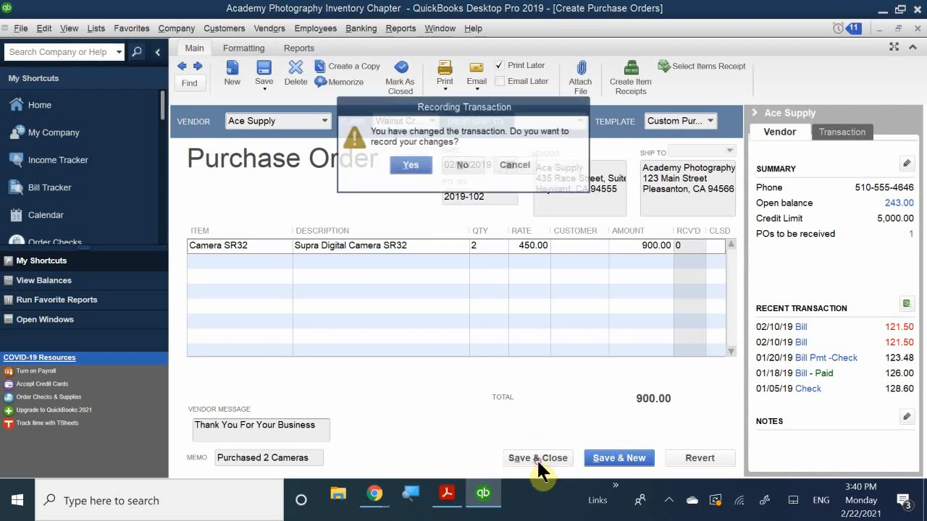
left_click(423, 159)
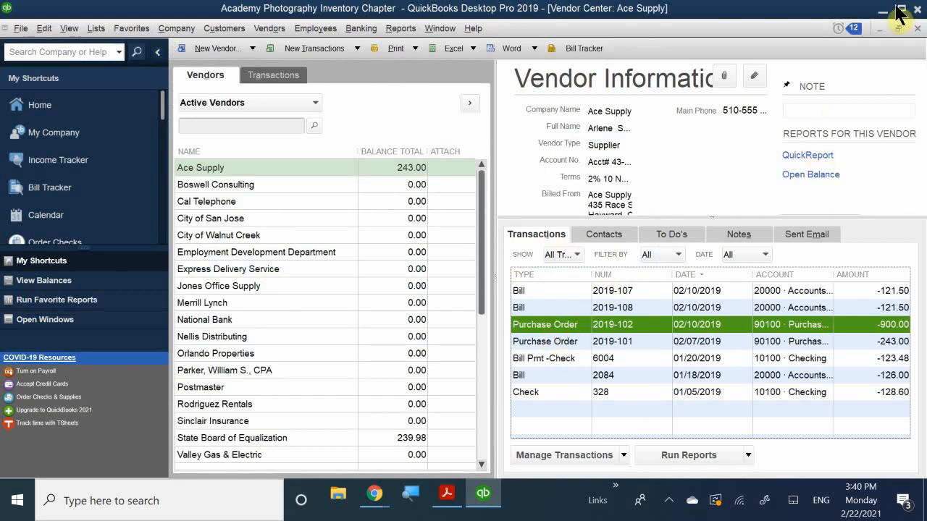
left_click(918, 30)
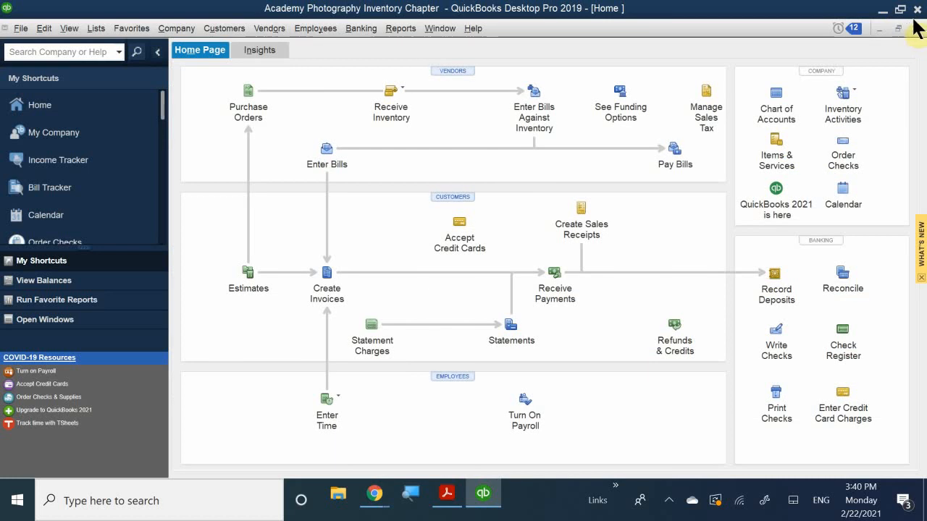
left_click(917, 30)
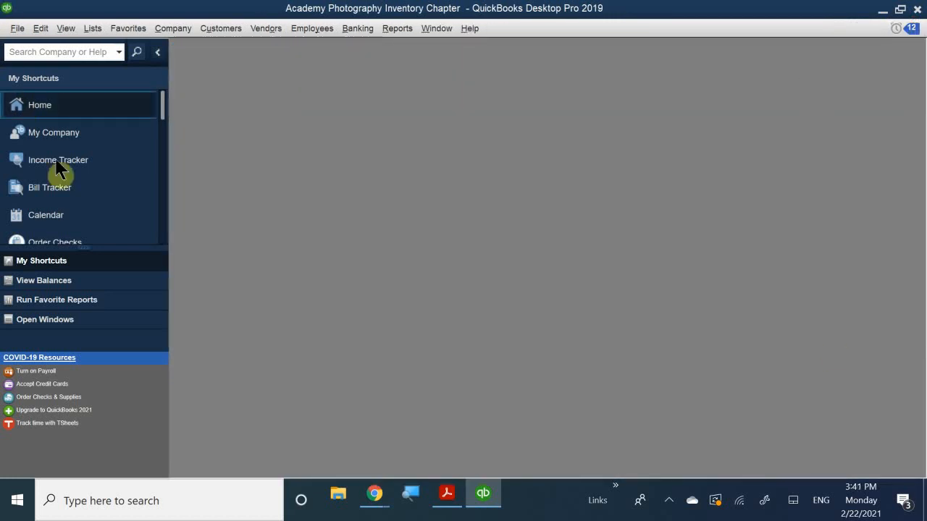
Start a bill for received inventory from the home page and choose Ace Supply as the vendor
left_click(40, 107)
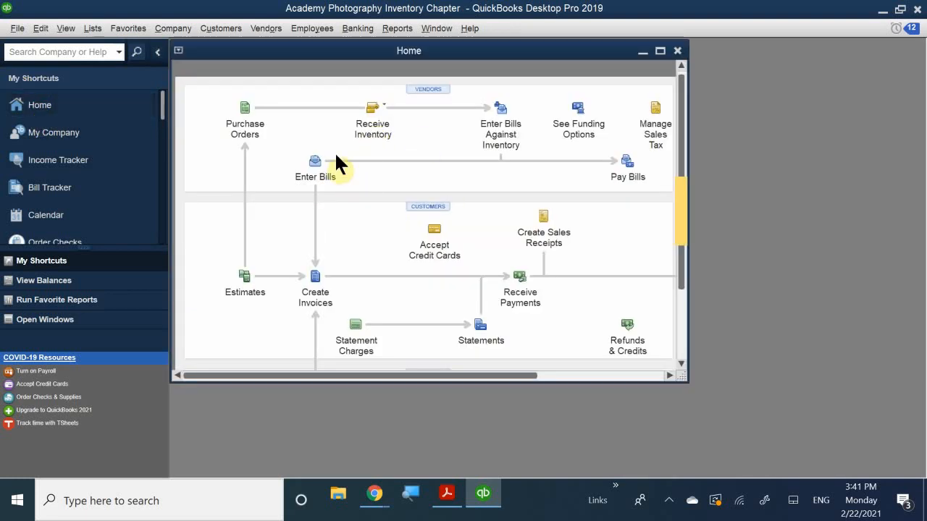
left_click(385, 108)
left_click(408, 114)
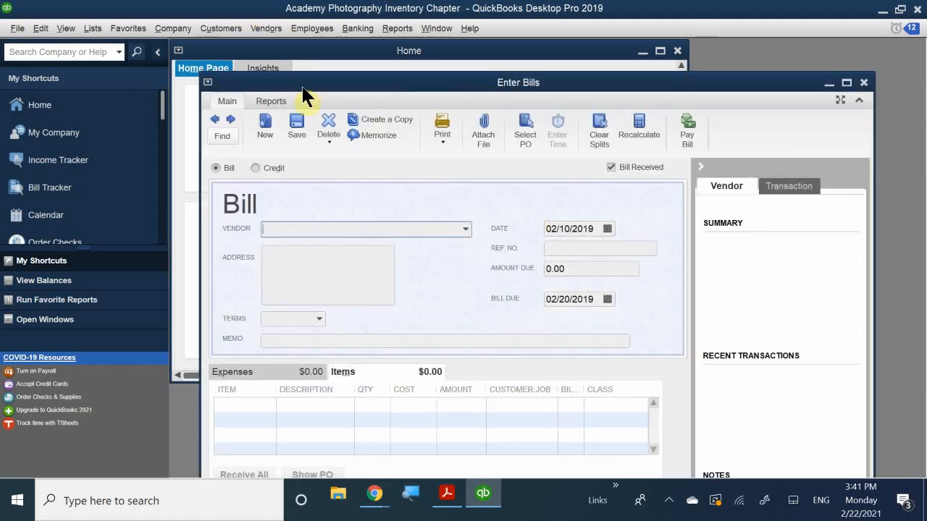
left_click_drag(331, 84, 326, 55)
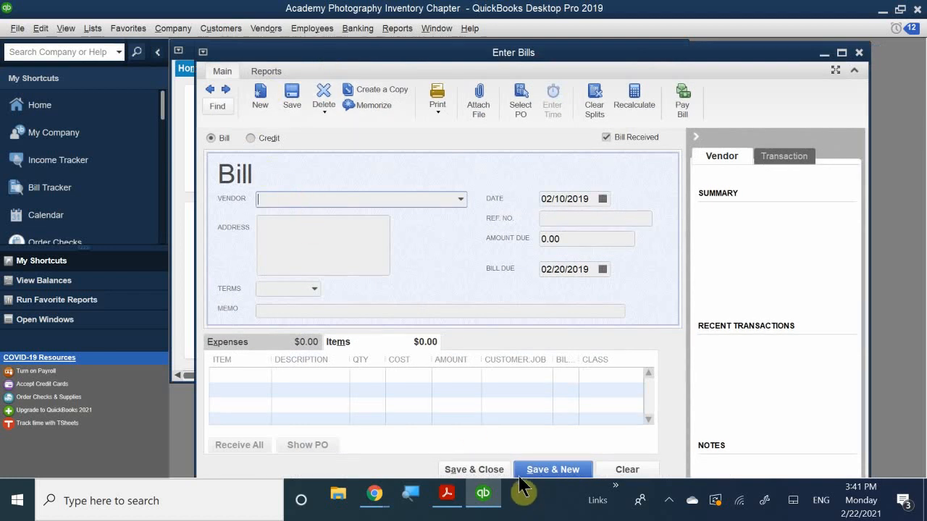
type("ave")
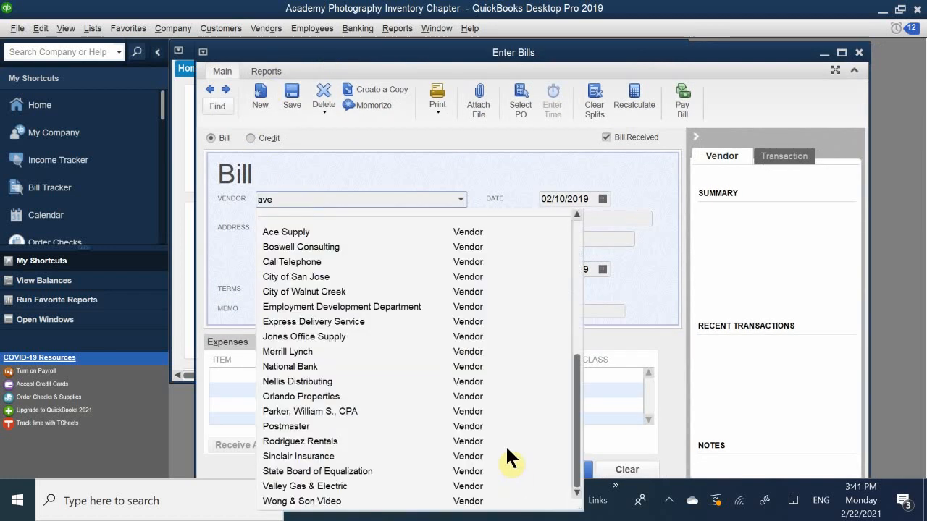
key("BackSpace")
key("BackSpace")
key("BackSpace")
type("a")
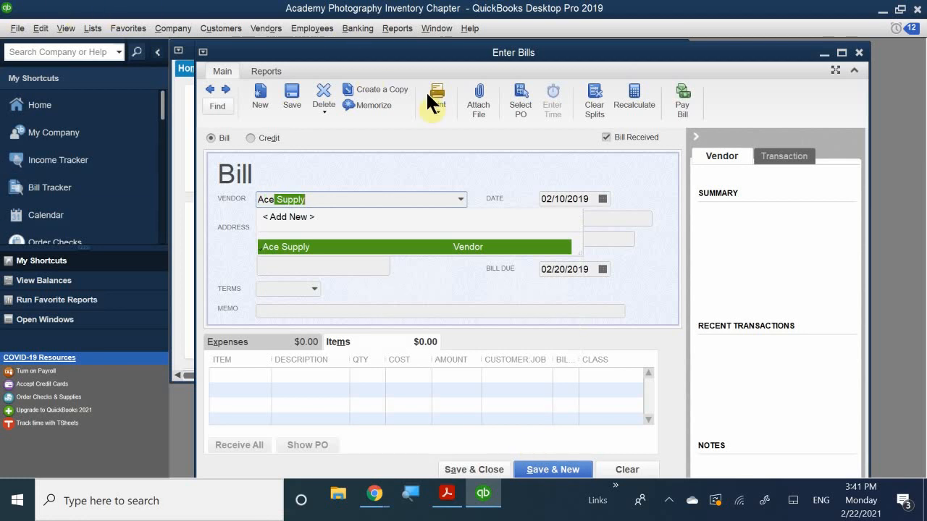
left_click(286, 247)
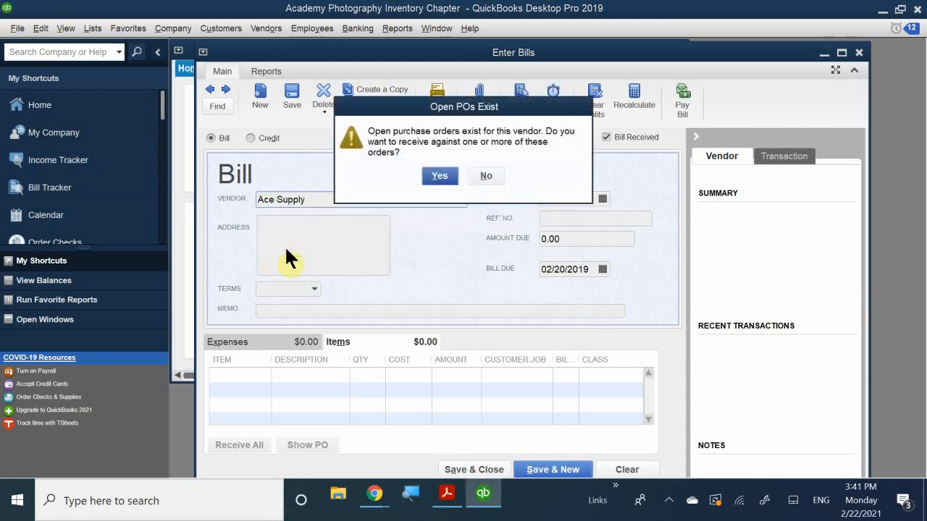
Receive the bill's items against the open purchase order with the memo "Purchased 2 Cameras"
left_click(440, 176)
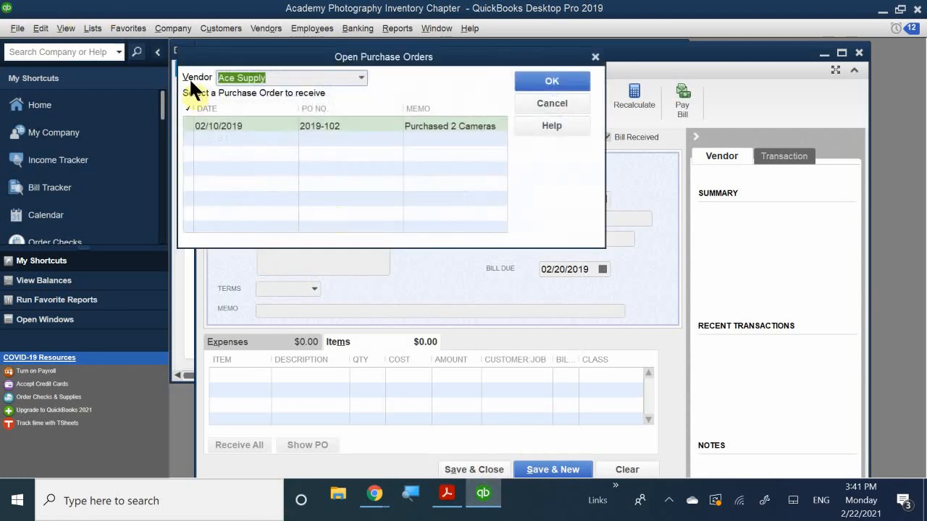
left_click(275, 125)
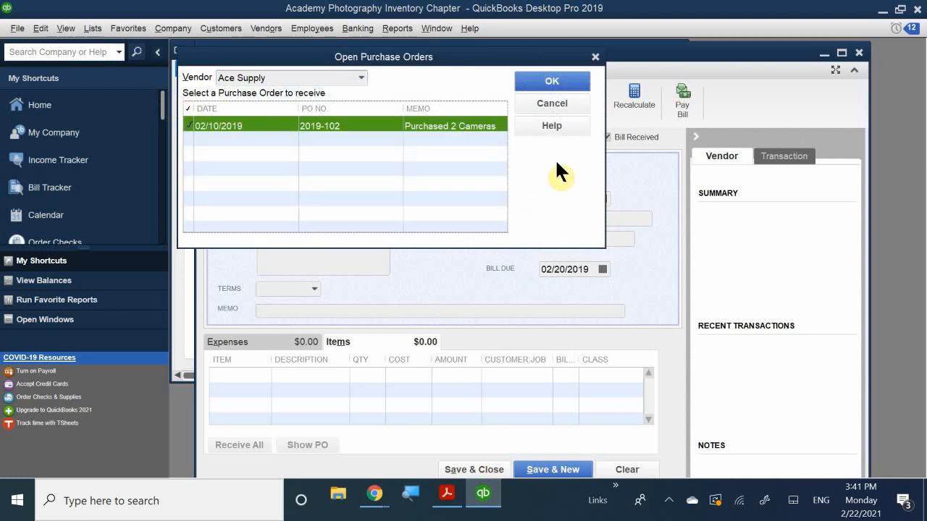
left_click(550, 84)
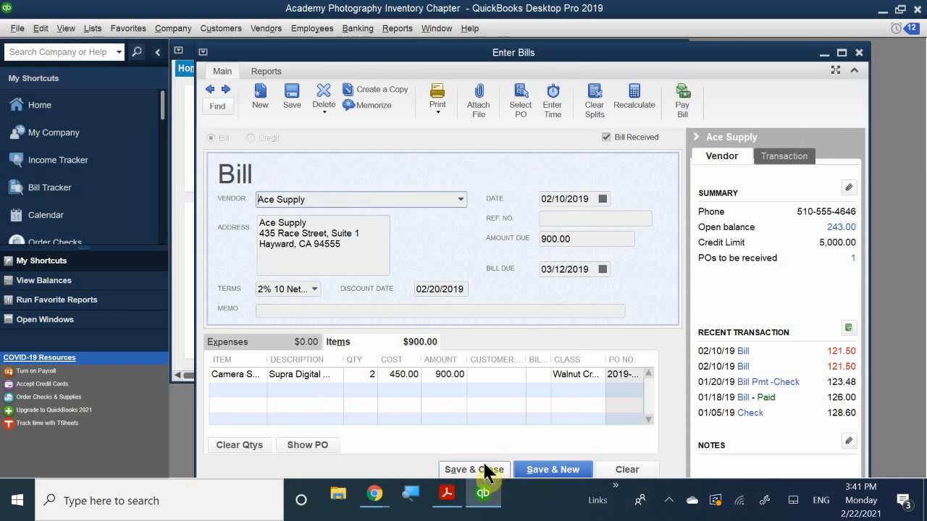
Date the bill 02/13/2019, enter the reference number 2019-109, and save and close it
left_click(602, 199)
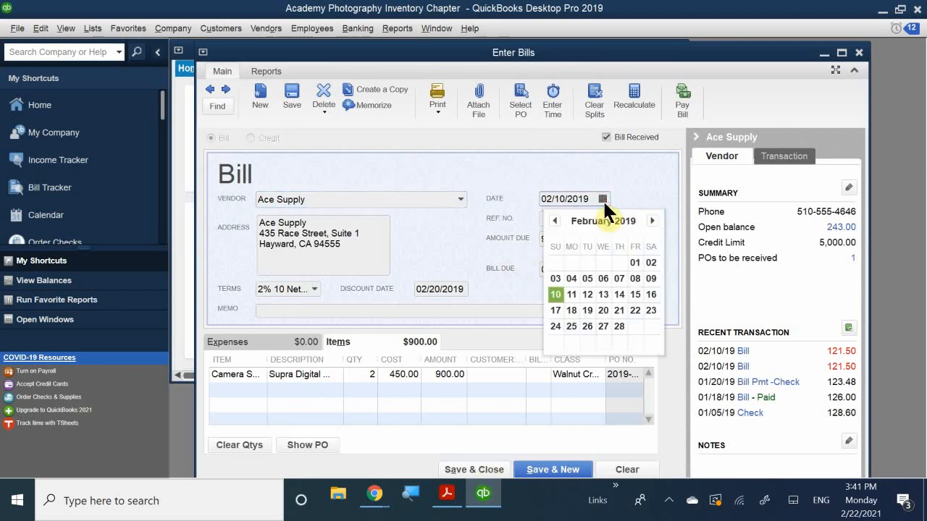
left_click(598, 294)
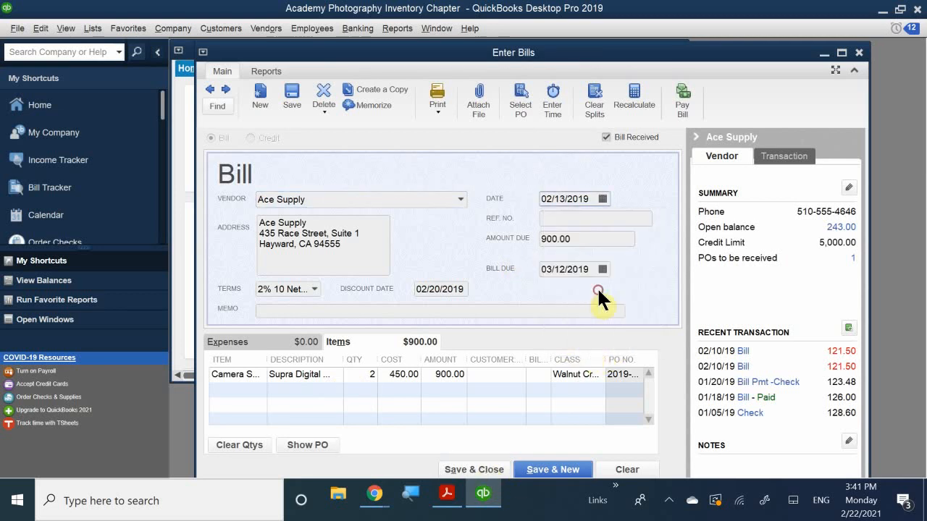
left_click(544, 217)
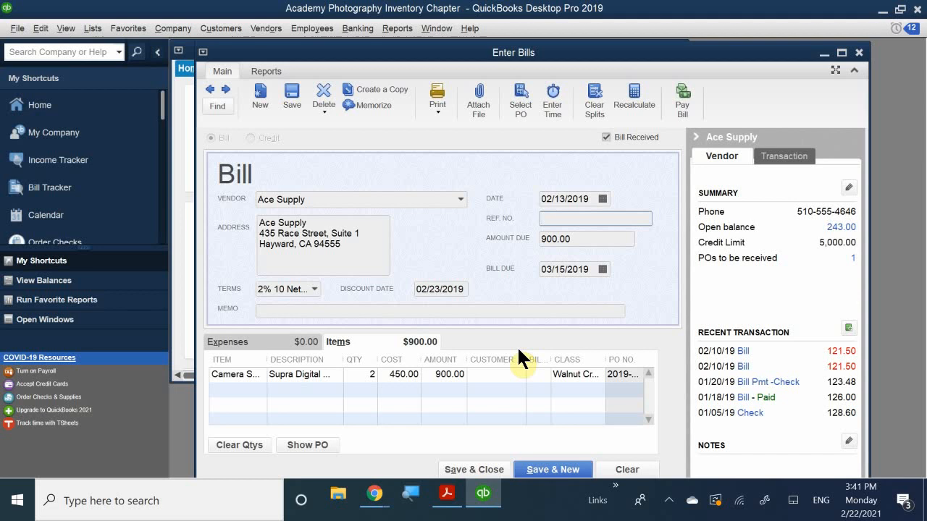
type("2019-109")
left_click(461, 468)
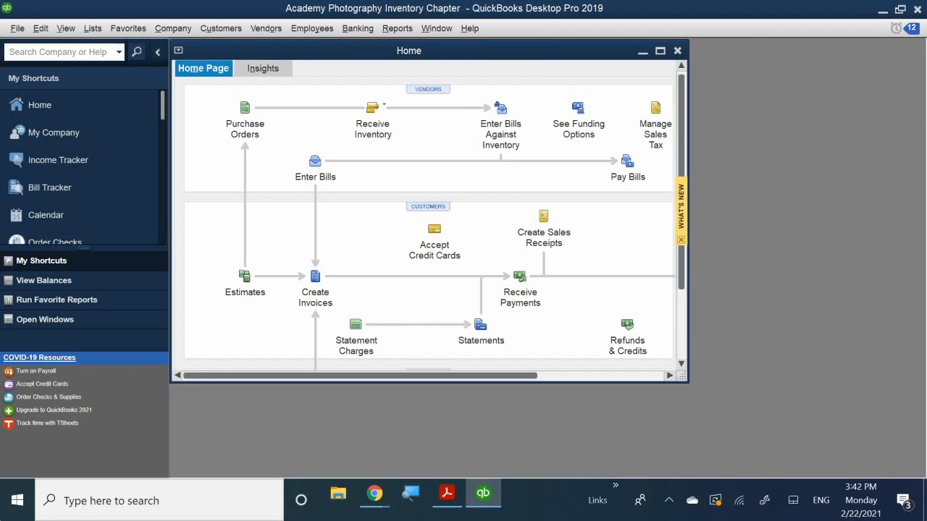
Open the commands for arranging and closing windows
left_click(437, 30)
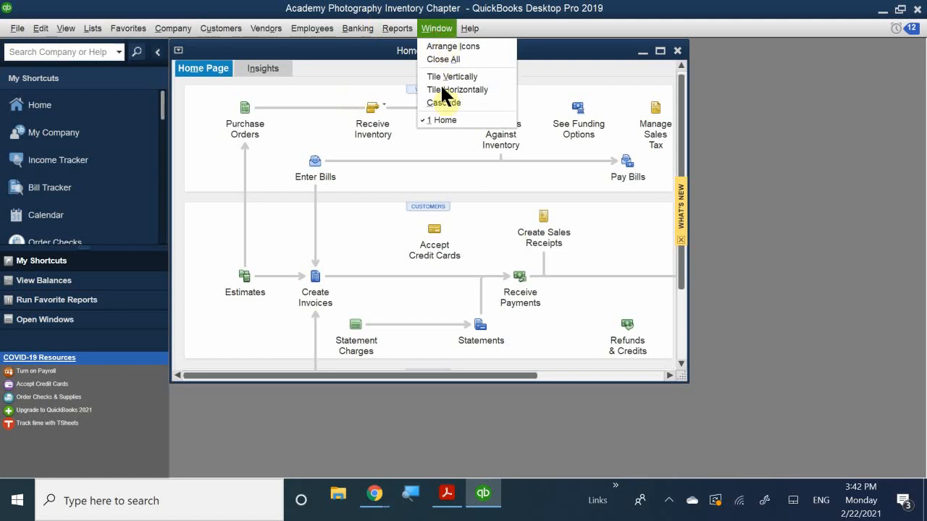
Run the Inventory Stock Status by Item report, review its reorder points and on-hand quantities, and close it
mouse_move(395, 27)
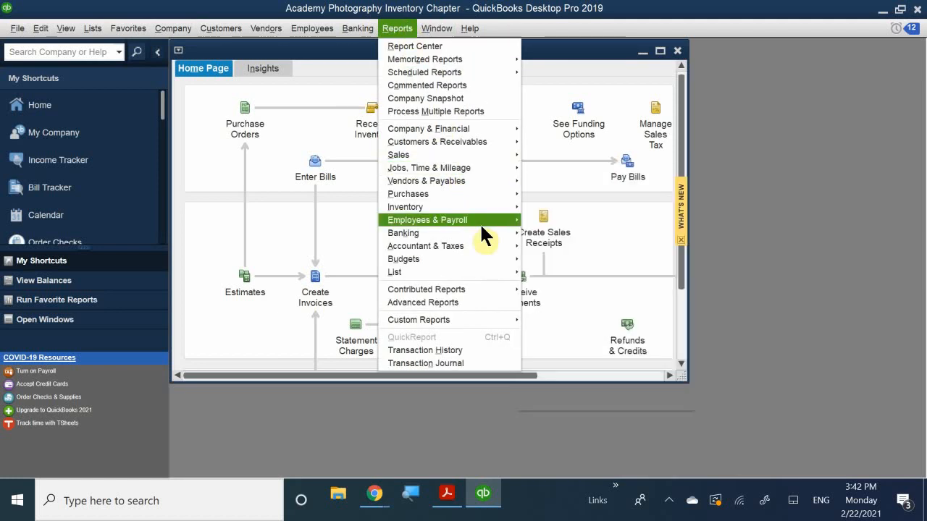
mouse_move(487, 207)
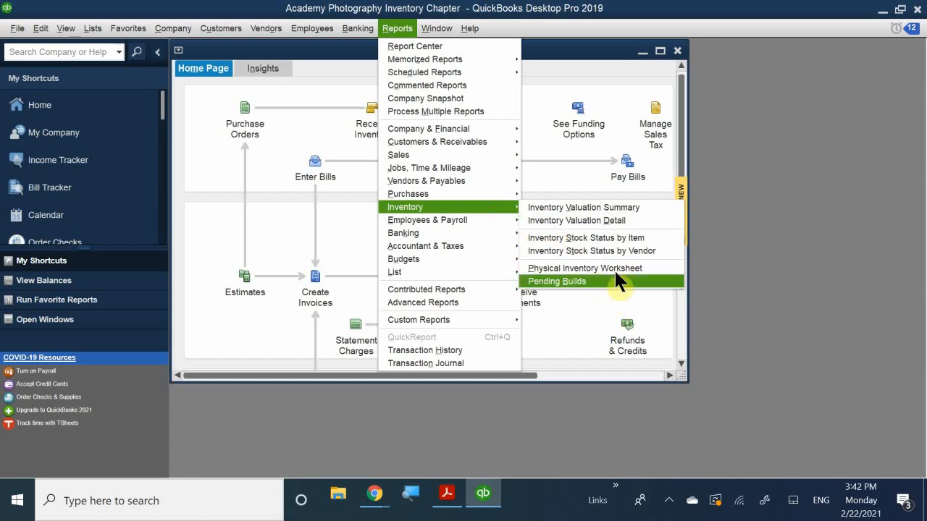
left_click(631, 238)
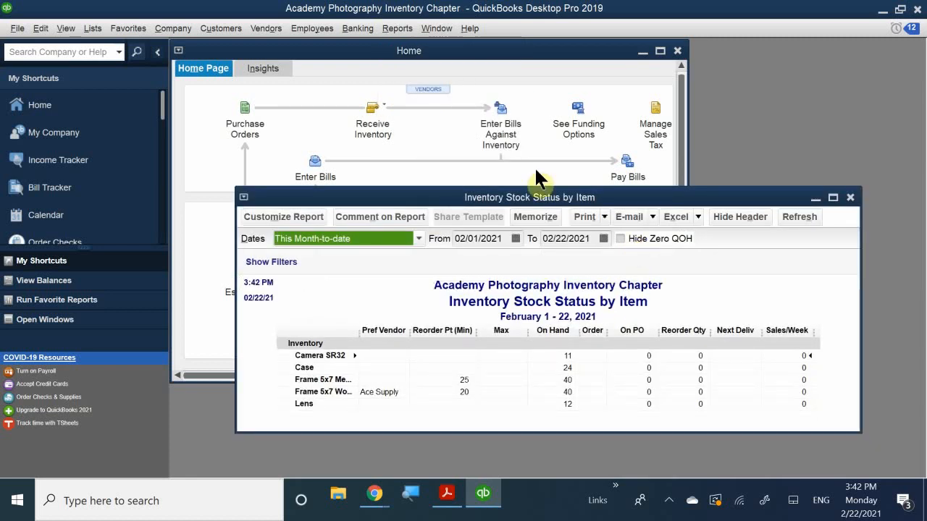
left_click_drag(469, 199, 433, 92)
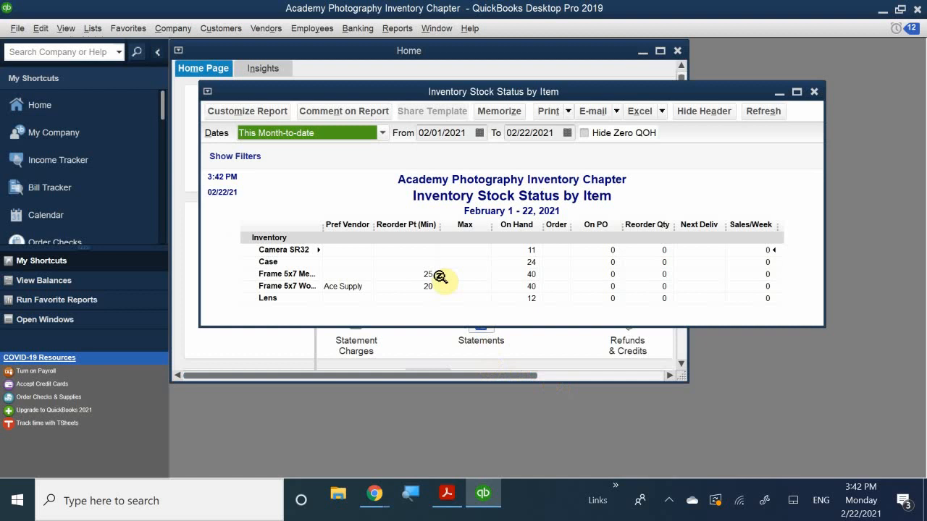
left_click(814, 91)
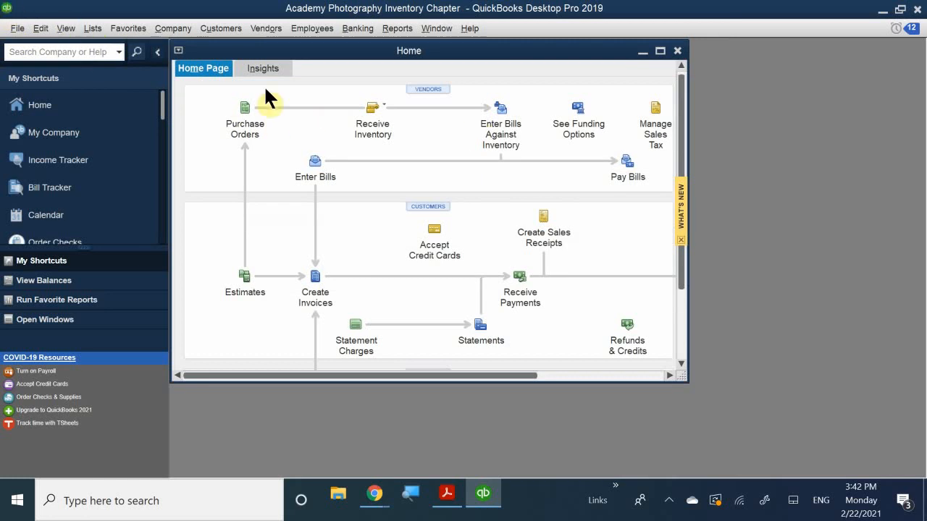
Check the Inventory Stock Status by Item report once more, and maximize the Home window after closing it
left_click(397, 28)
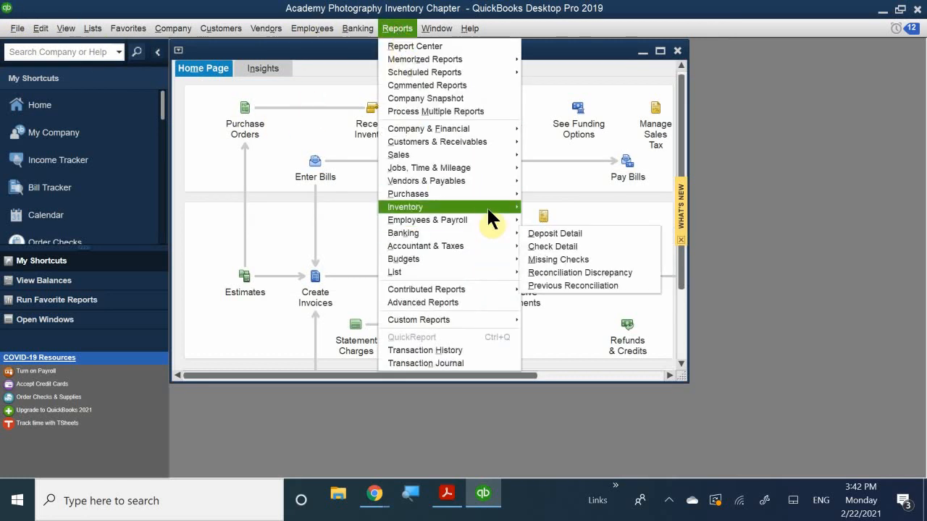
mouse_move(487, 206)
left_click(595, 238)
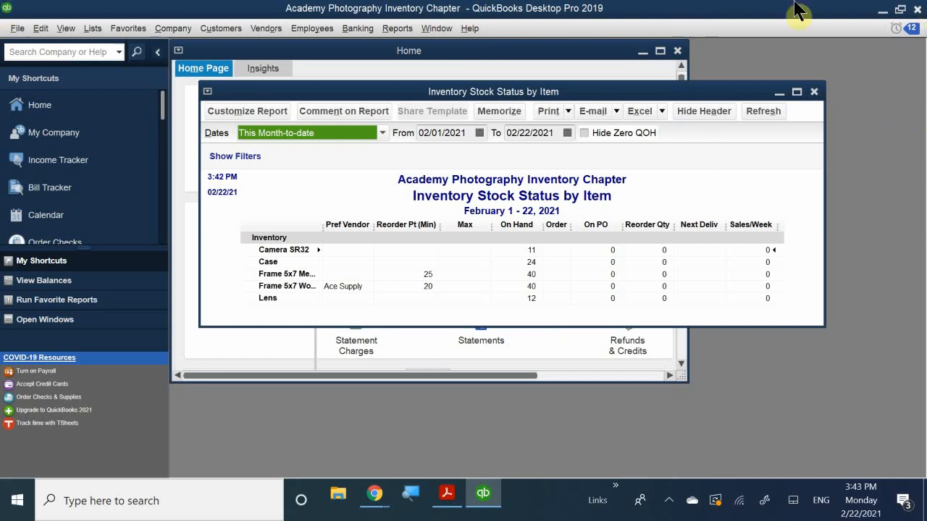
left_click(816, 90)
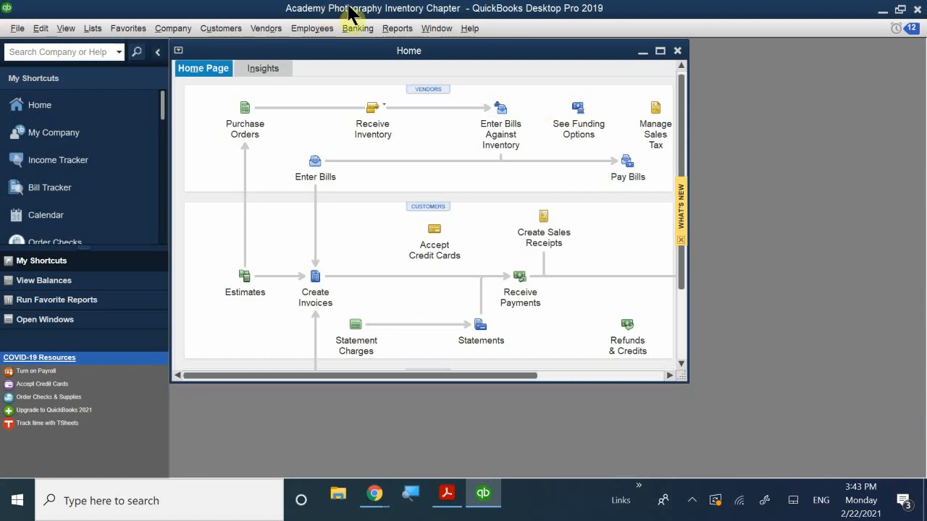
double_click(450, 49)
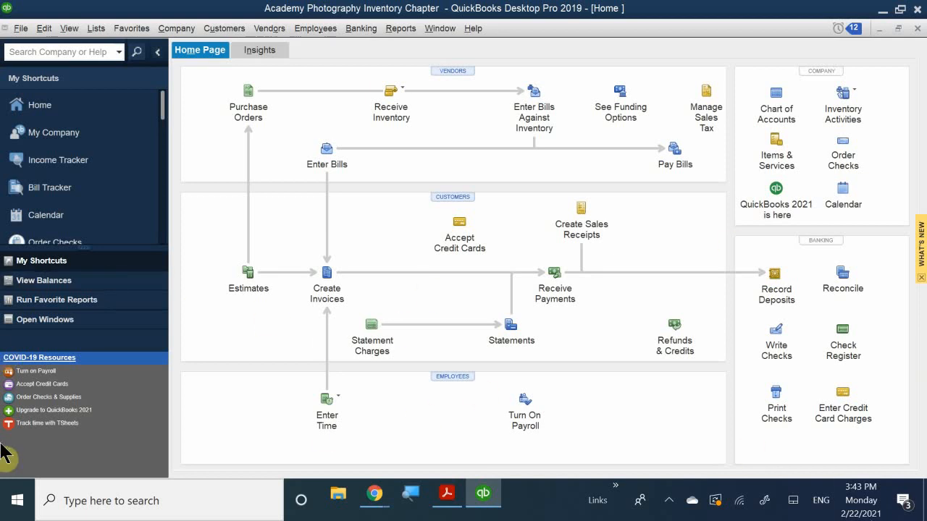
Switch to QB CH 8.pdf in Adobe Acrobat Reader and skim from the purchase order steps through Entering Bills for Received Inventory
left_click(446, 494)
scroll(424, 431, "down", 3)
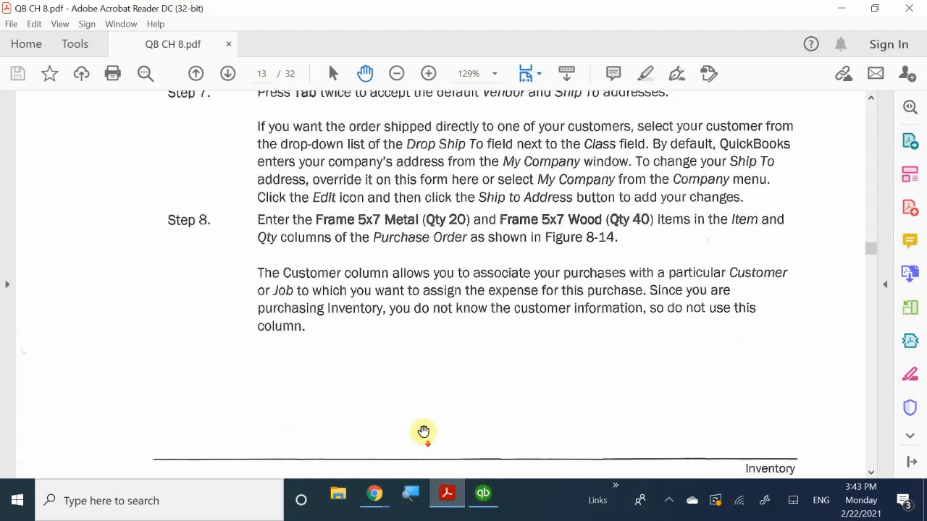
scroll(423, 432, "down", 15)
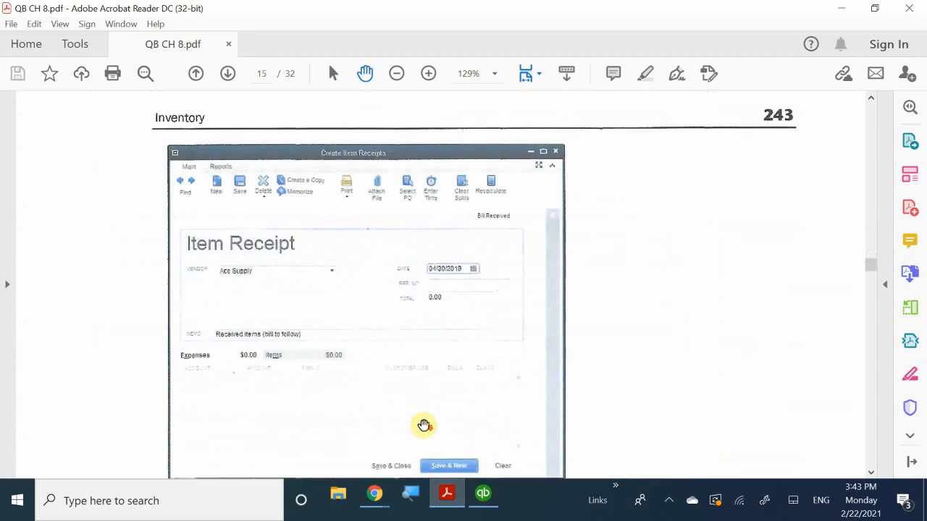
scroll(424, 425, "down", 20)
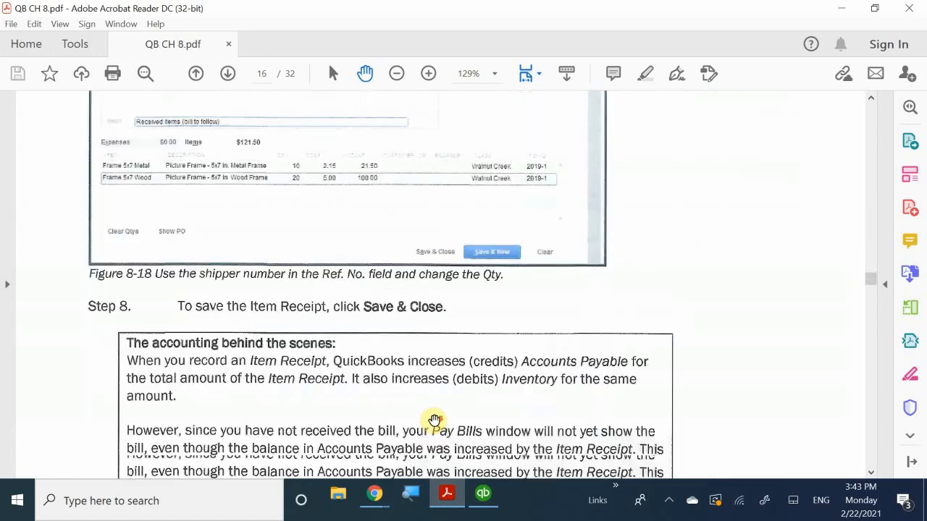
scroll(435, 420, "down", 20)
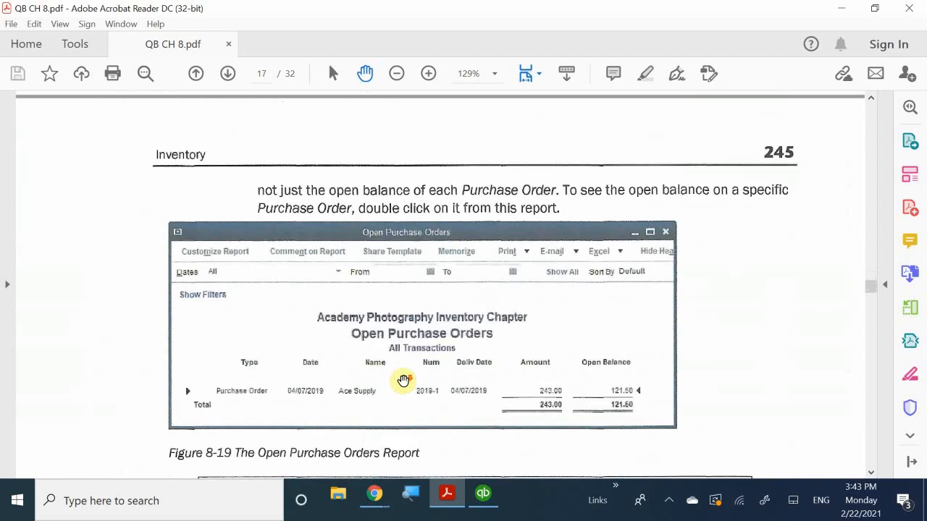
scroll(405, 378, "down", 8)
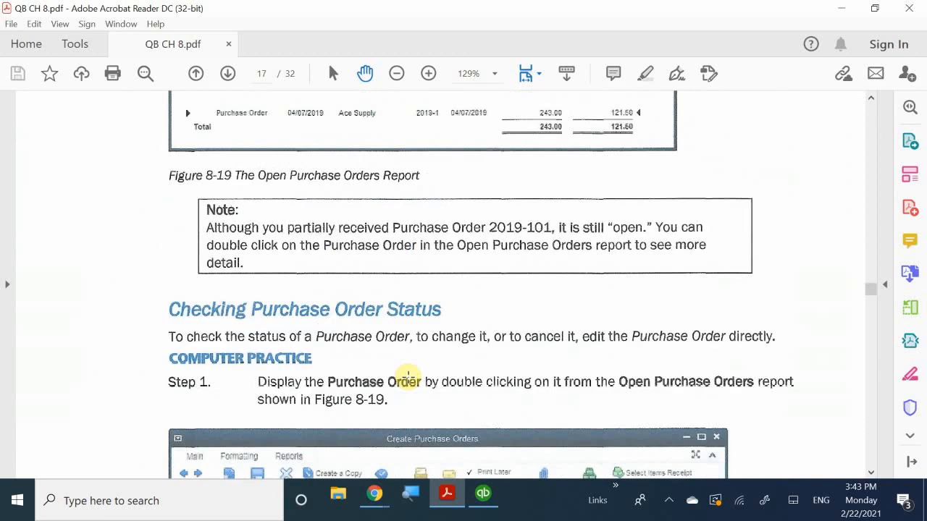
scroll(412, 374, "down", 15)
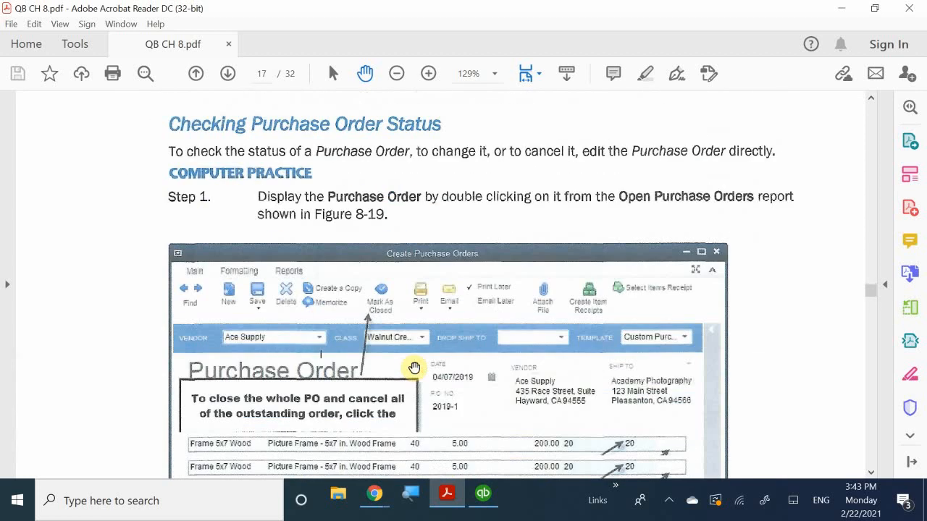
scroll(415, 370, "down", 20)
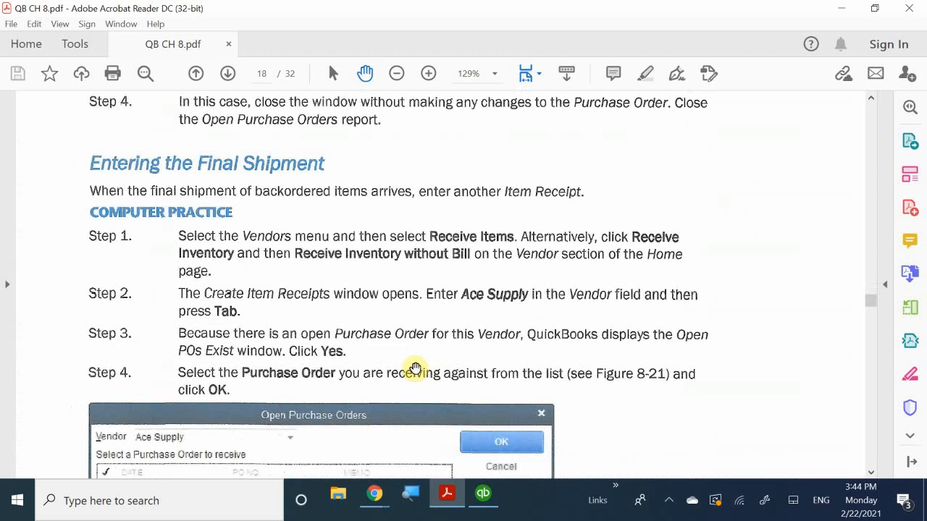
scroll(415, 370, "down", 15)
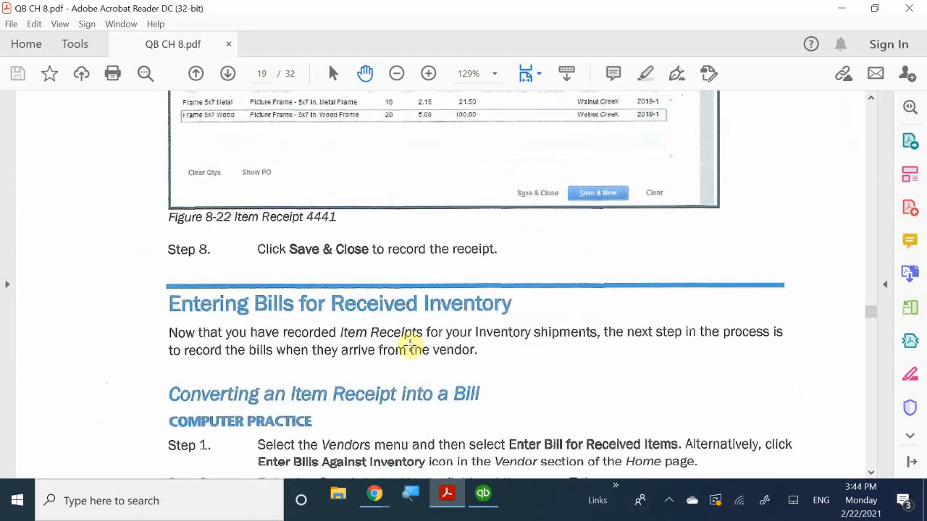
scroll(413, 354, "down", 15)
scroll(411, 359, "down", 15)
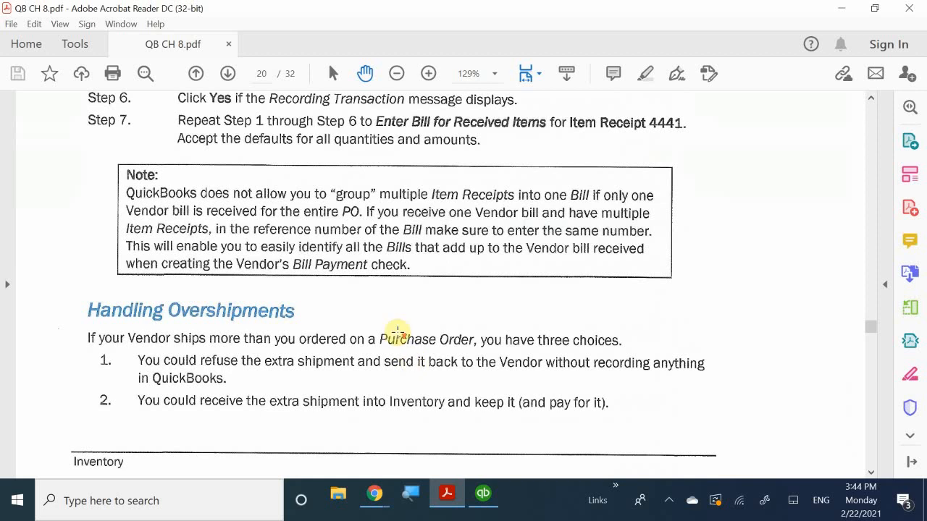
Review the steps for converting an Item Receipt into a Bill and the note on grouping multiple Item Receipts
scroll(398, 332, "up", 5)
scroll(397, 332, "up", 5)
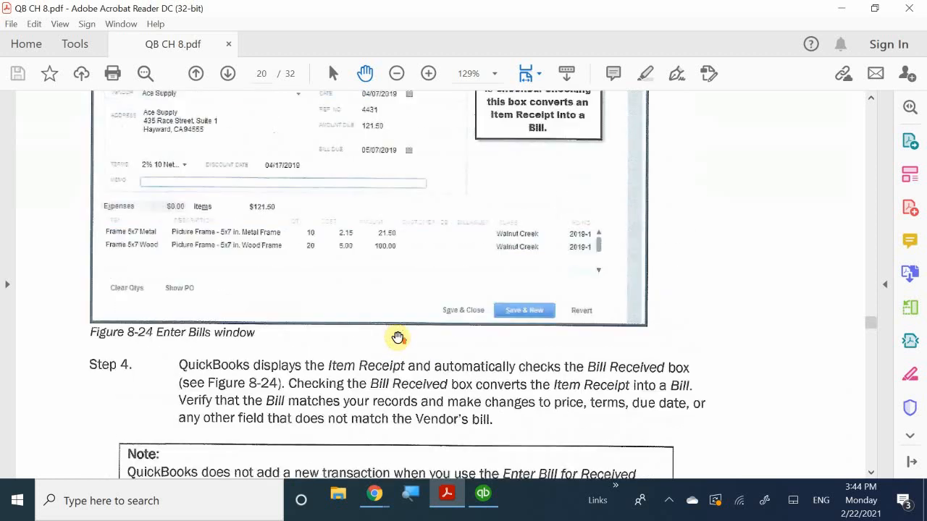
scroll(398, 338, "down", 9)
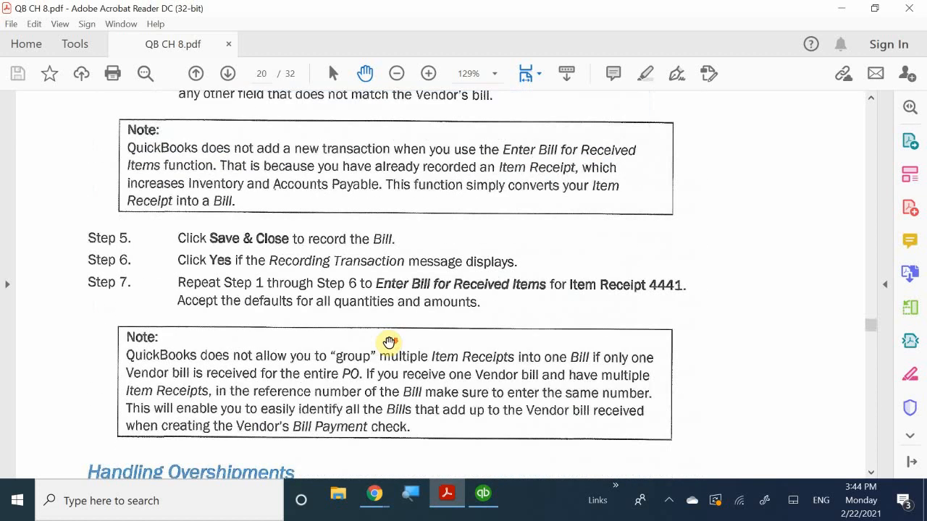
scroll(390, 342, "down", 5)
scroll(390, 343, "up", 1)
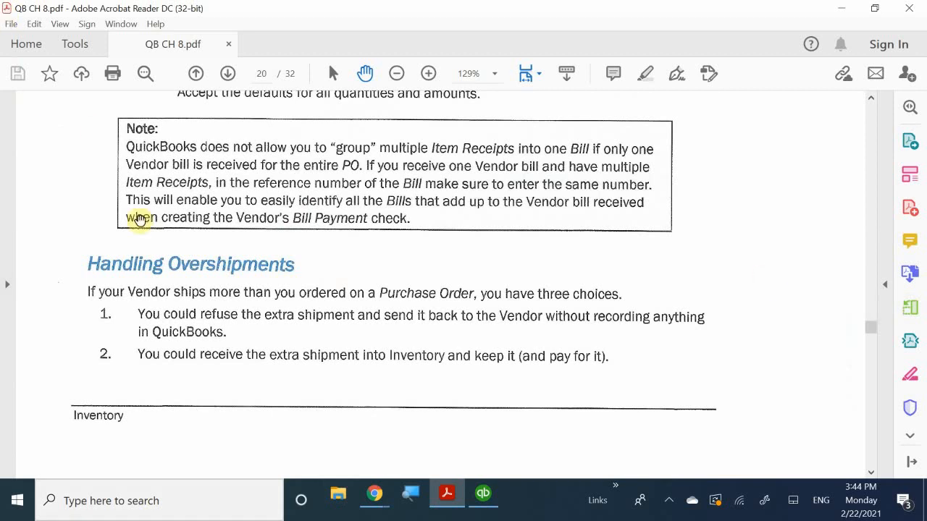
scroll(317, 373, "down", 1)
Read the Handling Overshipments guidance on keeping and paying for extra items or sending them back for a Bill Credit
scroll(317, 373, "down", 6)
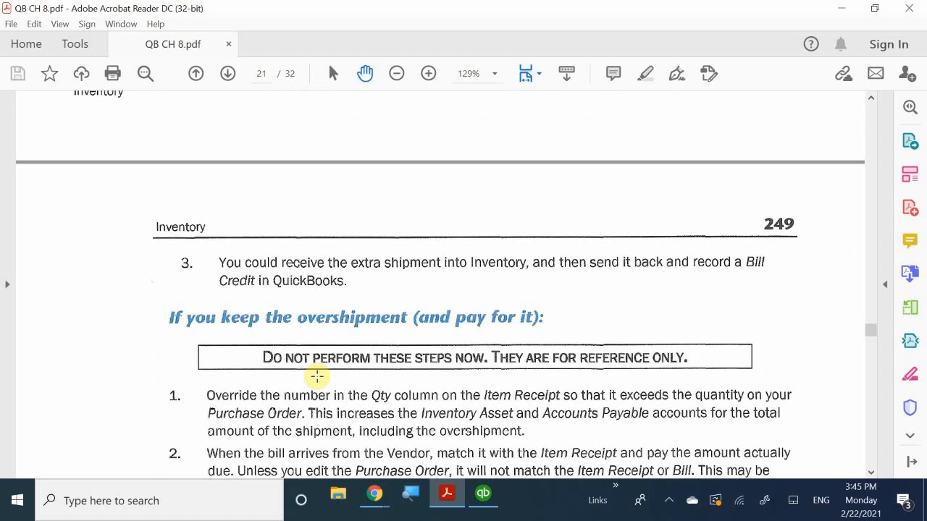
scroll(383, 396, "down", 5)
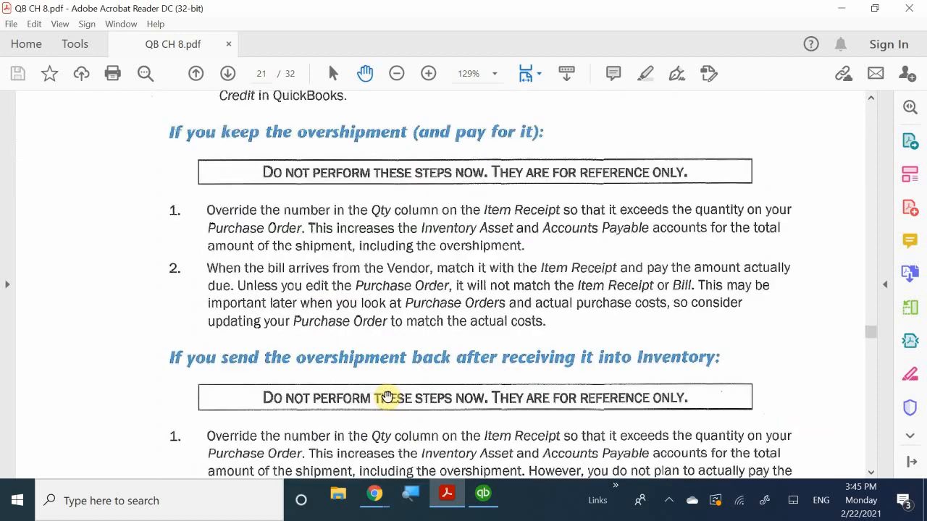
scroll(387, 397, "down", 4)
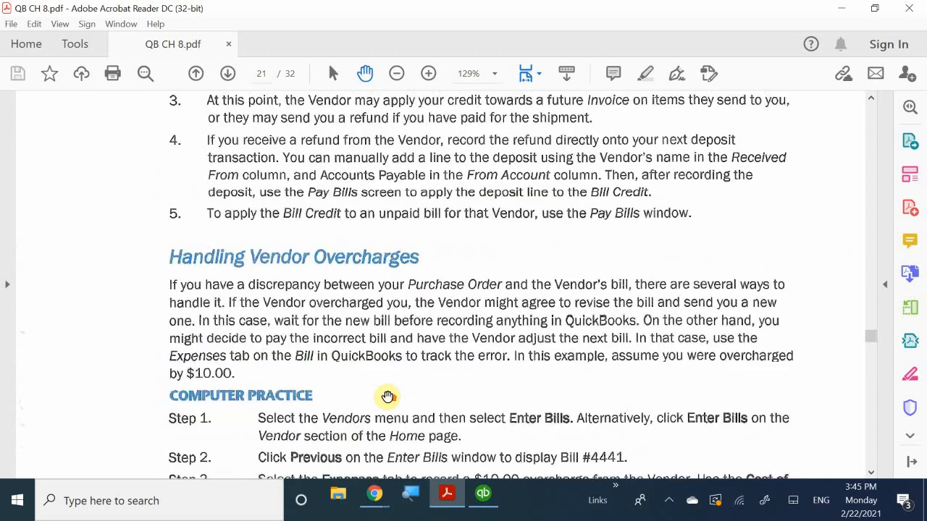
scroll(388, 395, "up", 3)
scroll(387, 396, "up", 7)
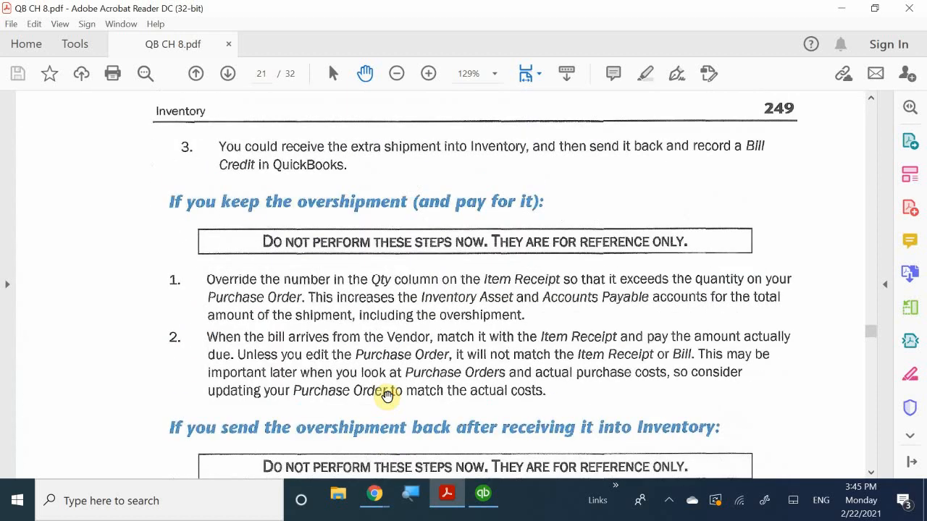
scroll(387, 397, "down", 4)
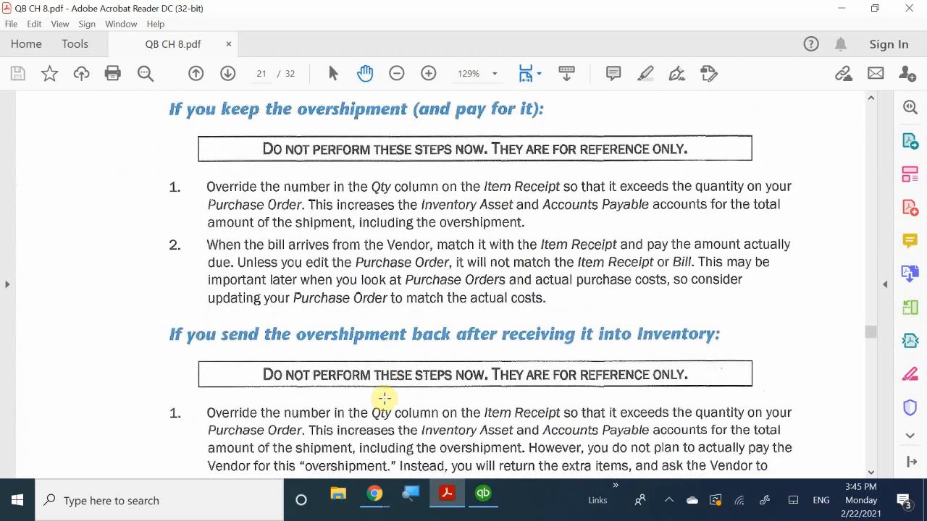
scroll(384, 399, "down", 3)
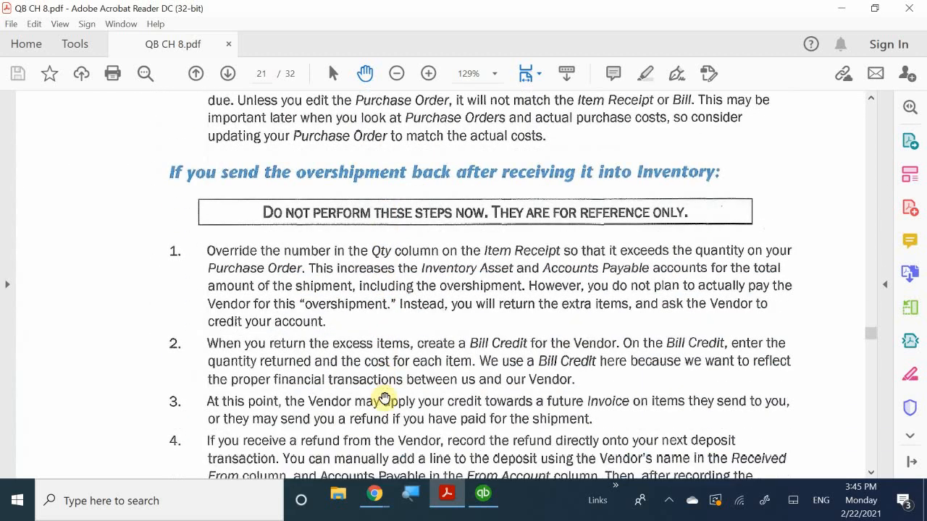
scroll(384, 396, "down", 3)
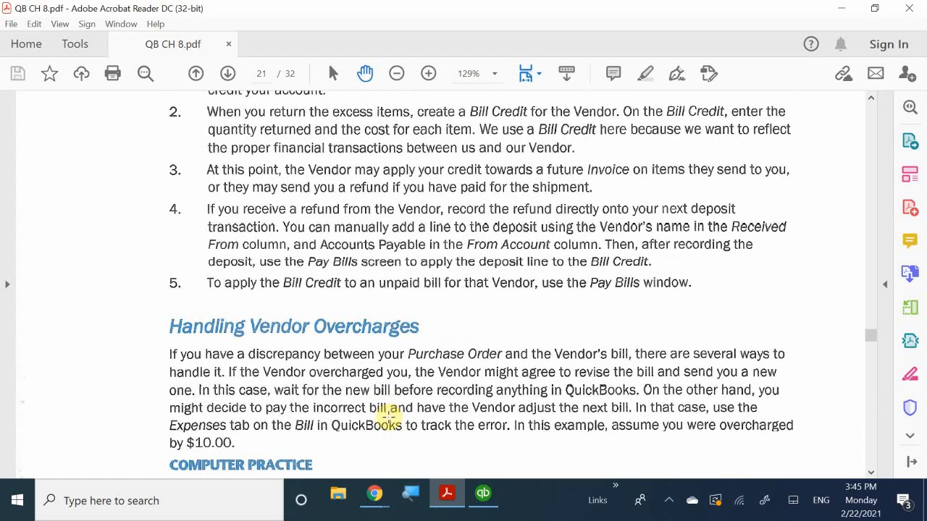
scroll(388, 416, "down", 1)
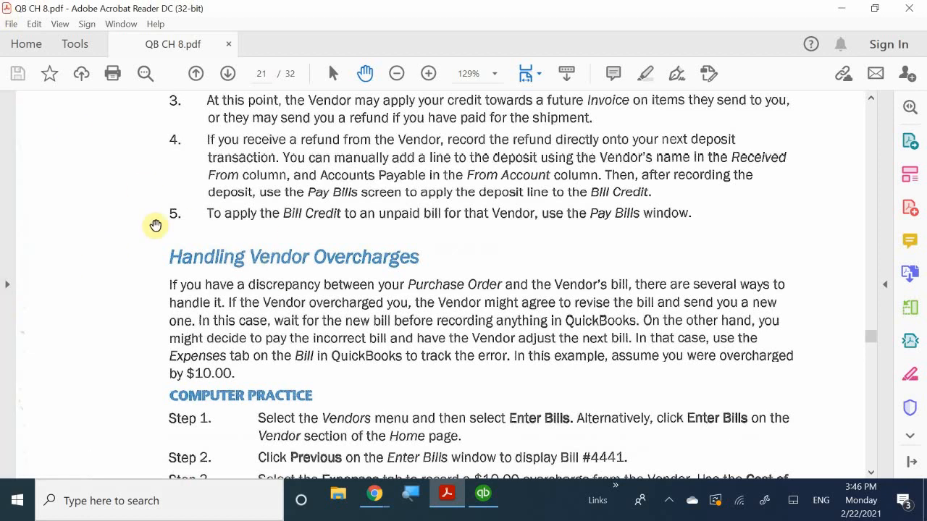
Look through the Handling Vendor Overcharges practice steps and the introduction to Adjusting Inventory
scroll(290, 279, "down", 10)
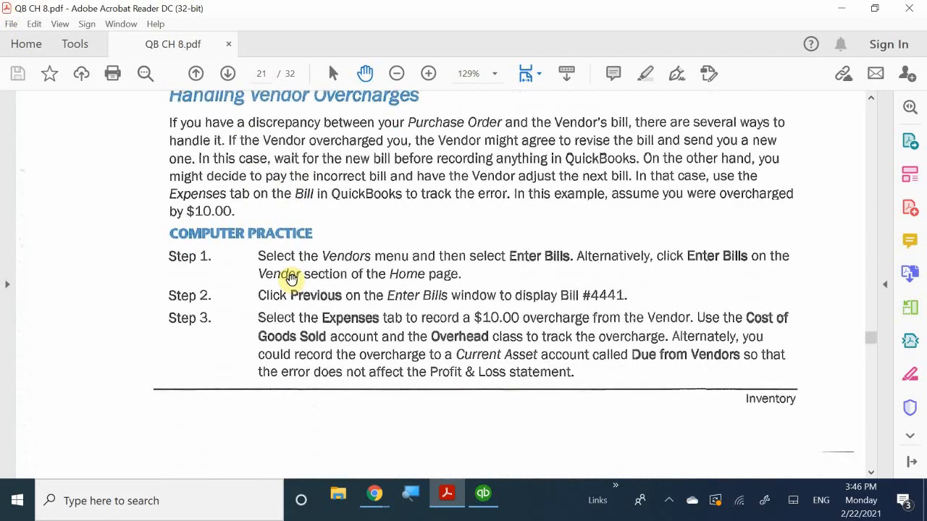
scroll(290, 281, "down", 12)
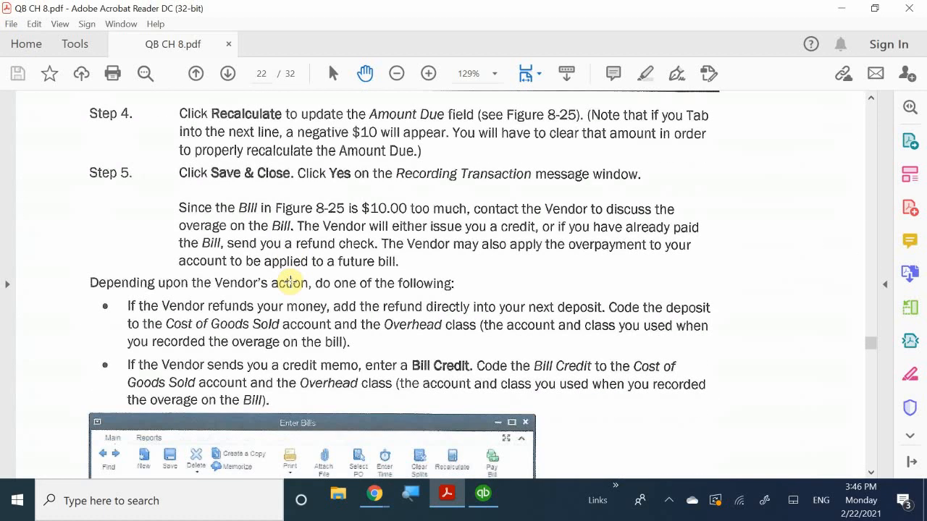
scroll(290, 281, "down", 12)
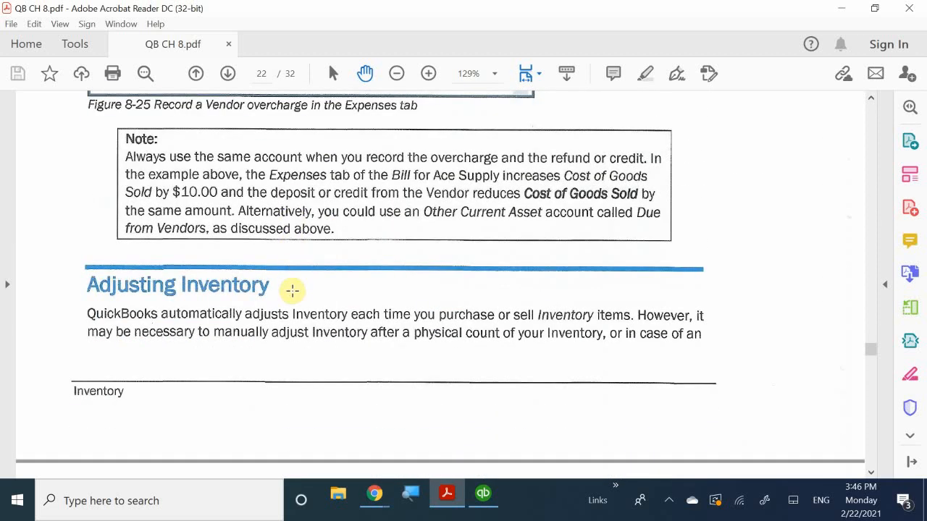
scroll(293, 290, "down", 10)
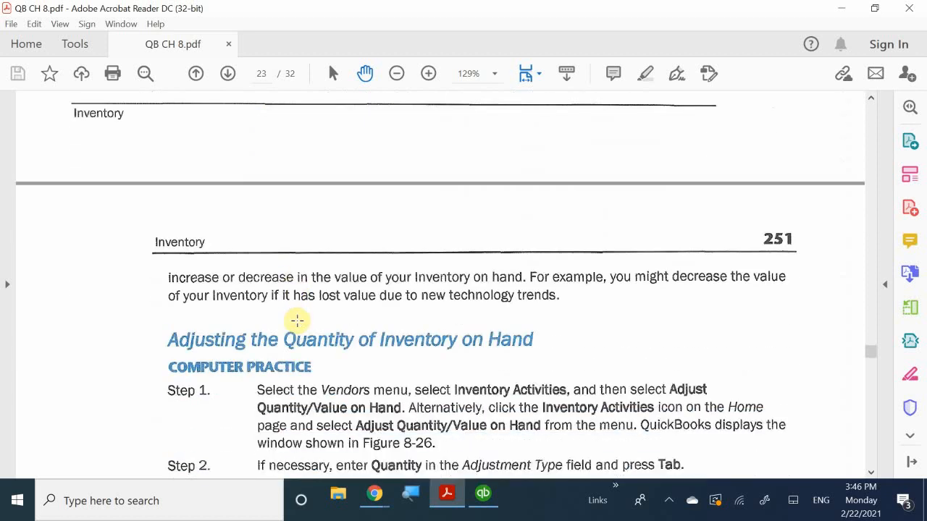
scroll(297, 323, "up", 4)
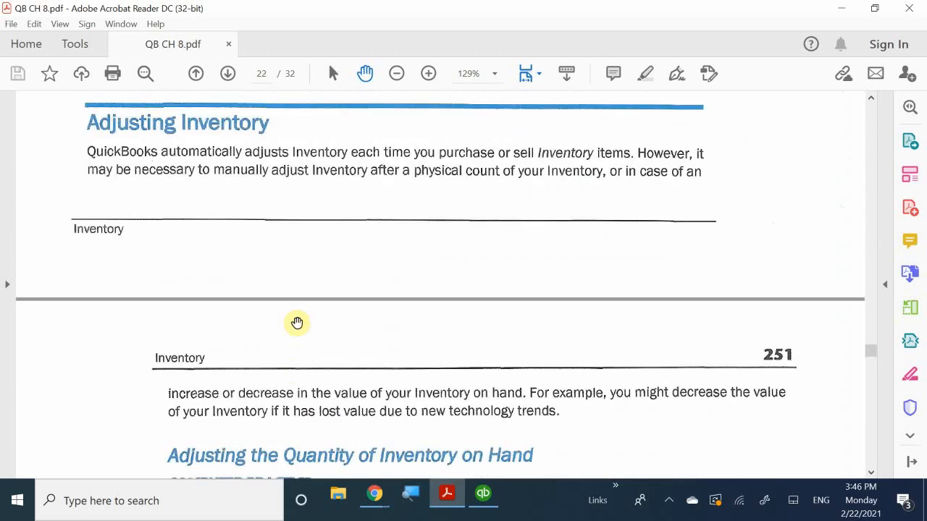
scroll(297, 326, "up", 3)
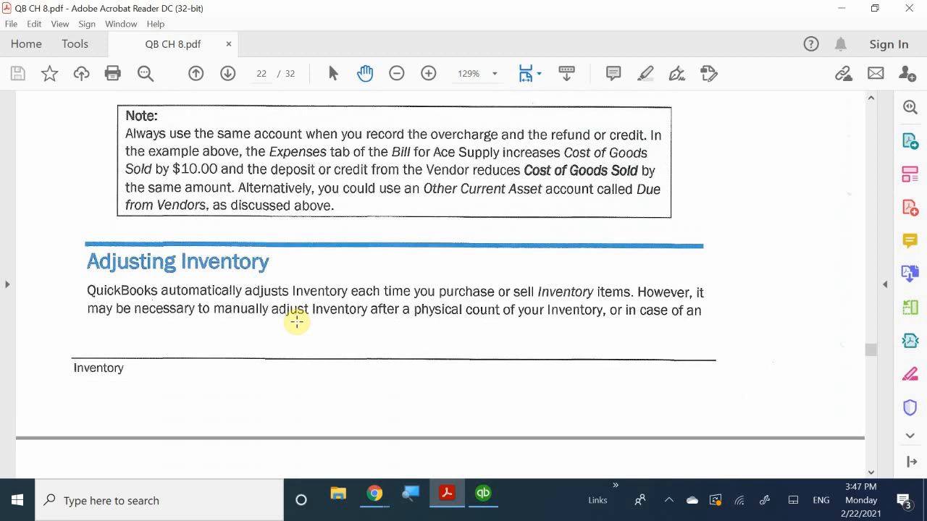
Read the Adjusting Inventory introduction and the practice steps for Adjusting the Quantity of Inventory on Hand
scroll(296, 323, "down", 4)
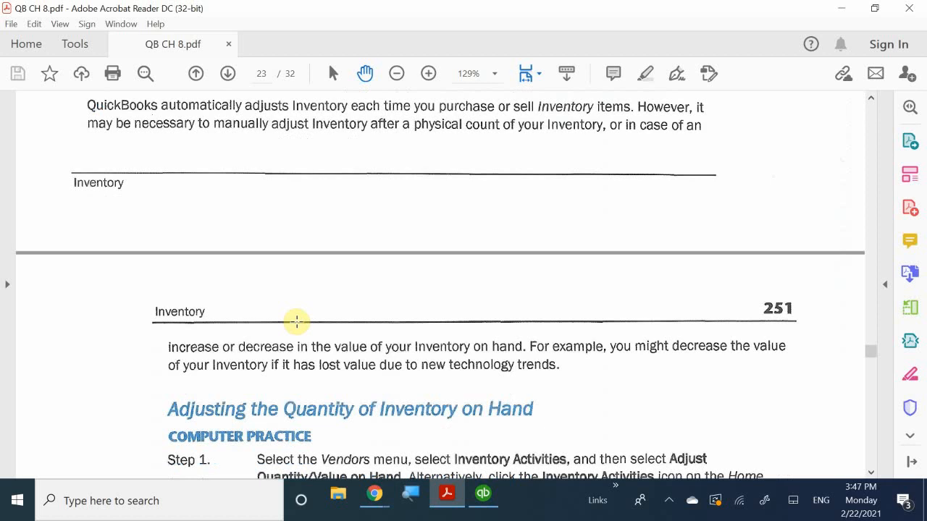
scroll(297, 323, "up", 1)
scroll(298, 323, "up", 1)
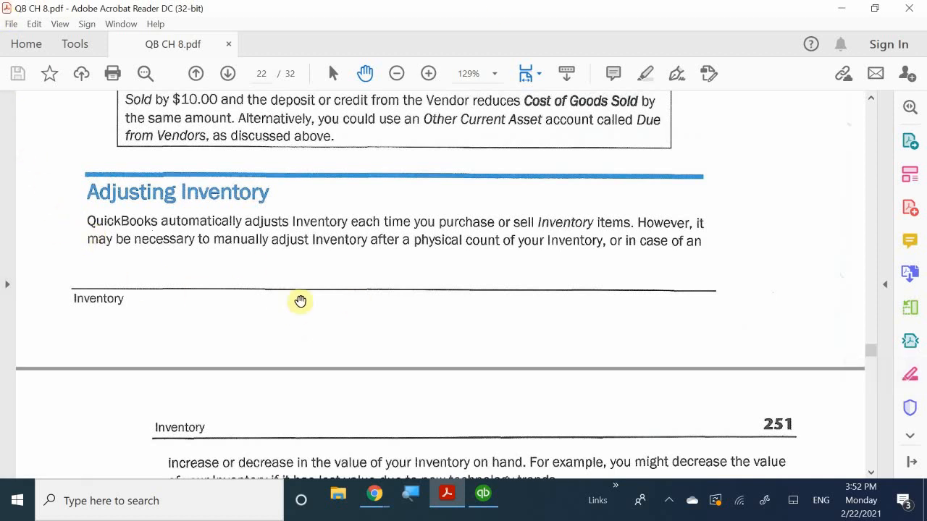
scroll(300, 302, "down", 2)
scroll(300, 301, "down", 7)
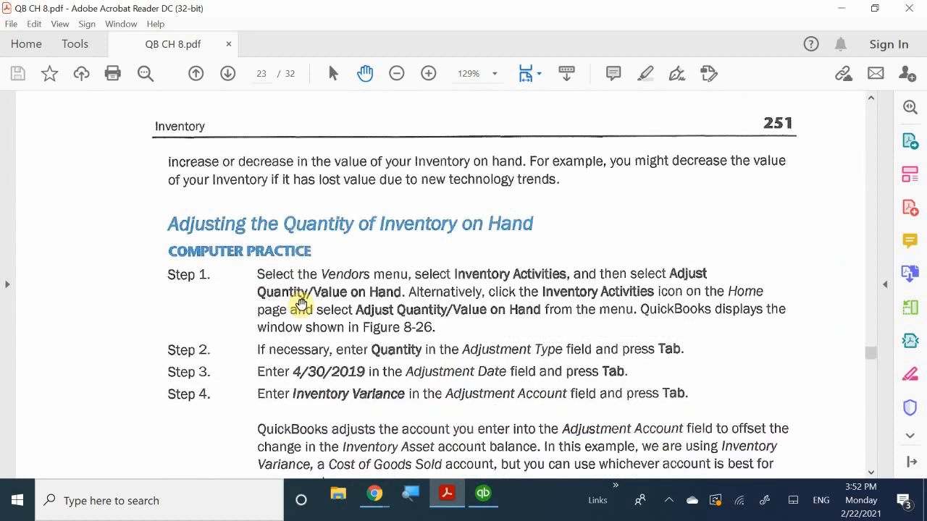
scroll(302, 304, "down", 1)
scroll(304, 300, "up", 2)
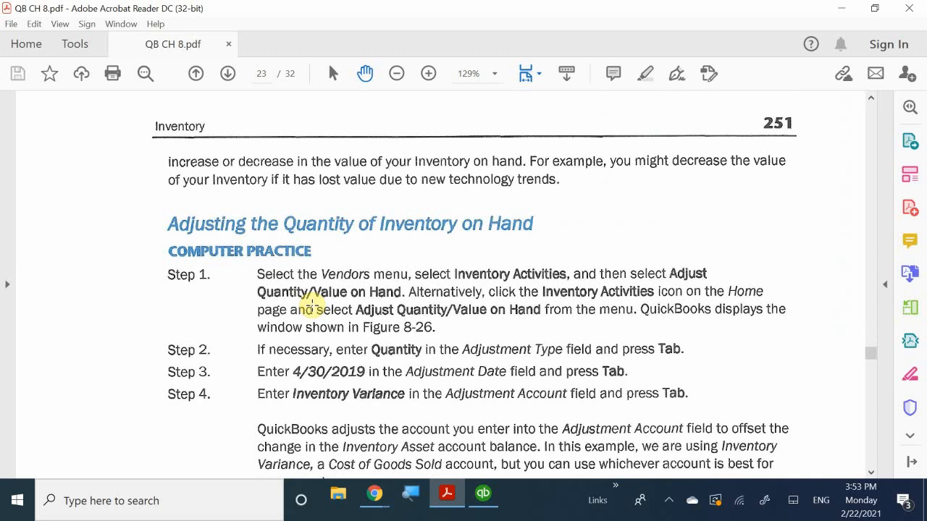
scroll(312, 307, "up", 2)
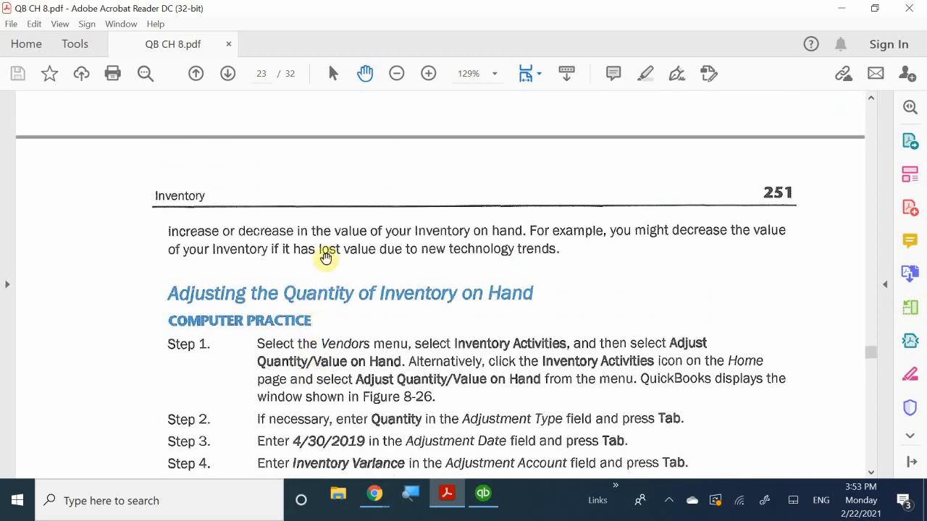
scroll(261, 334, "up", 2)
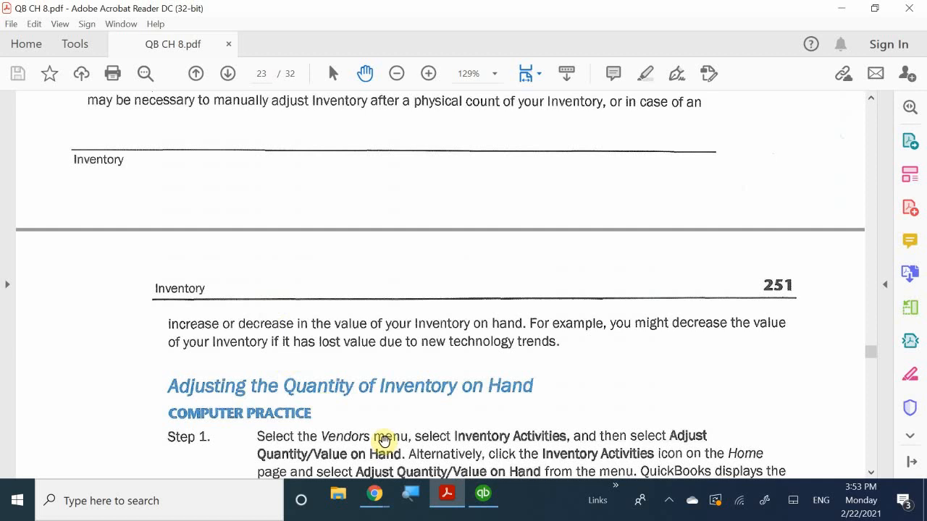
Switch to QuickBooks Desktop with the Academy Photography Inventory Chapter company file
left_click(488, 499)
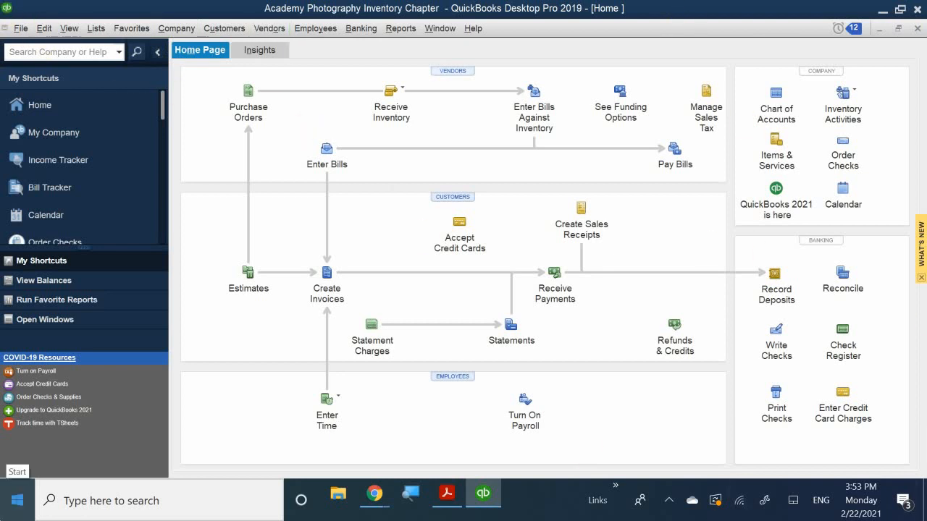
left_click(400, 28)
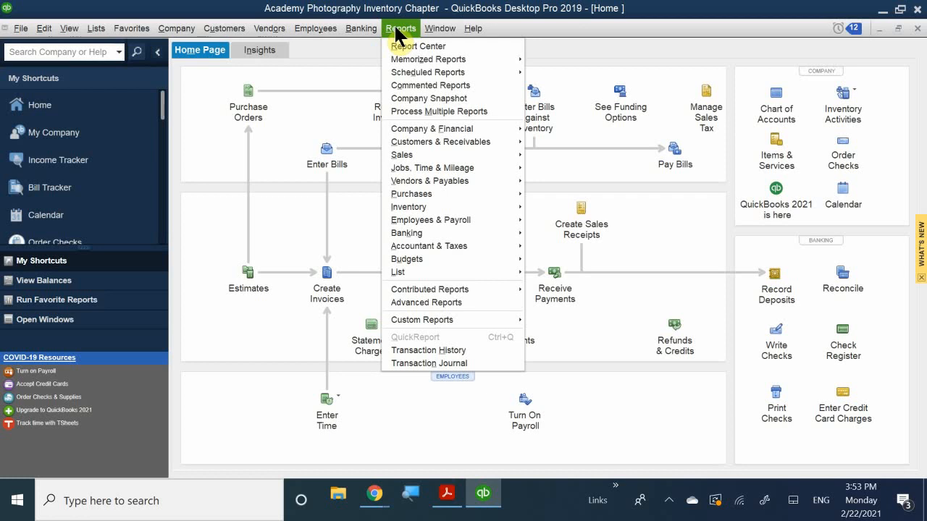
left_click(430, 33)
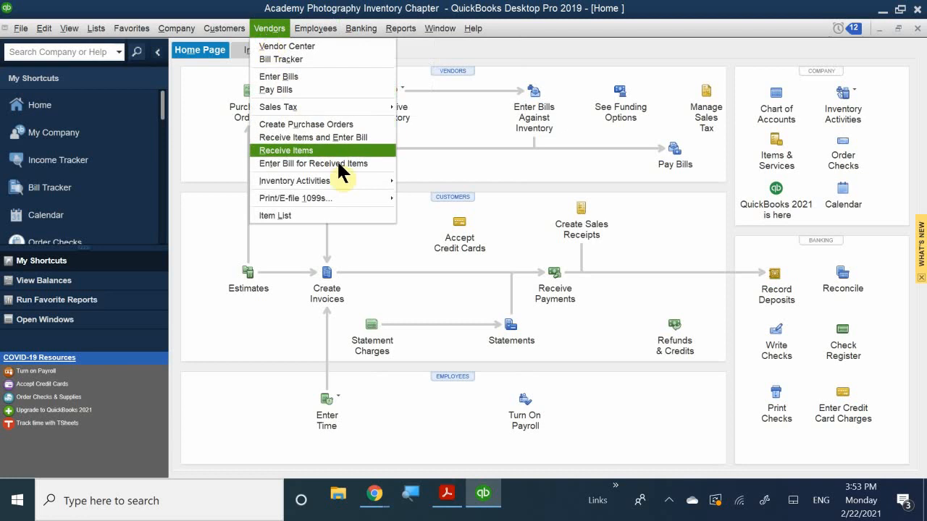
mouse_move(336, 182)
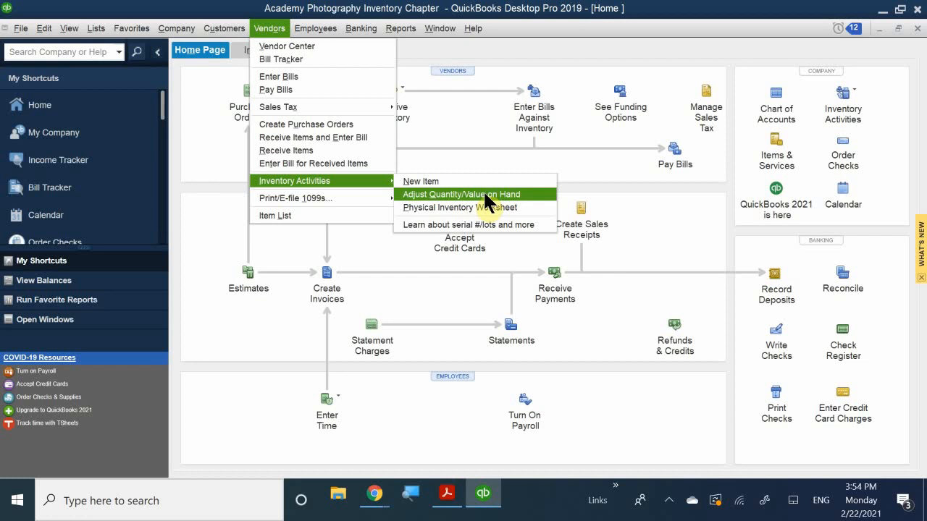
left_click(803, 8)
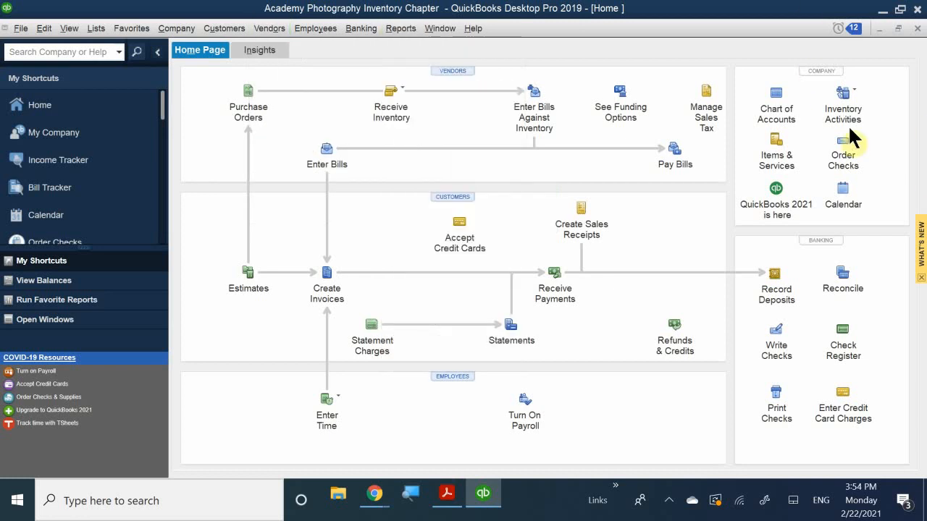
Start an Adjust Quantity/Value on Hand transaction with adjustment type Quantity and date 02/28/2019
left_click(862, 90)
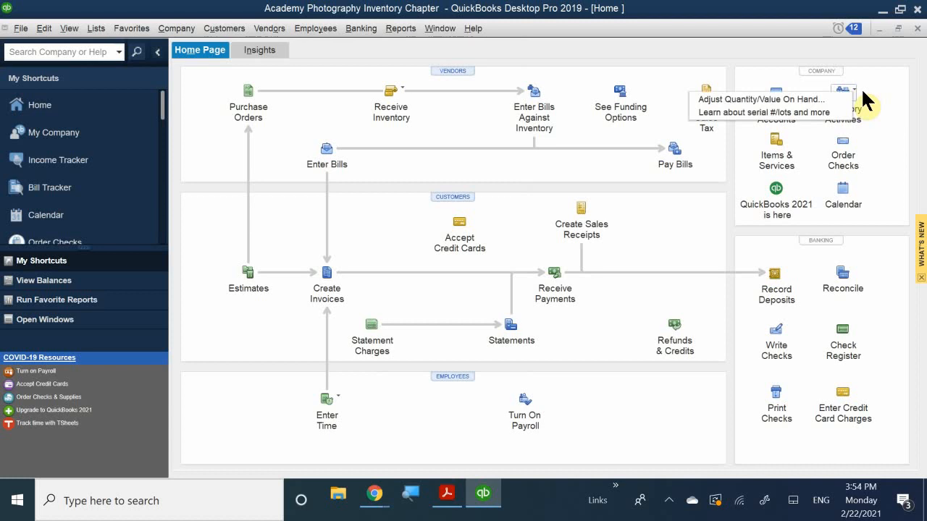
left_click(756, 97)
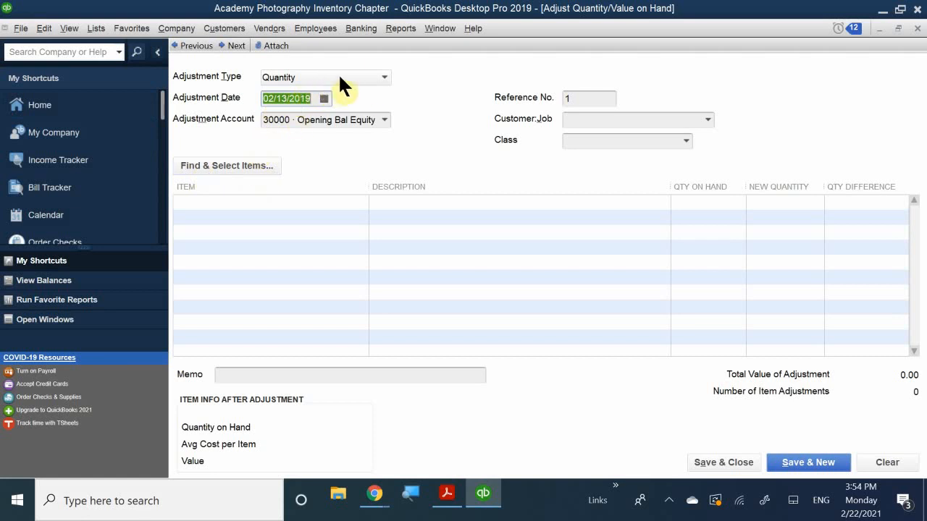
left_click(383, 75)
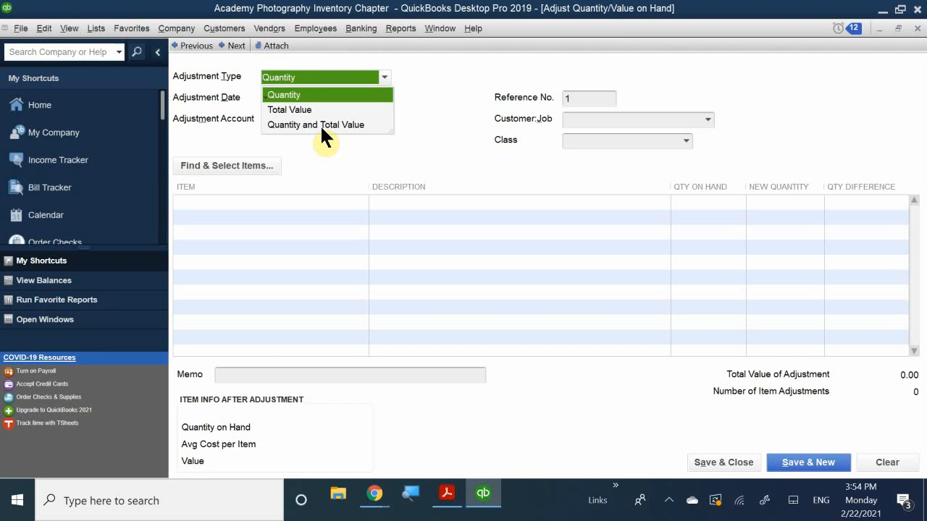
left_click(323, 95)
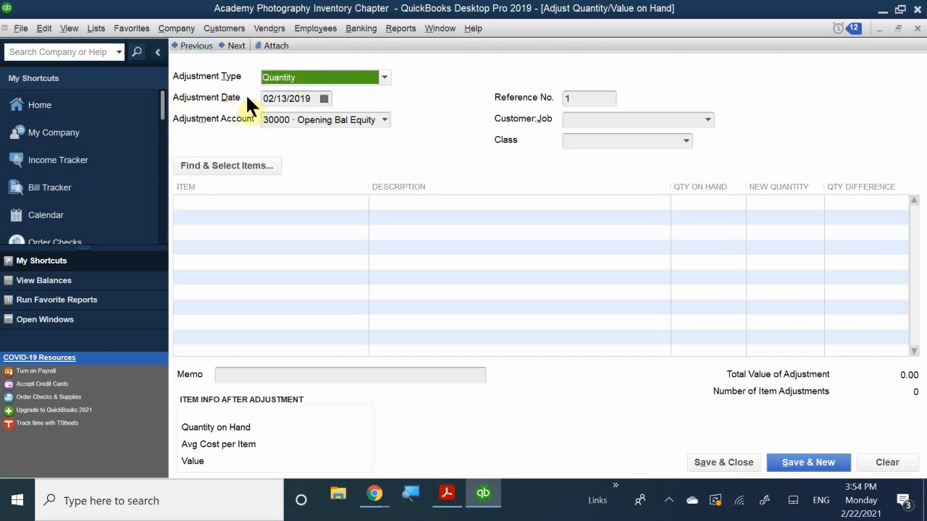
left_click(324, 99)
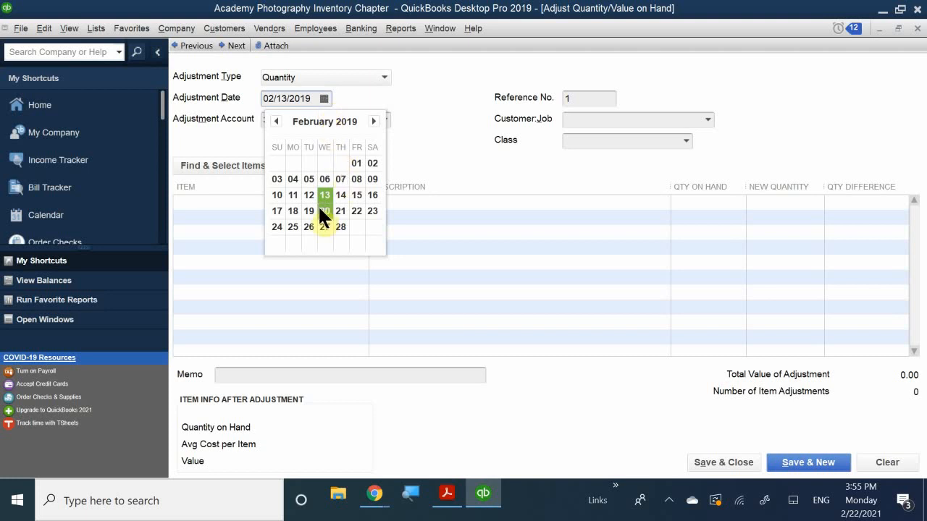
left_click(339, 226)
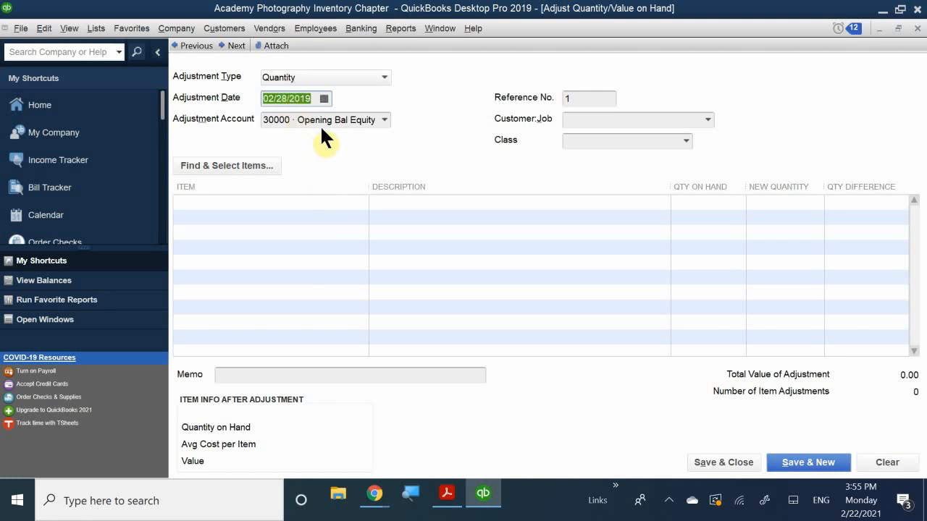
Set the adjustment account to 54000 · Inventory Variance and accept its use as the offset account
left_click(364, 123)
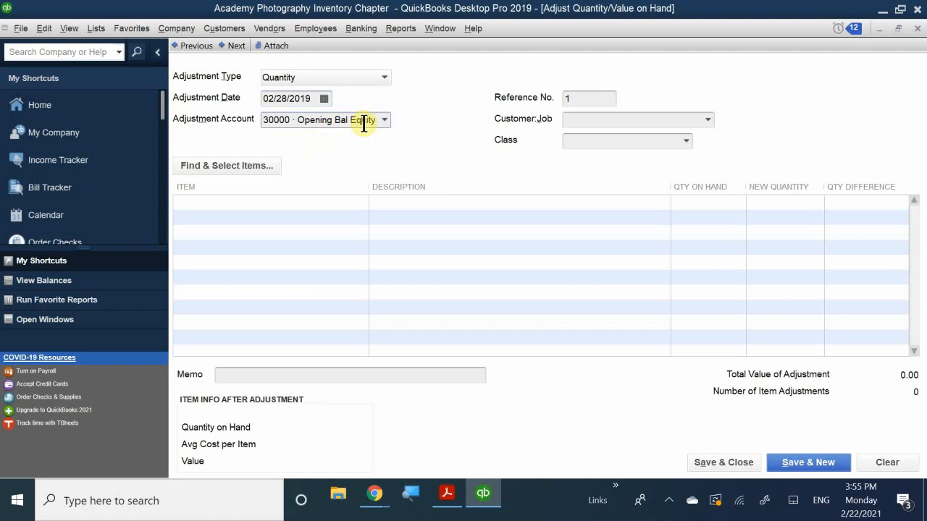
left_click_drag(373, 124, 259, 119)
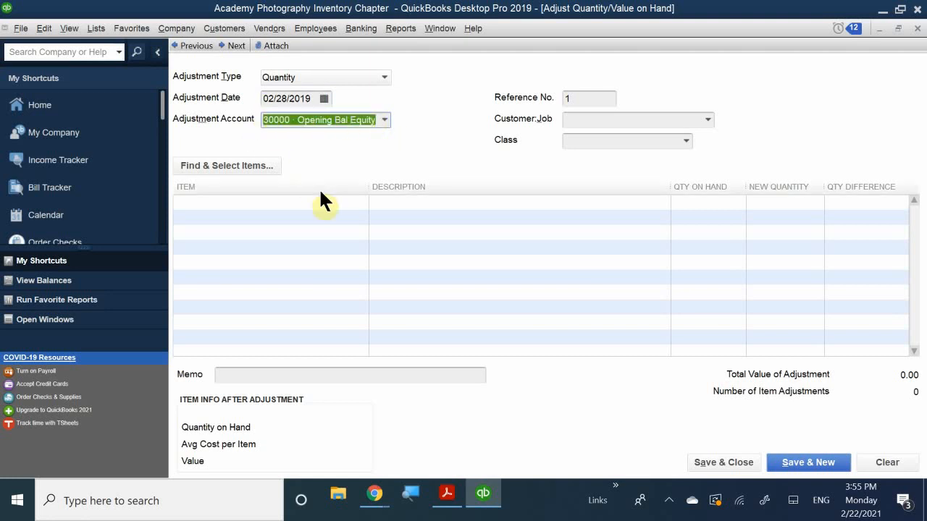
key("BackSpace")
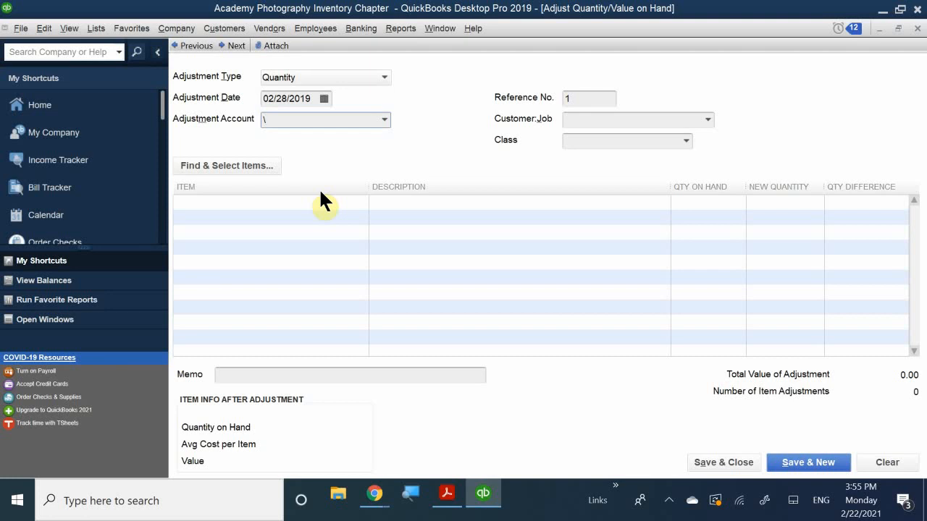
key("BackSpace")
type("Inventory Variance")
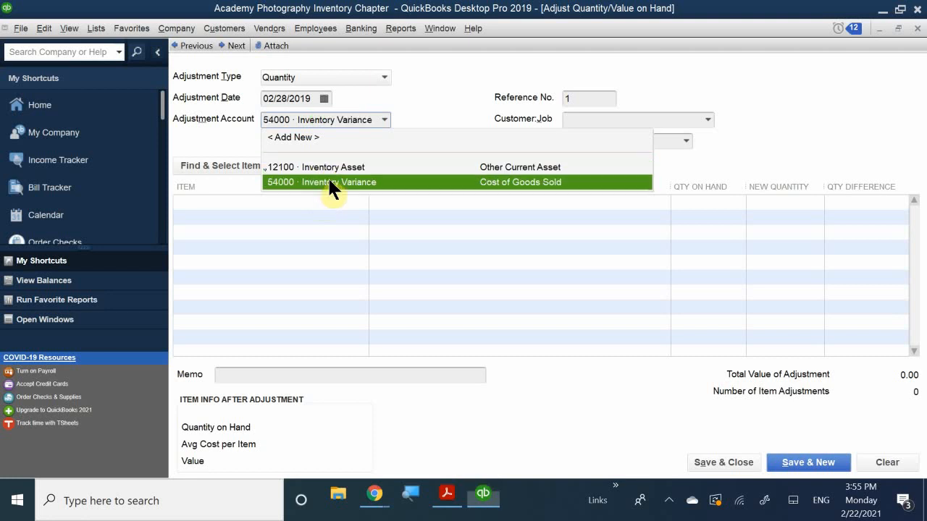
left_click(328, 181)
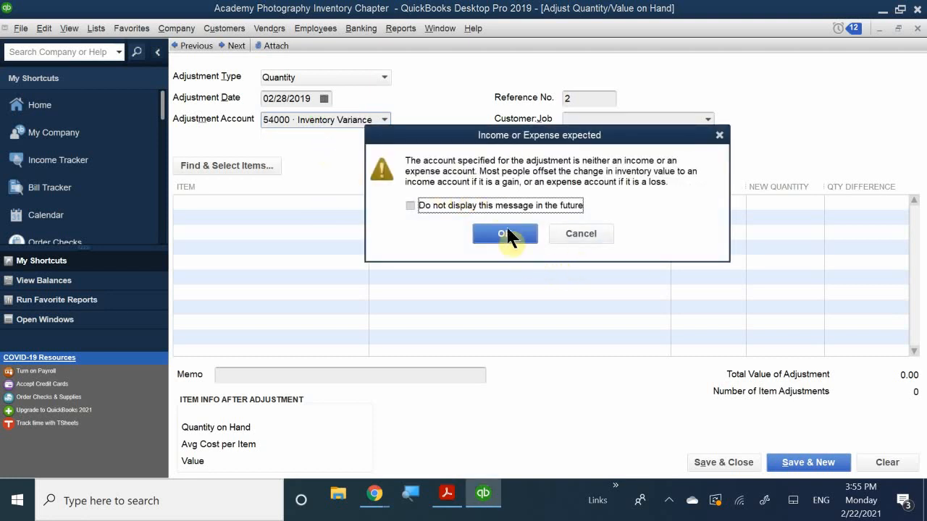
left_click(451, 202)
left_click(480, 230)
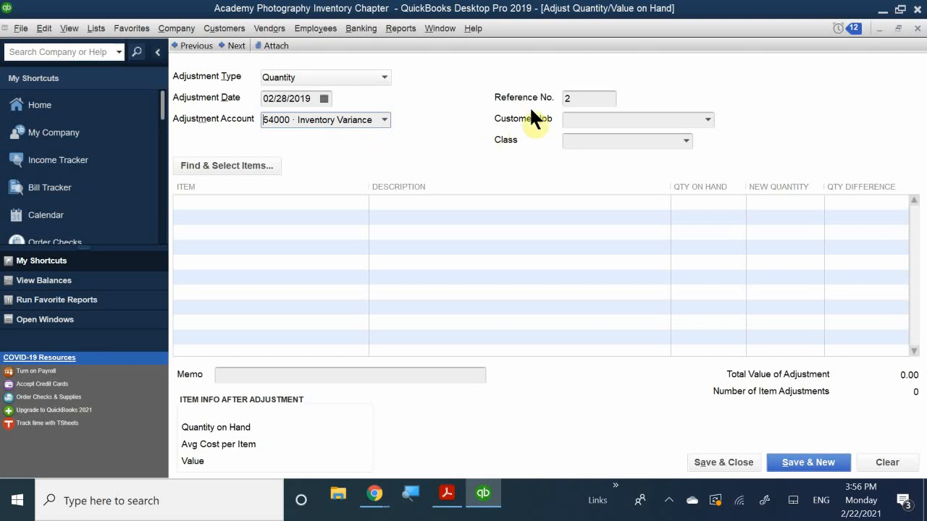
Set the adjustment's reference number to INV-1 and assign the Overhead class
left_click(577, 97)
type("in")
key("BackSpace")
key("BackSpace")
type("INV-")
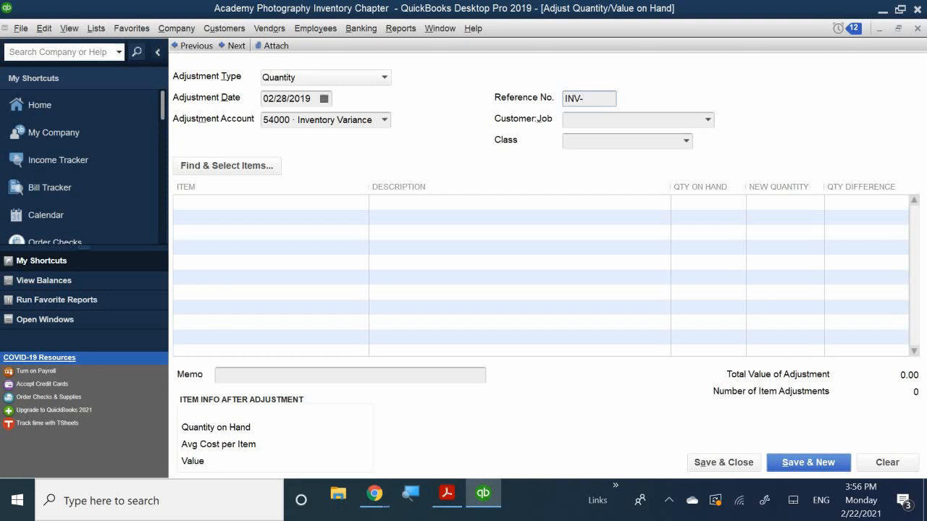
type("1")
left_click(577, 140)
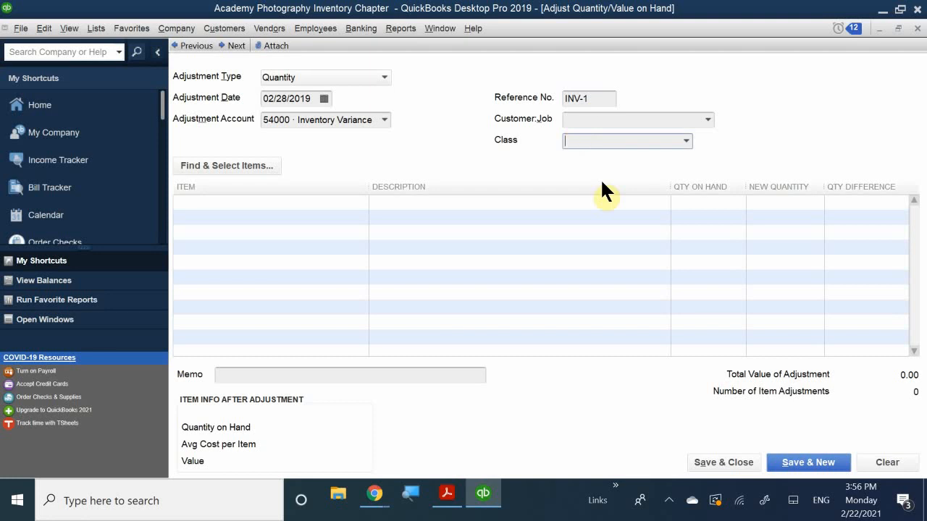
type("Overhead")
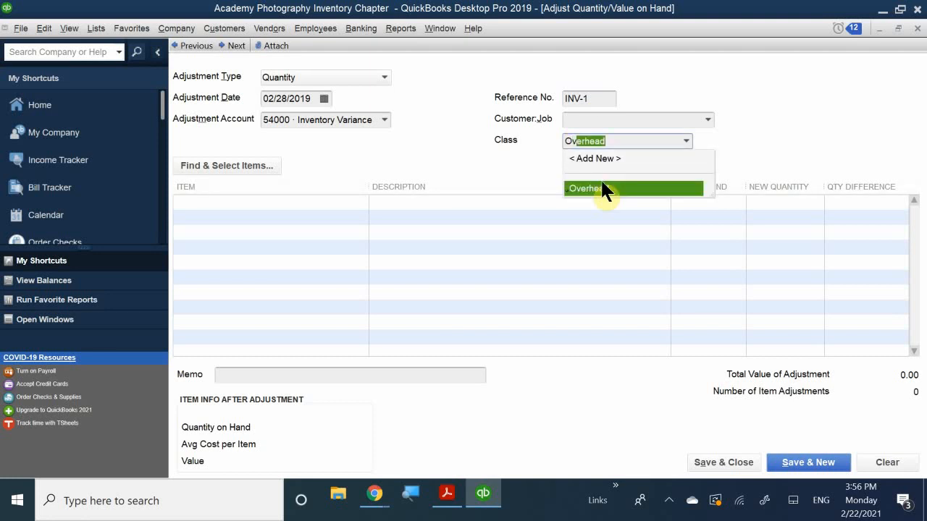
left_click(603, 188)
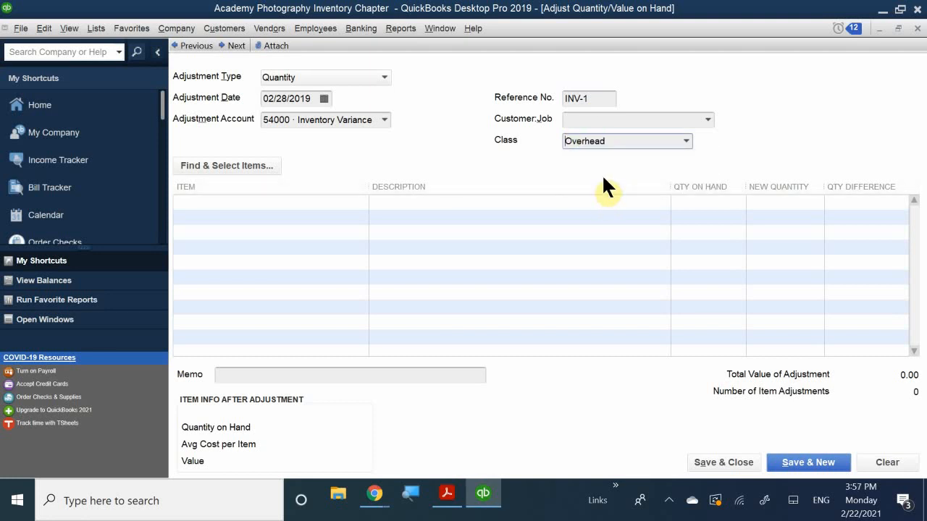
Add the item Frame 5x7 Metal to the adjustment with a new quantity of 38
left_click(197, 202)
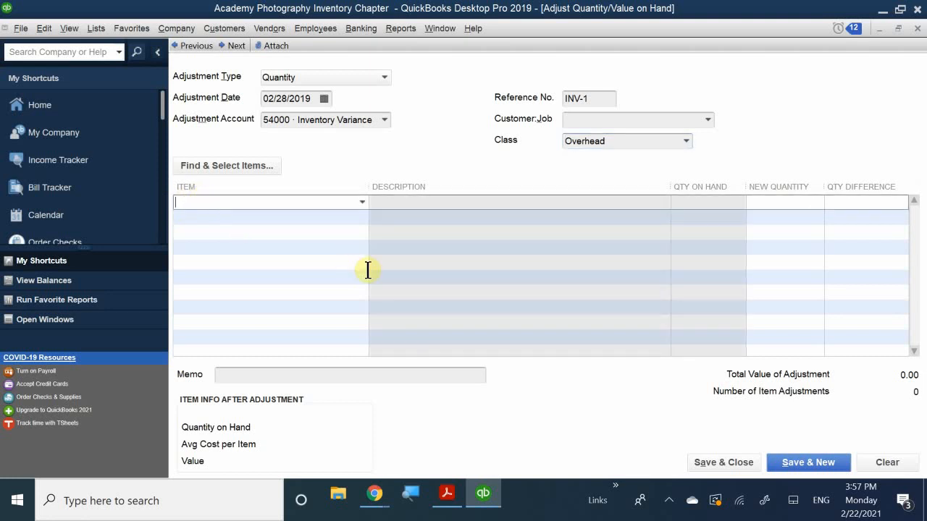
type("5x7 Metal")
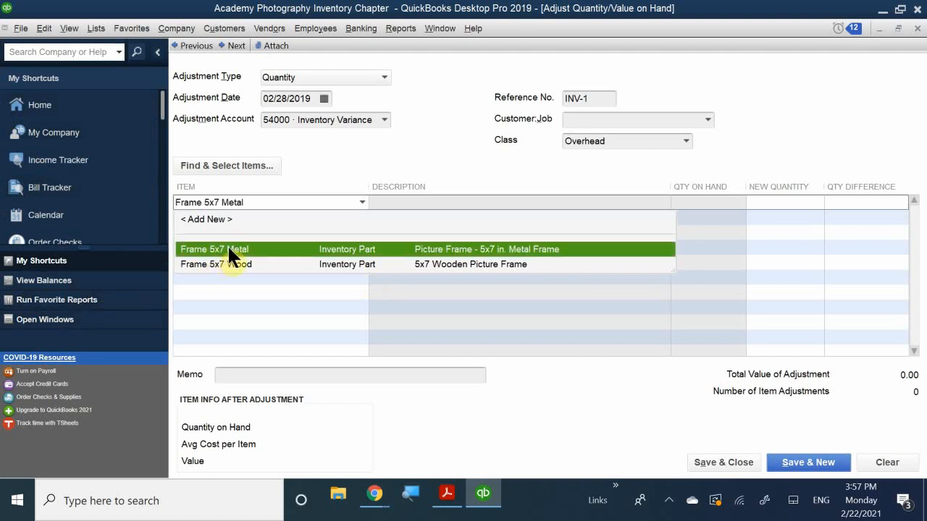
left_click(228, 246)
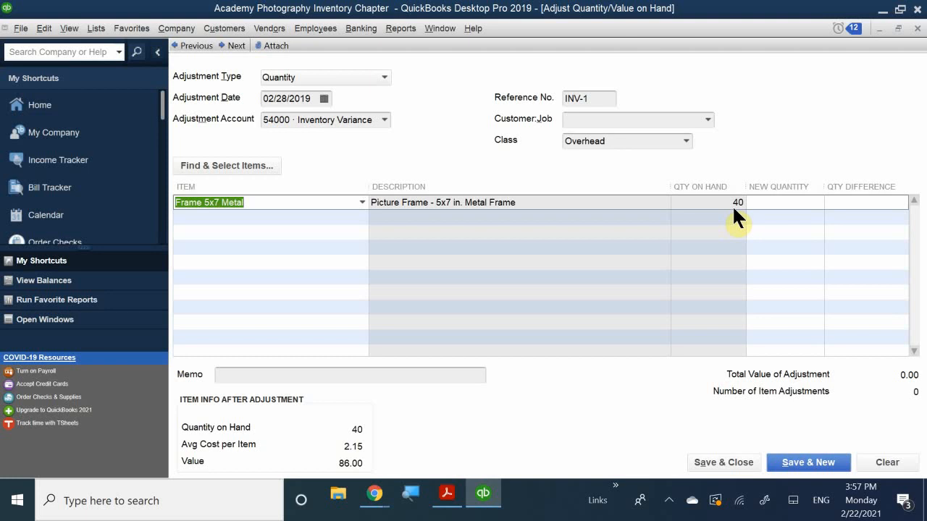
left_click(793, 205)
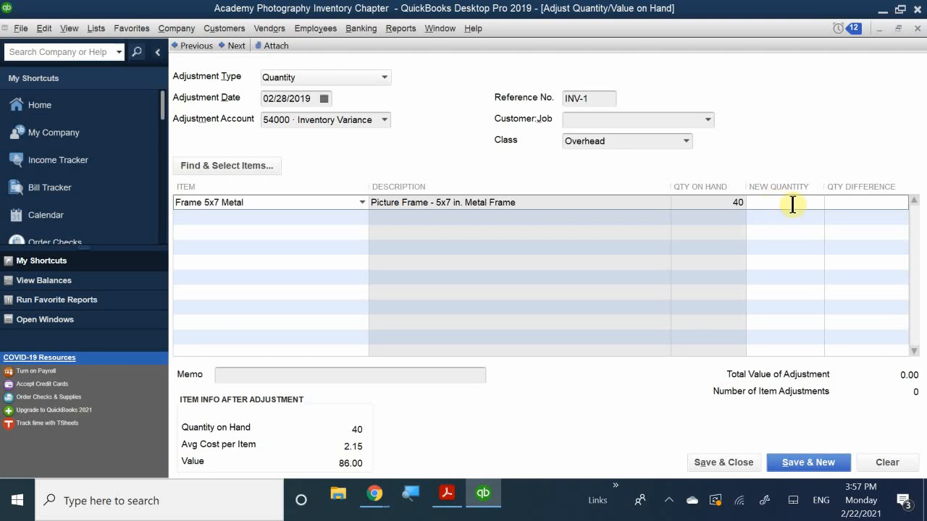
type("38")
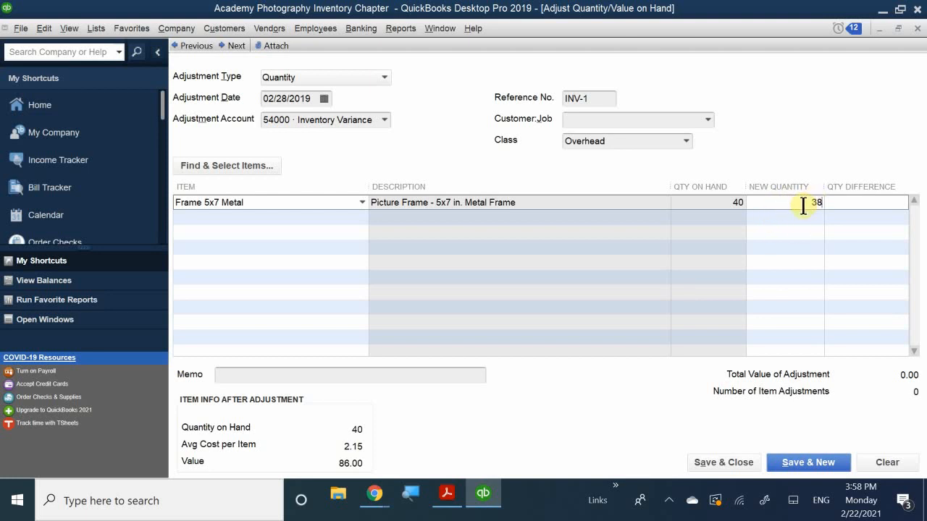
left_click(792, 242)
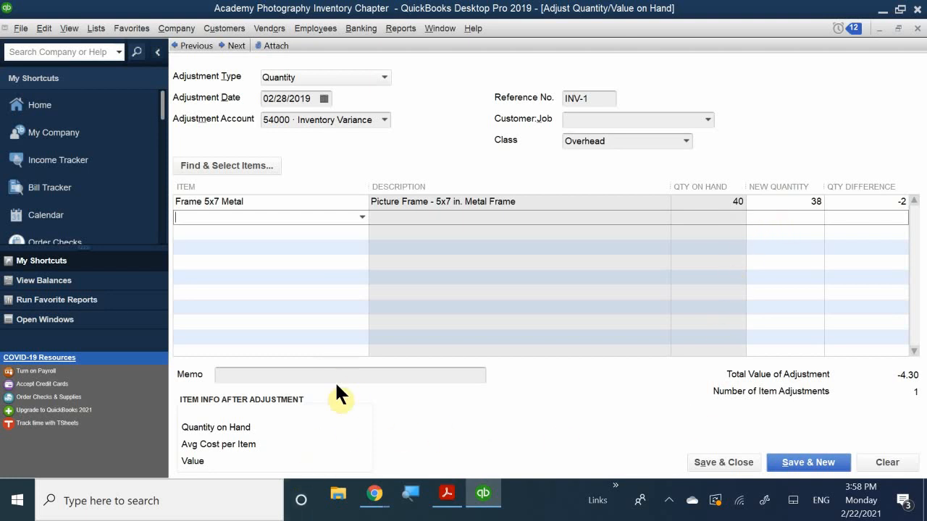
Enter the memo "Physical Inventory Count" on the Frame 5x7 Metal adjustment, then save and close it
left_click(239, 372)
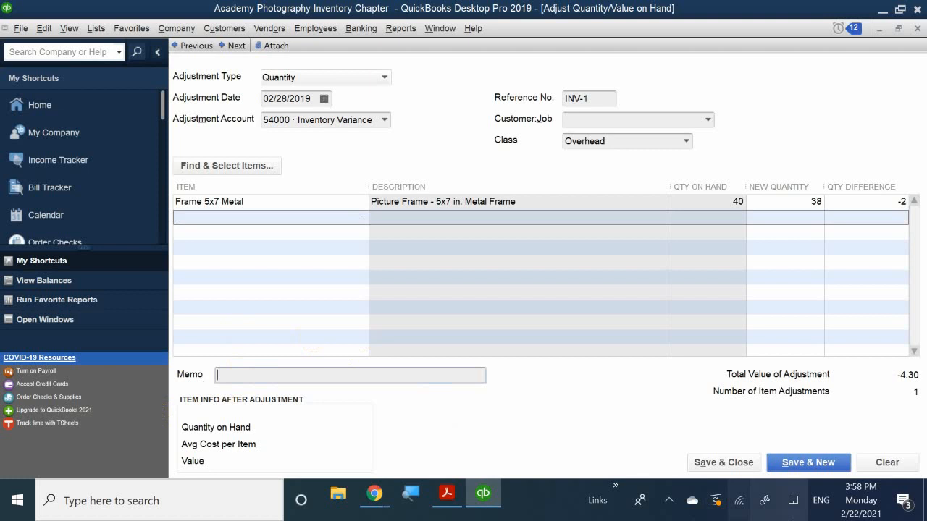
type("P")
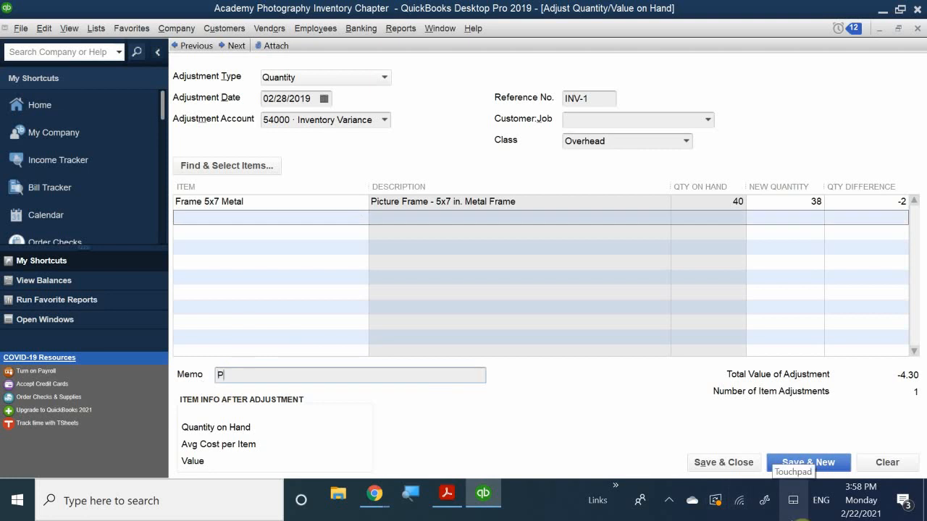
type("hysical Inventor")
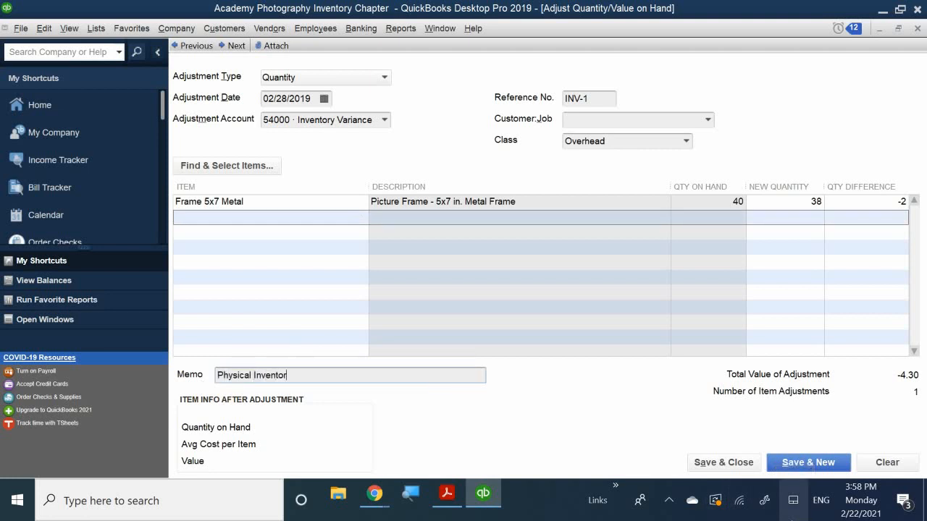
type("y Count")
type("ib")
key("BackSpace")
key("BackSpace")
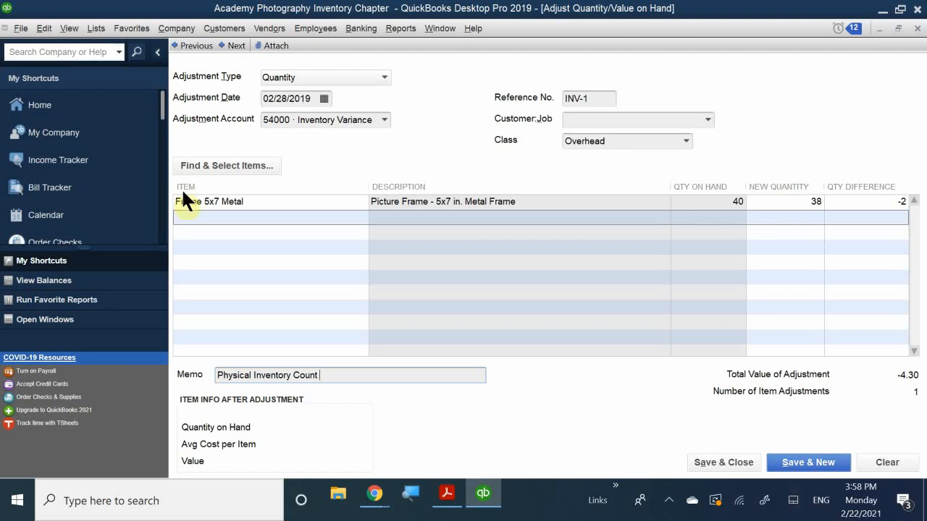
left_click(720, 462)
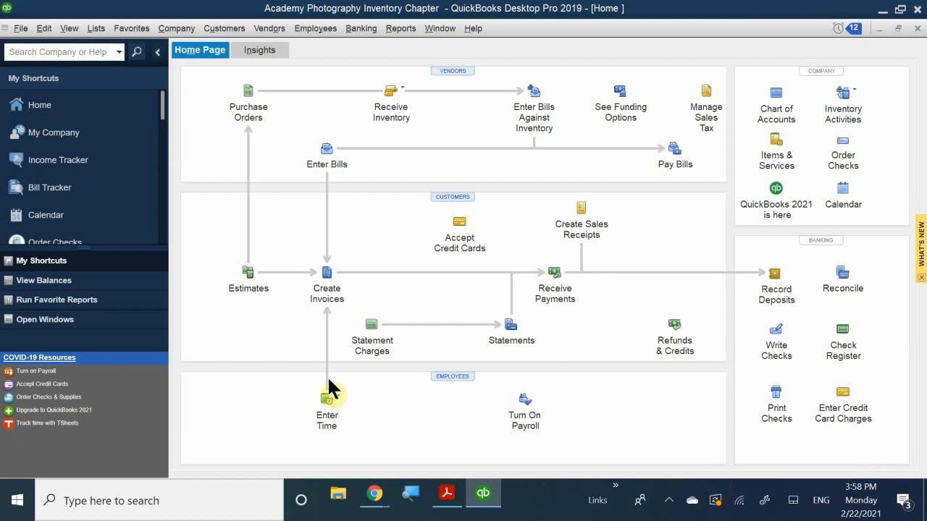
Start another Adjust Quantity/Value on Hand transaction and assign it the Overhead class
left_click(856, 89)
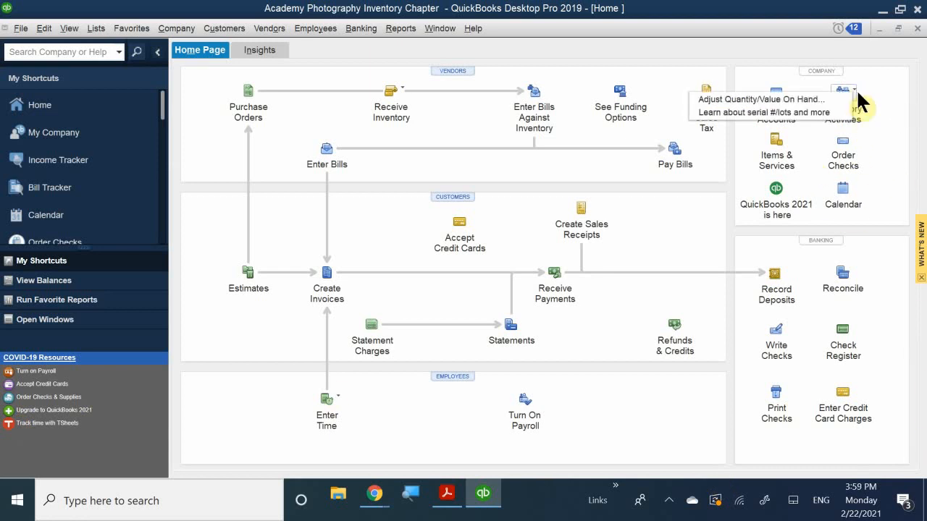
left_click(804, 98)
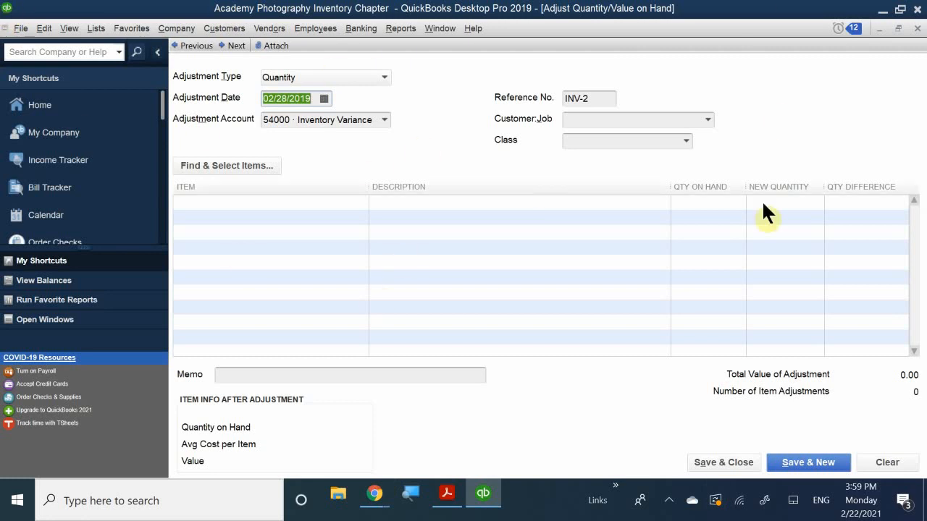
left_click(588, 142)
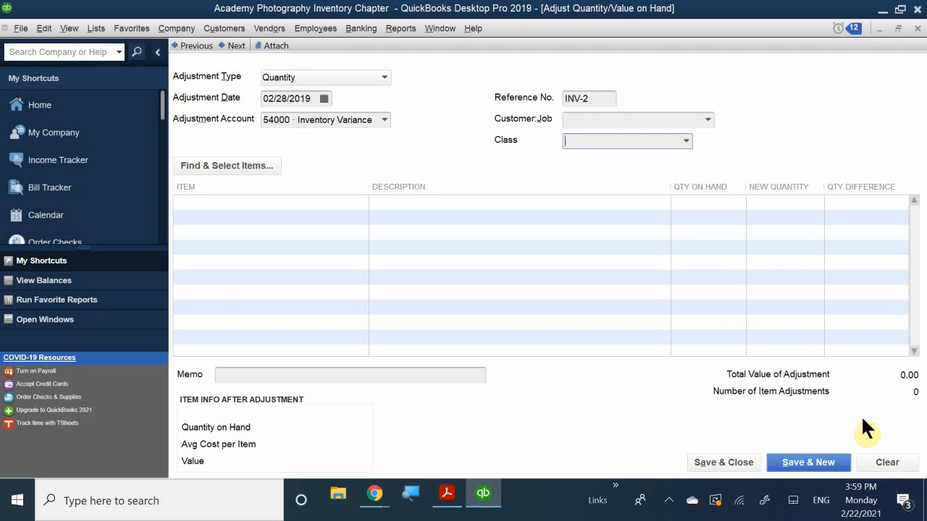
type("Overhead")
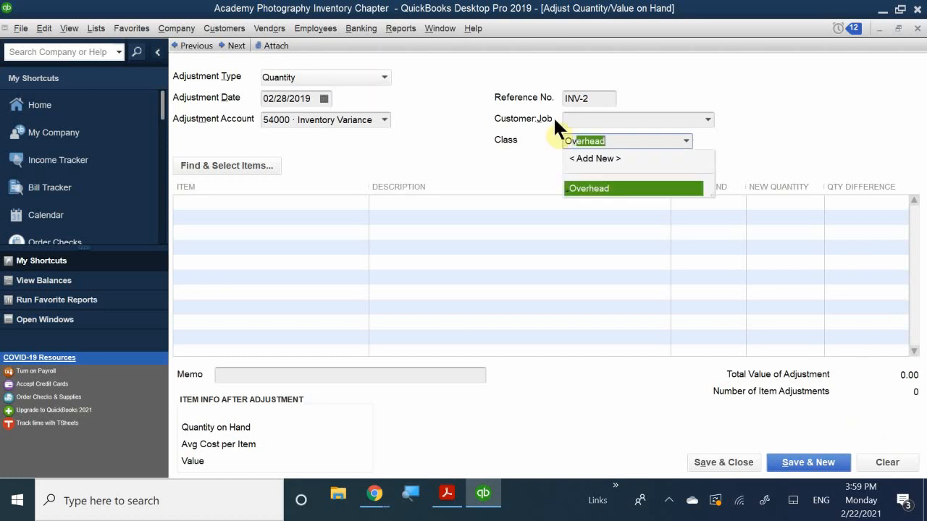
left_click(656, 188)
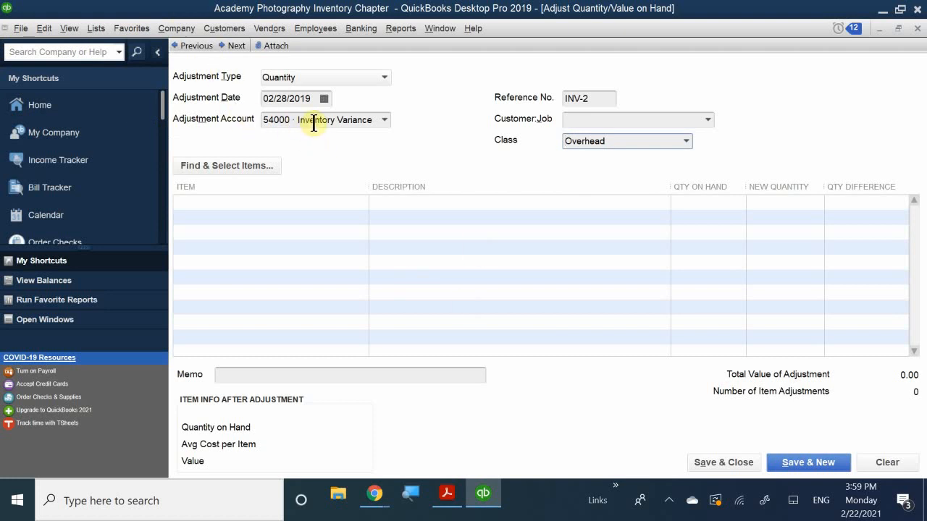
Add the item Frame 5x7 Wood to the adjustment and set the adjustment type to Total Value
left_click(226, 202)
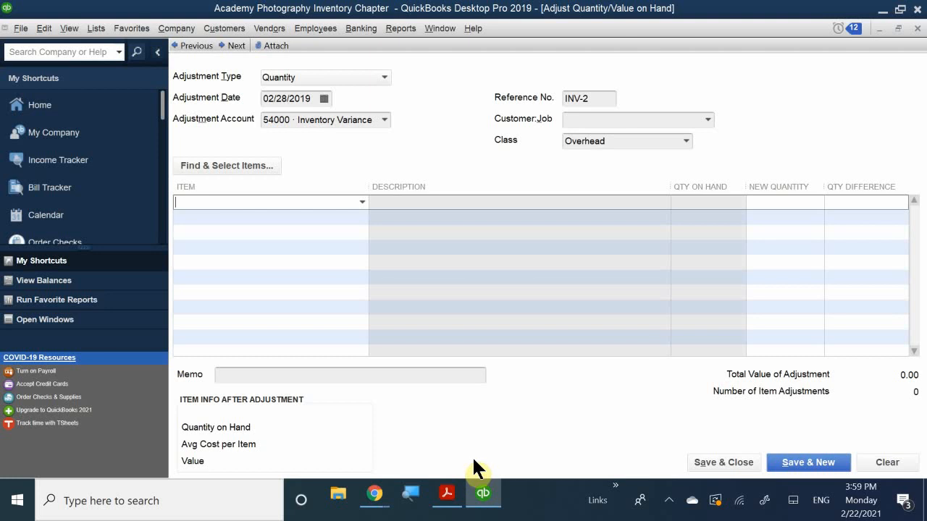
type("5")
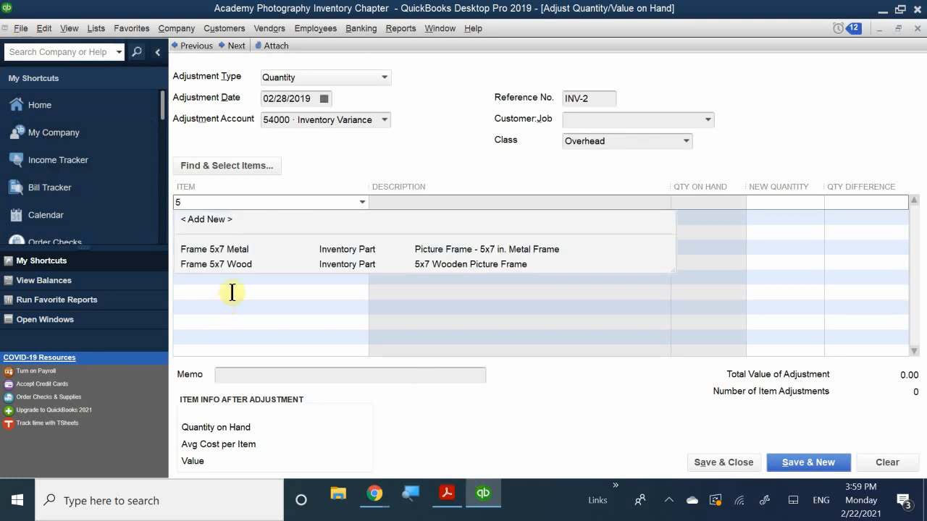
left_click(249, 264)
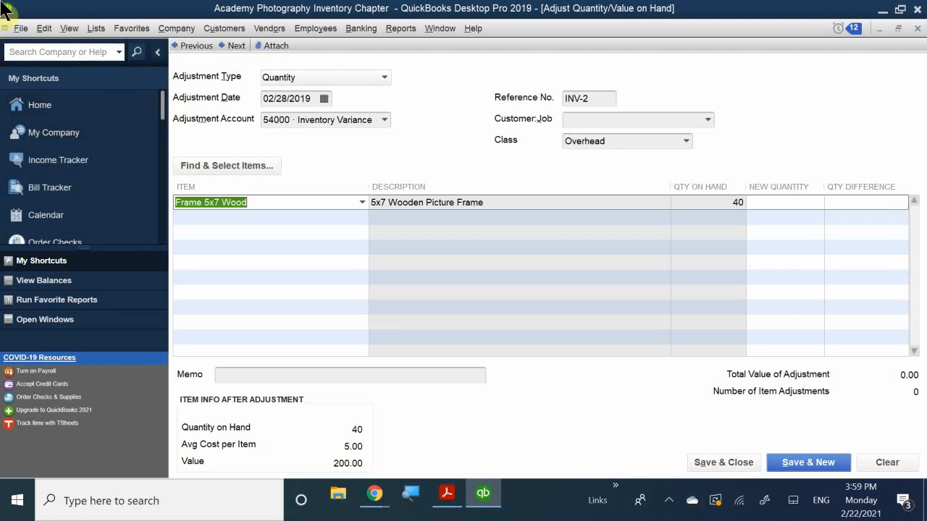
left_click(311, 77)
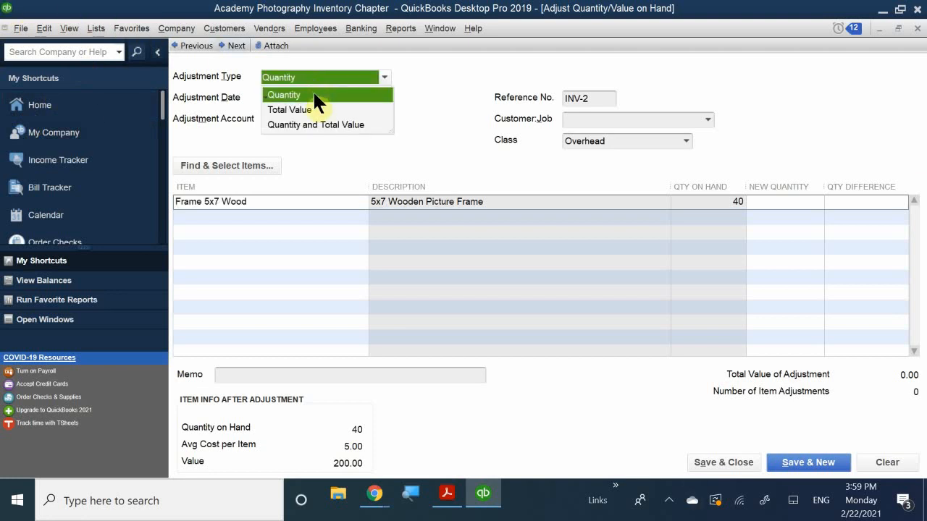
left_click(306, 109)
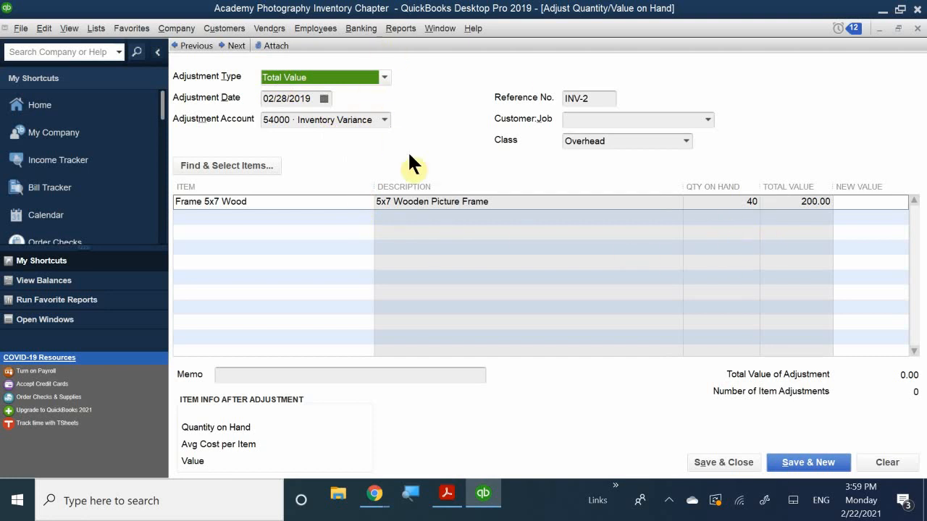
left_click(335, 76)
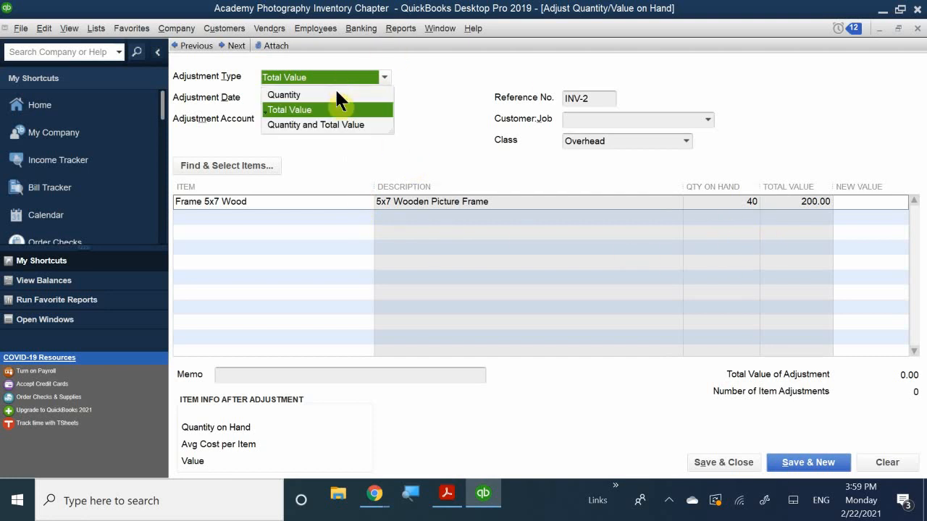
left_click(318, 109)
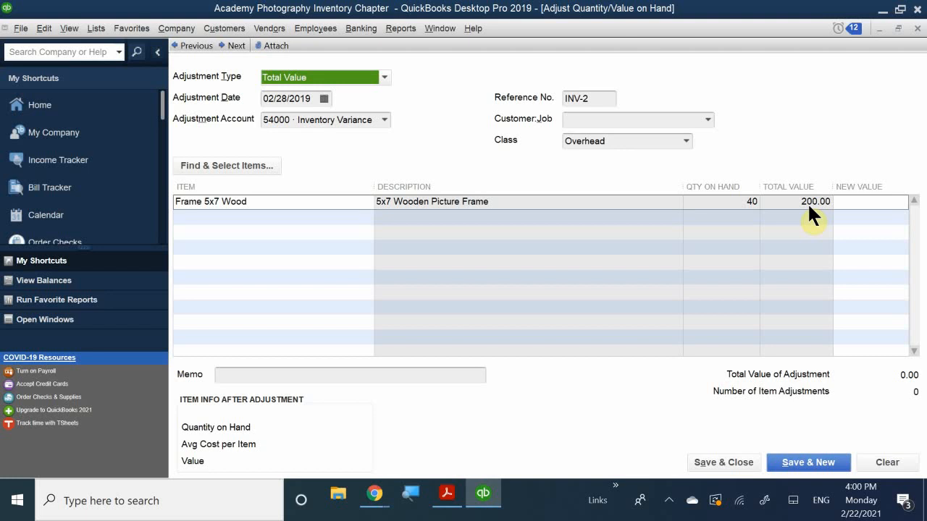
Set the new value of Frame 5x7 Wood to 180.00
left_click(863, 202)
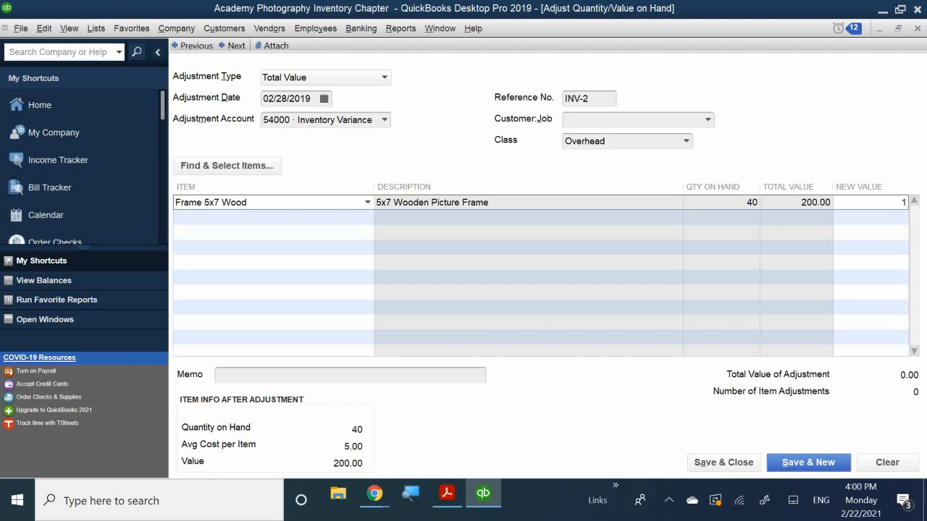
type("80.00")
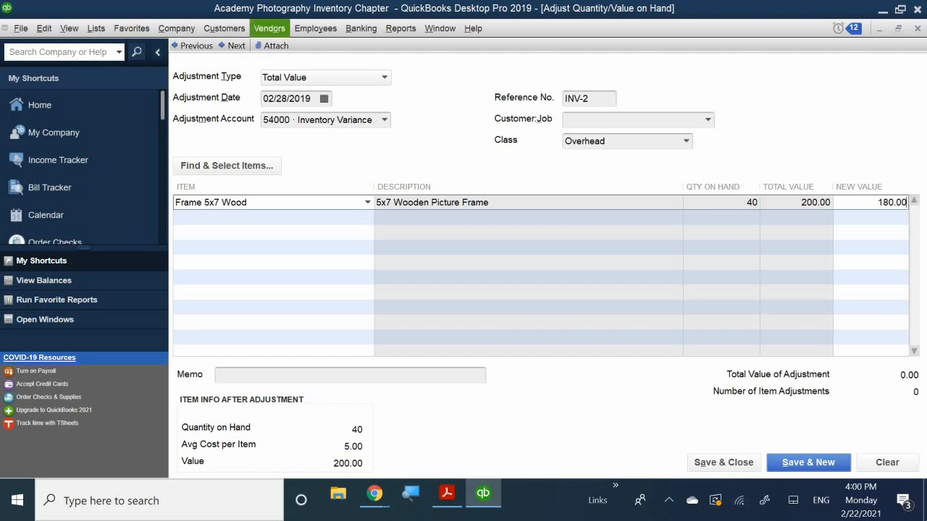
left_click(881, 218)
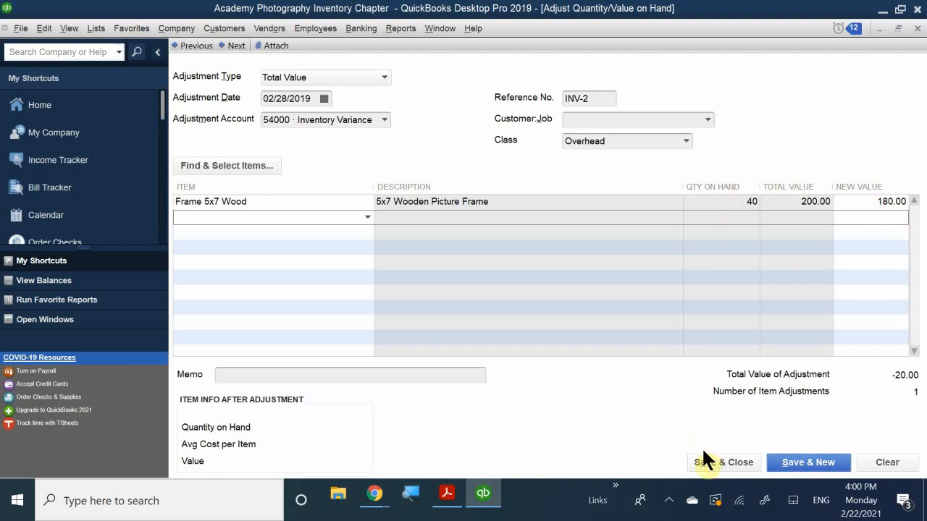
Enter the memo "Wood kist value due to market" on the value adjustment, then save and close it
left_click(259, 374)
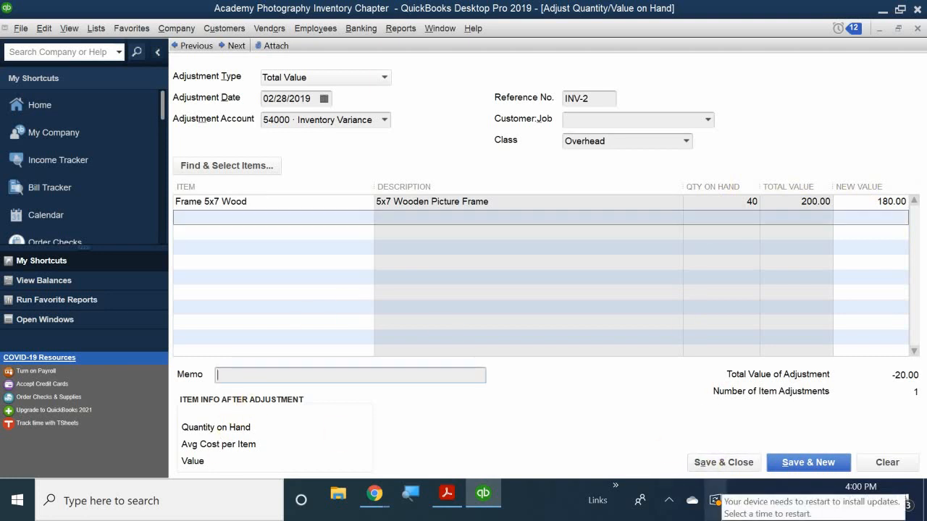
type("Wi")
key("BackSpace")
type("ood ")
type("kist va")
type("ku")
key("BackSpace")
key("BackSpace")
type("lue ")
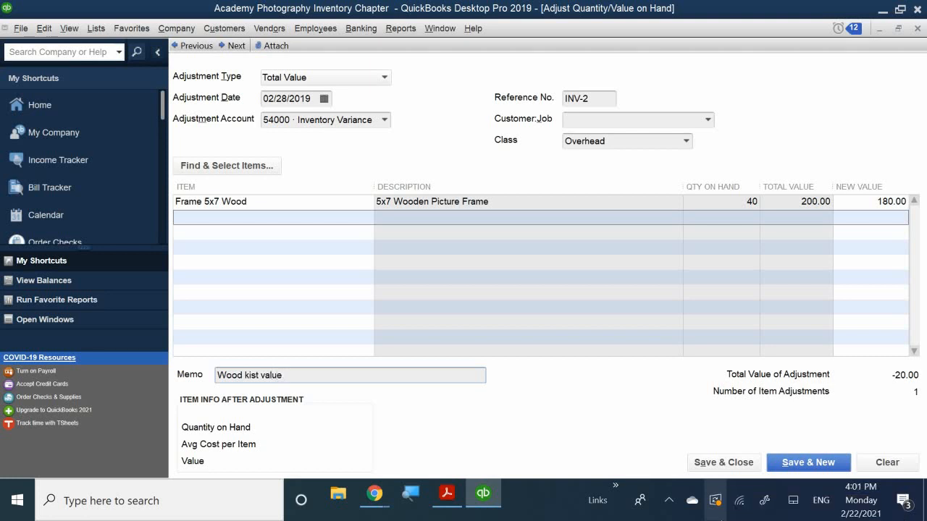
type("due to market")
left_click(716, 462)
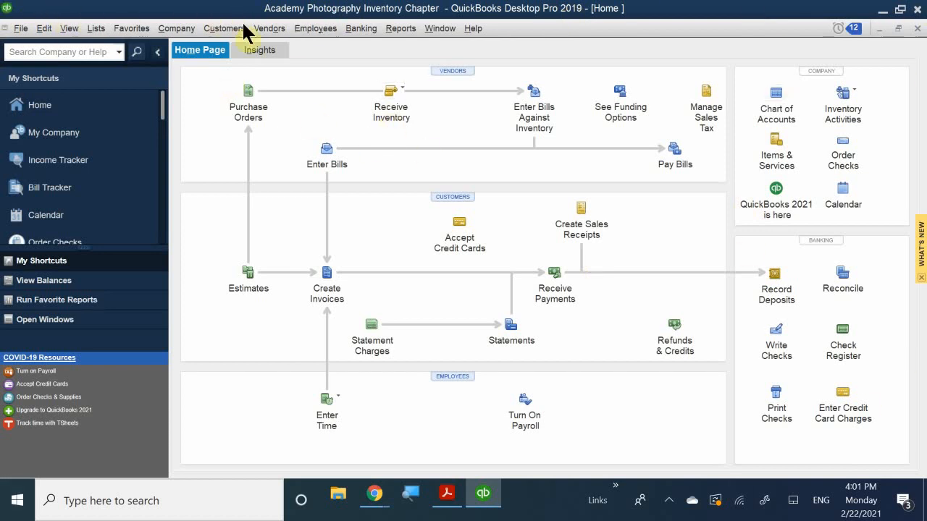
Run the Inventory Stock Status by Item report to review the stock levels
left_click(401, 27)
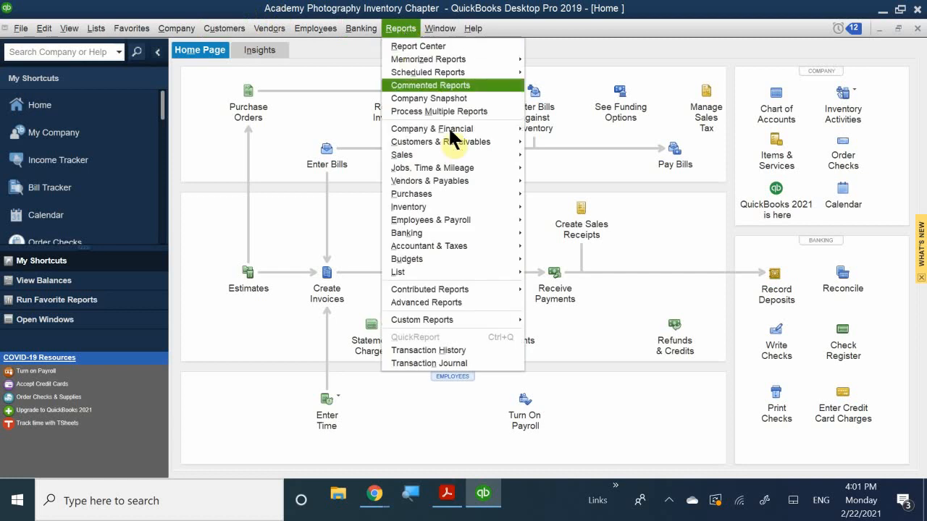
mouse_move(506, 208)
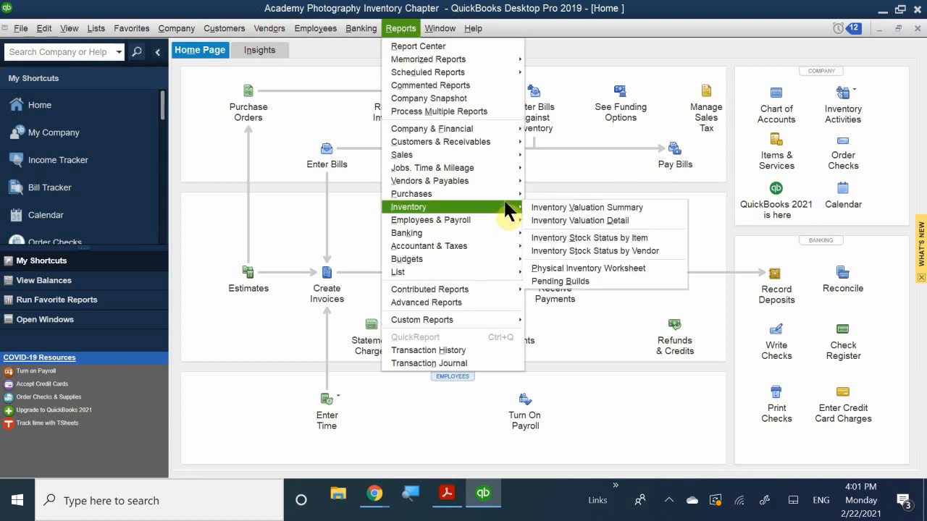
left_click(621, 239)
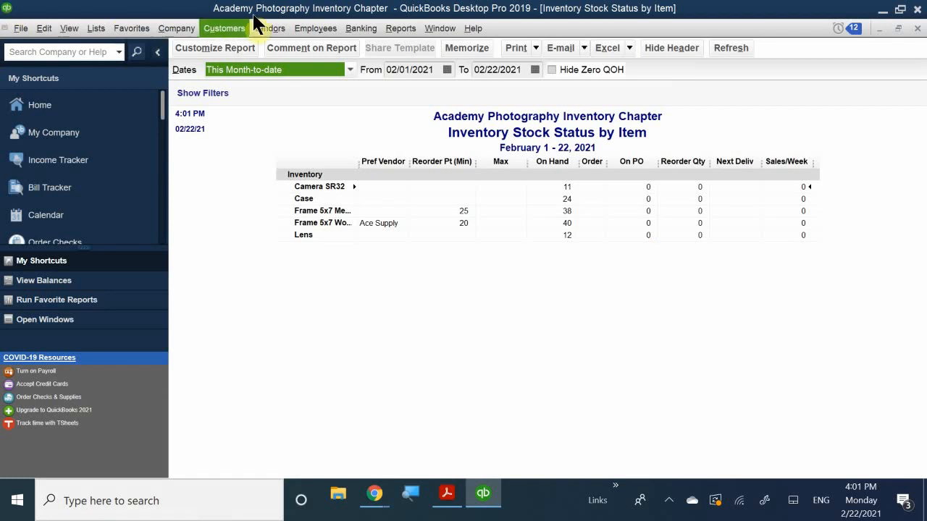
Run the Inventory Valuation Detail report for all dates, review the item transactions, and restore the report from its maximized size
left_click(356, 32)
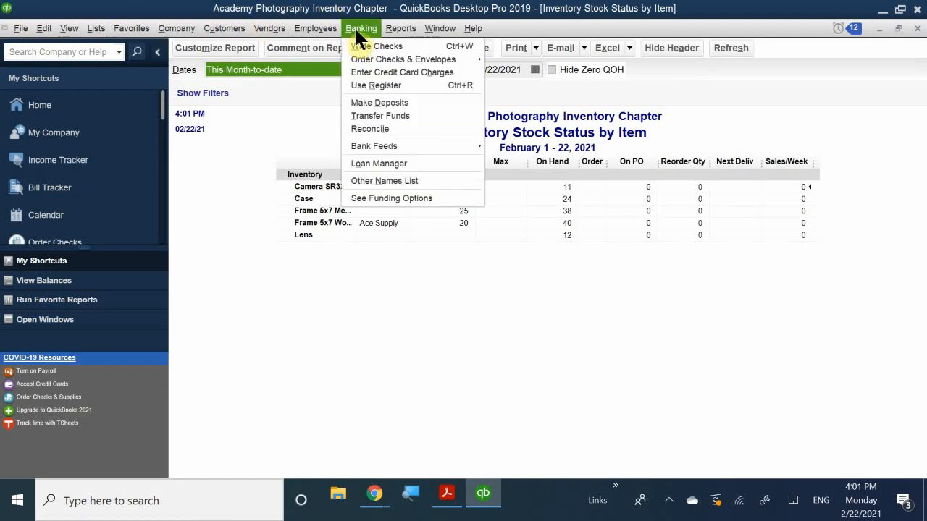
mouse_move(322, 22)
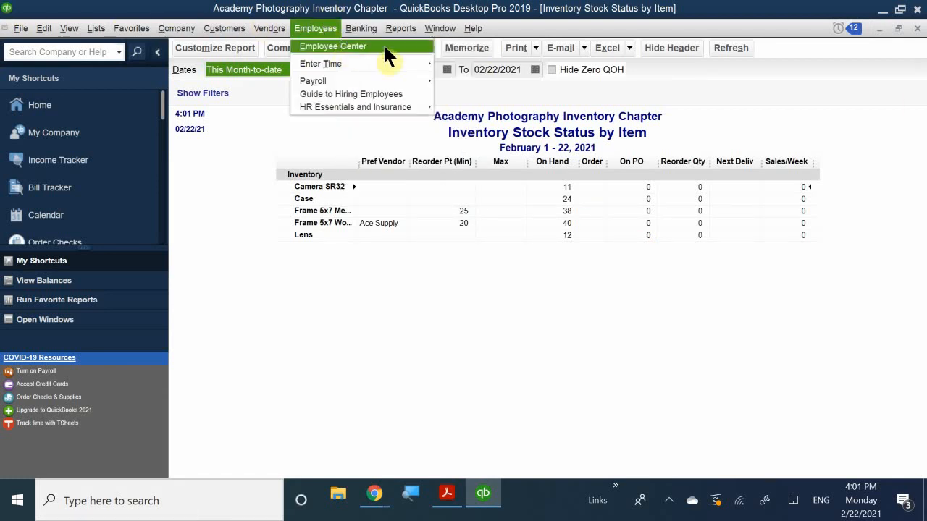
mouse_move(401, 30)
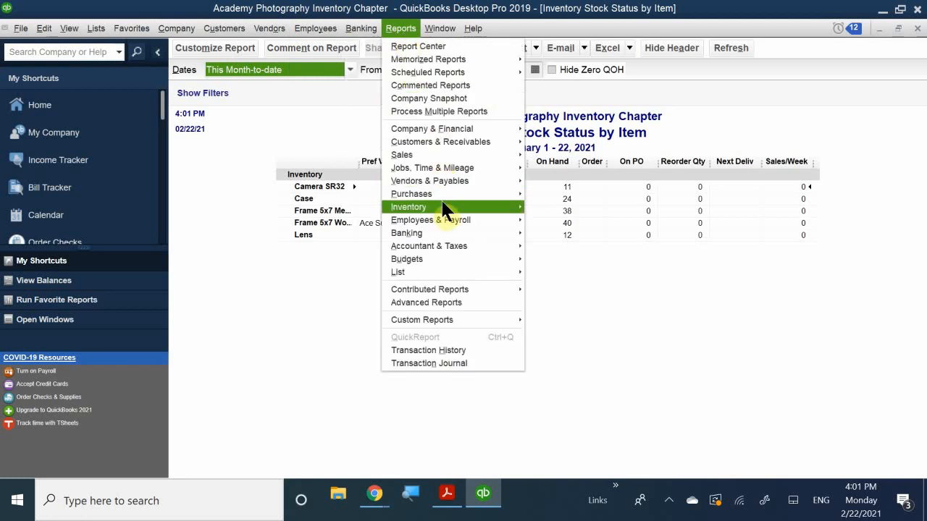
mouse_move(505, 205)
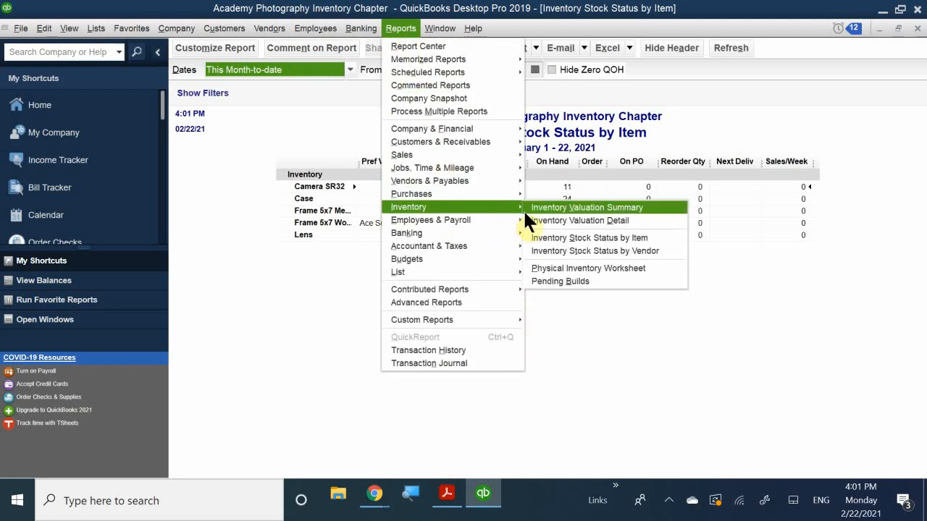
left_click(627, 218)
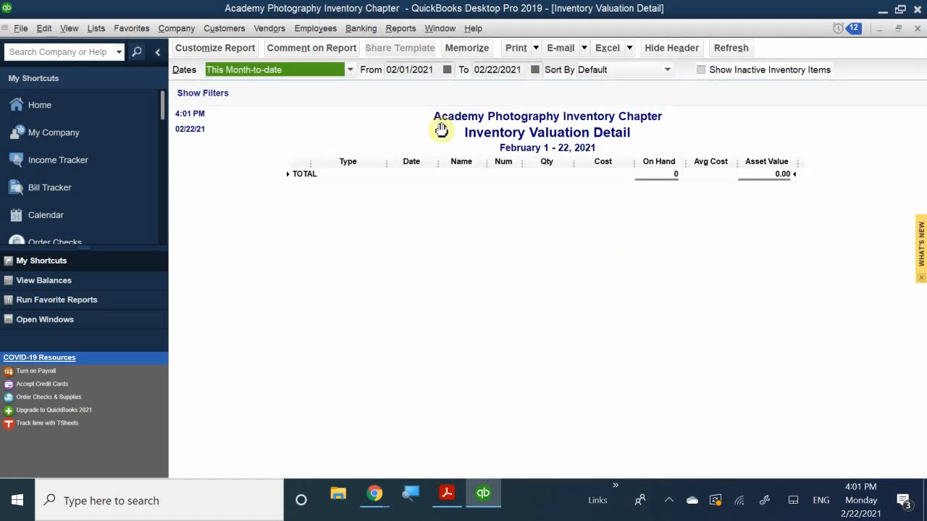
left_click(276, 69)
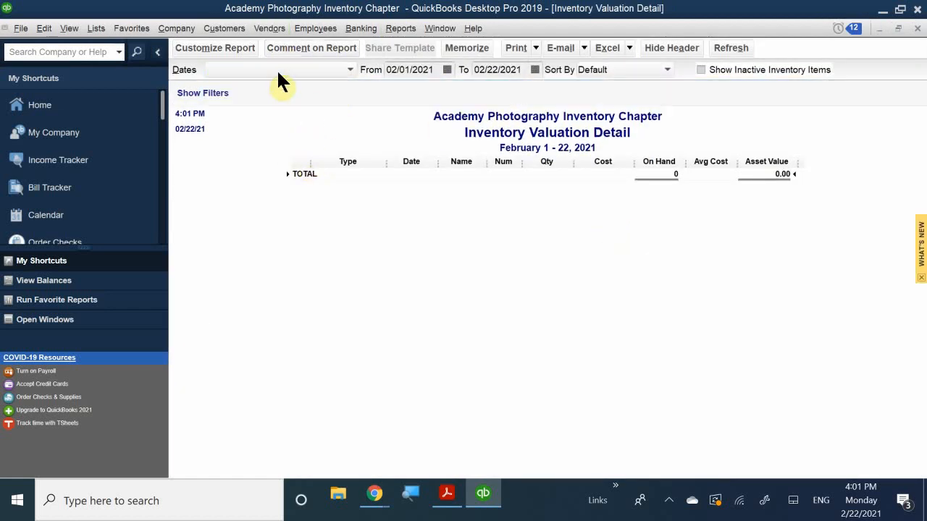
left_click(231, 82)
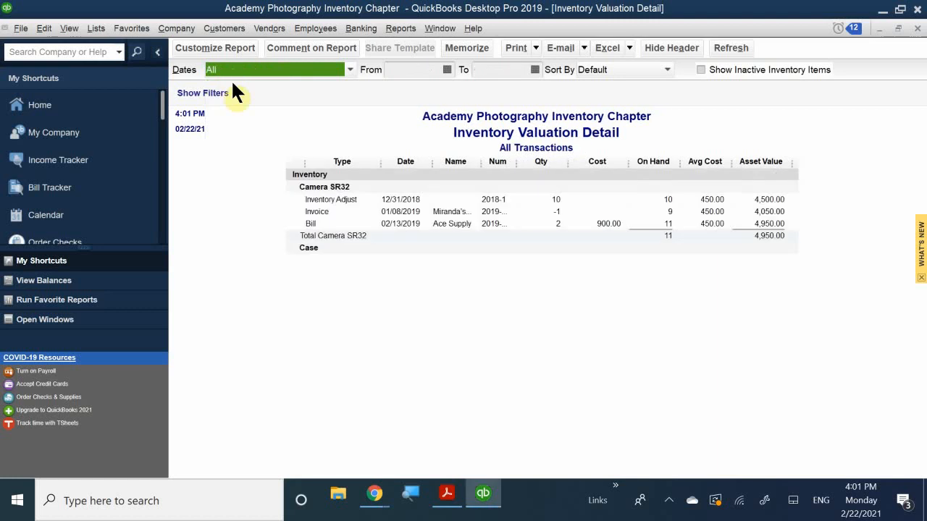
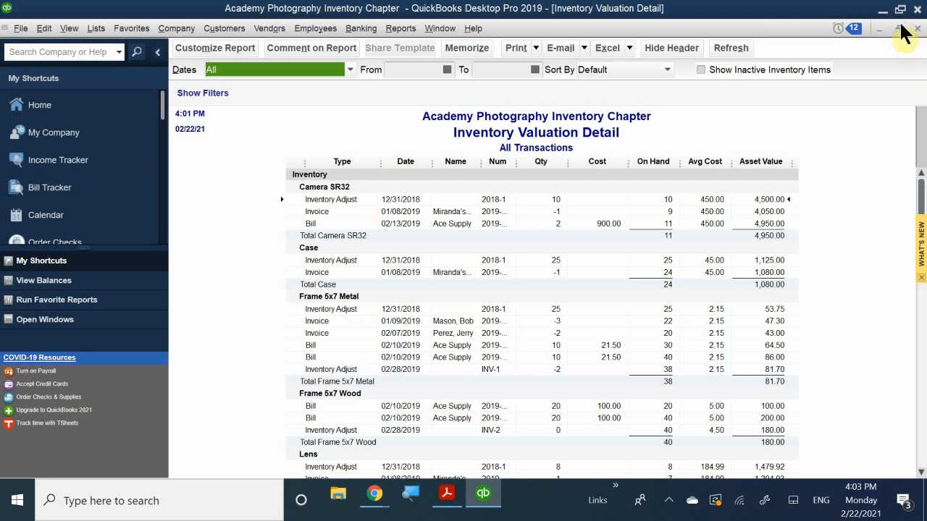
left_click(898, 28)
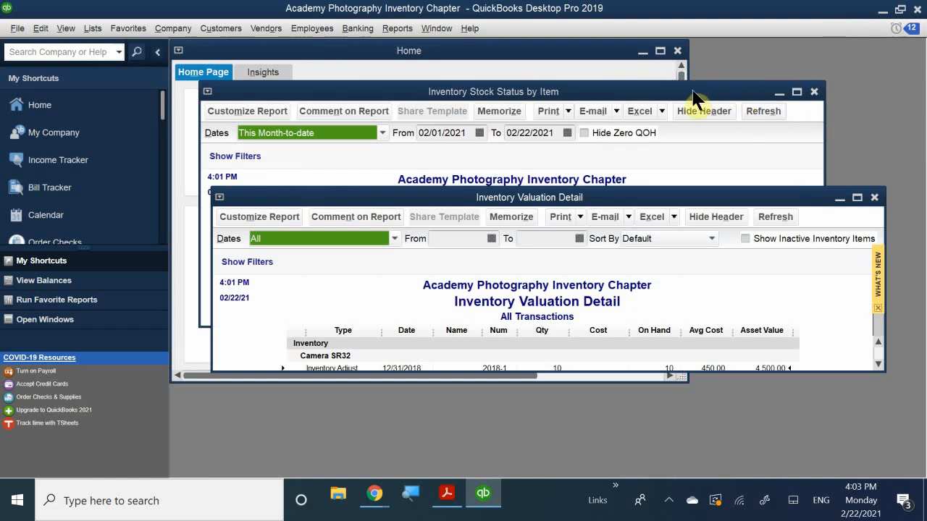
Close the Inventory Stock Status by Item and Inventory Valuation Detail reports without memorizing them, and maximize the Home page
left_click_drag(691, 93, 550, 245)
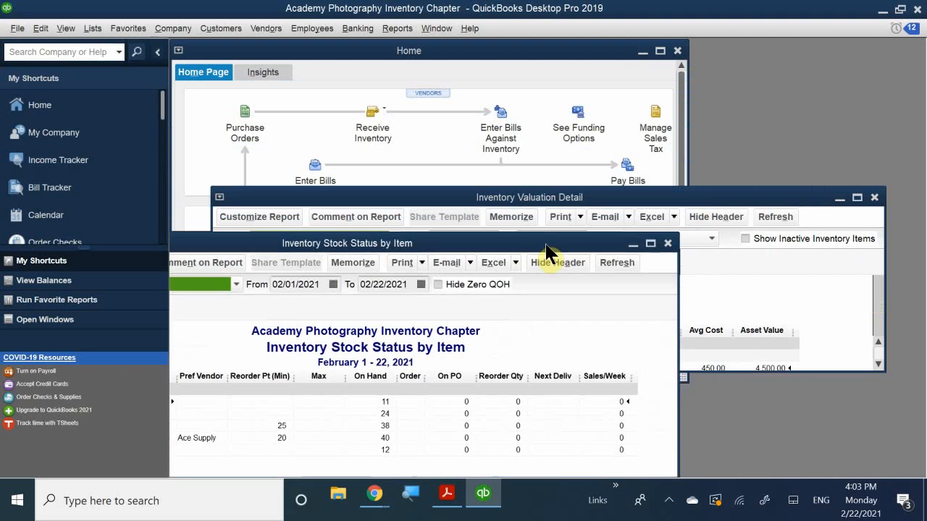
left_click(667, 245)
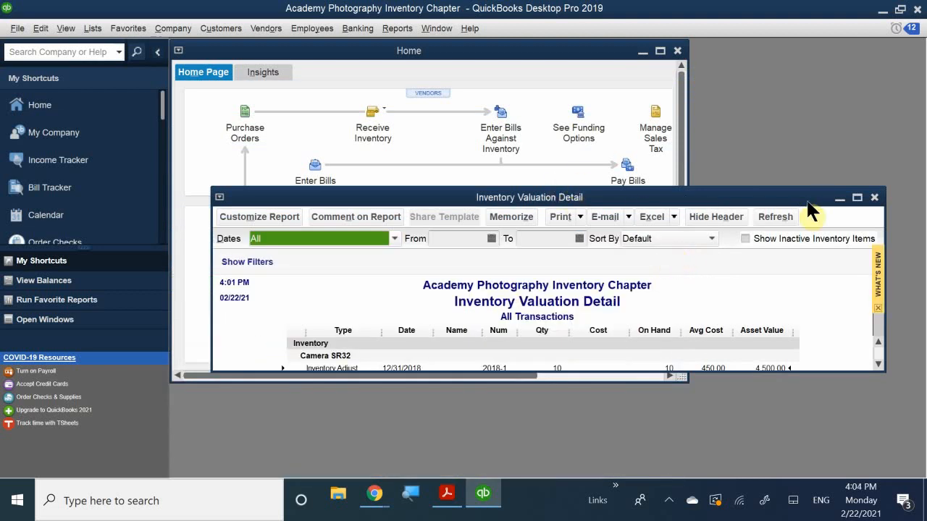
left_click(874, 197)
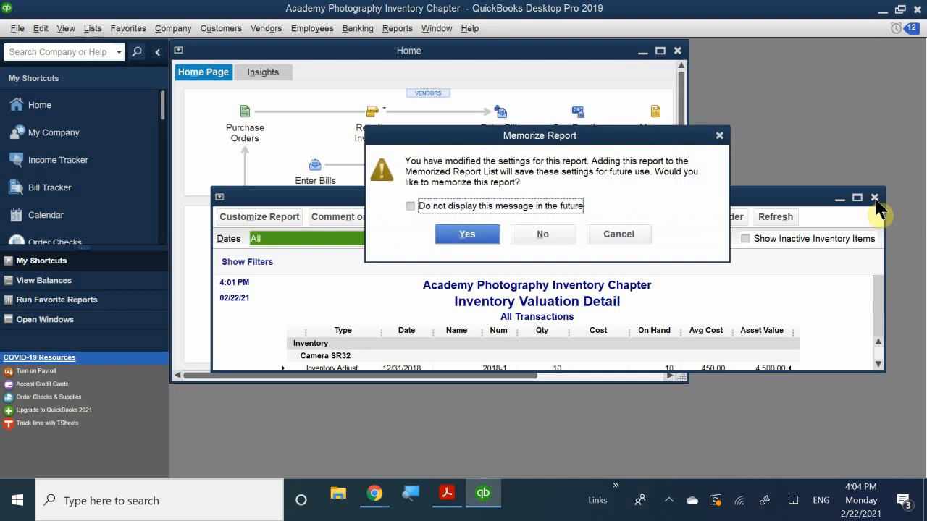
left_click(467, 234)
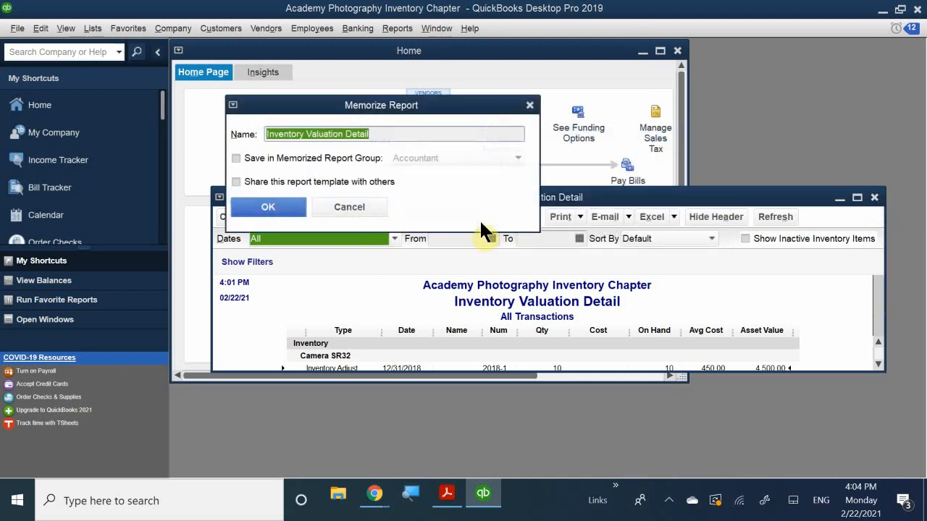
left_click(377, 206)
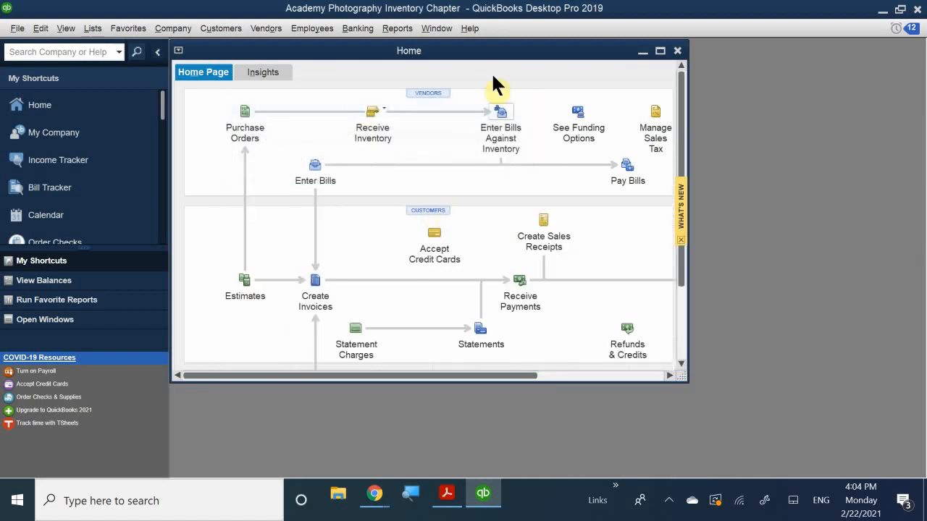
double_click(436, 49)
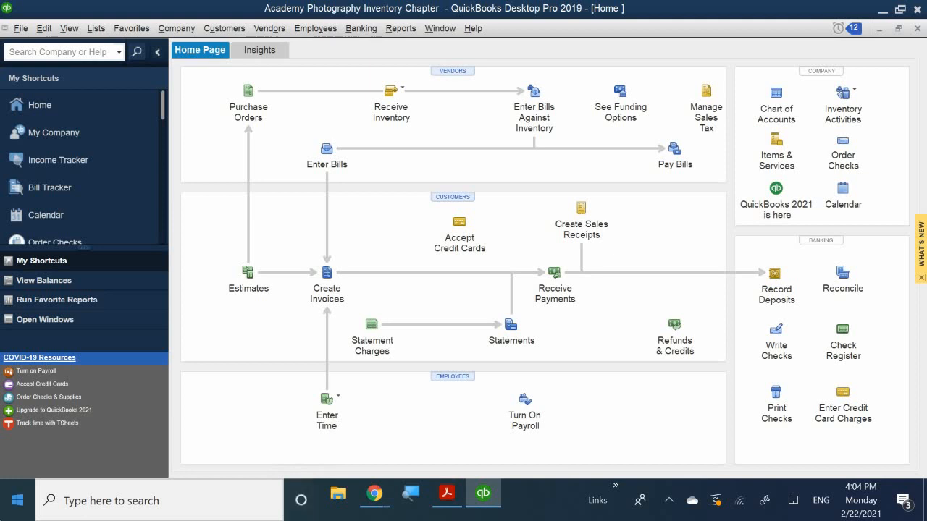
Switch to QB CH 8.pdf in Acrobat Reader and read the Setting up Group Items instructions on page 253
left_click(449, 496)
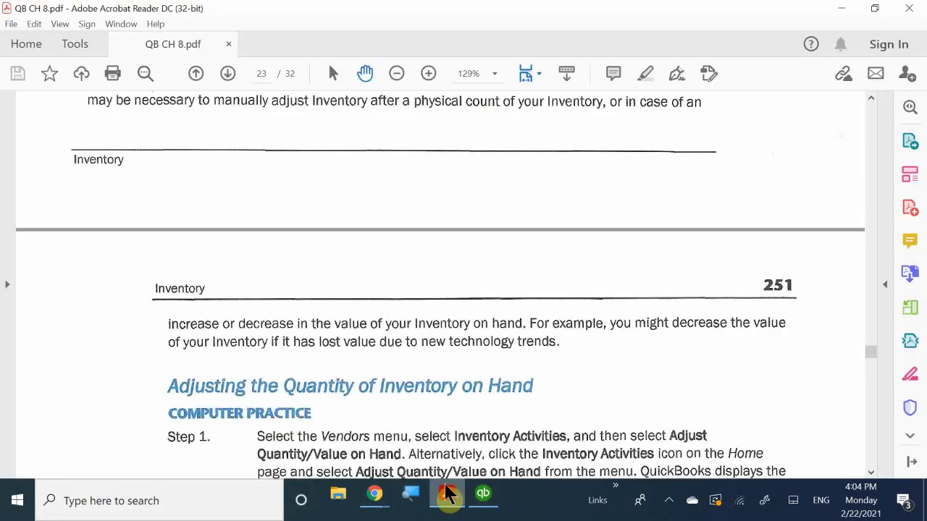
scroll(406, 362, "down", 10)
scroll(410, 351, "down", 15)
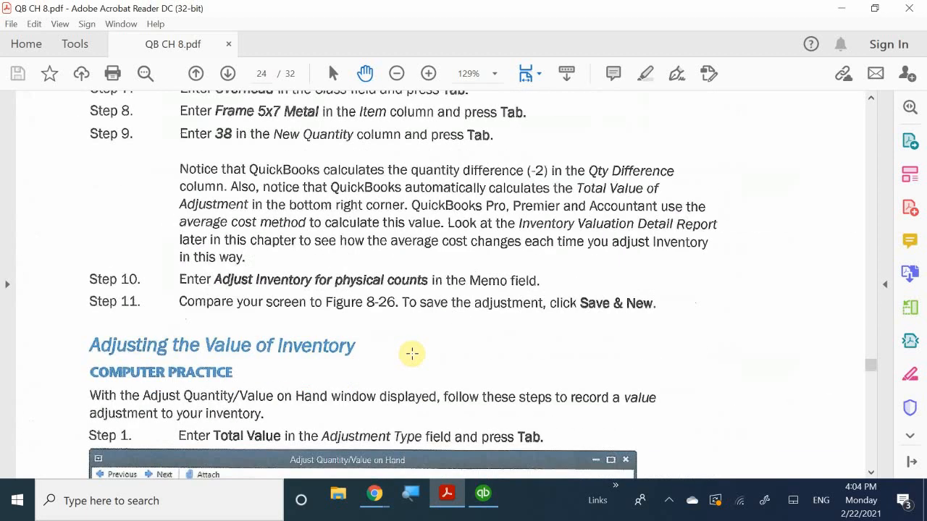
scroll(410, 354, "down", 10)
scroll(423, 357, "down", 15)
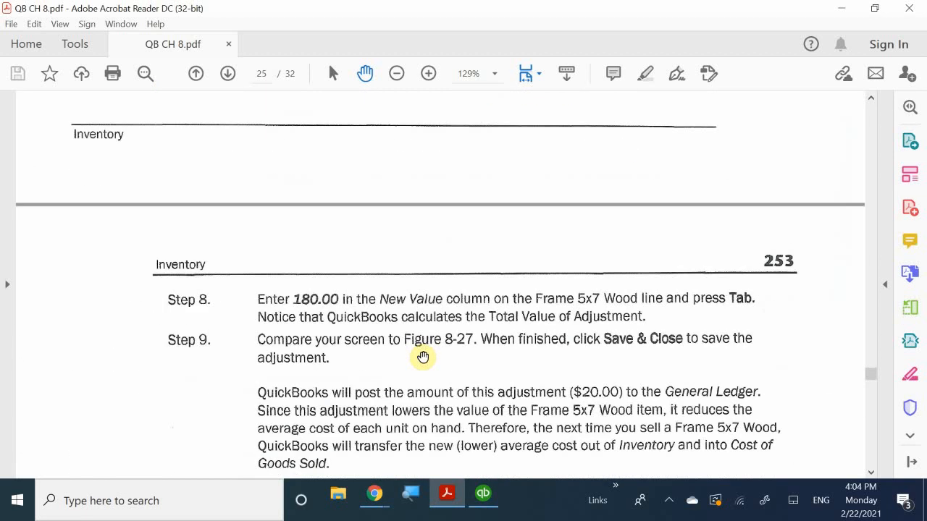
scroll(424, 357, "down", 3)
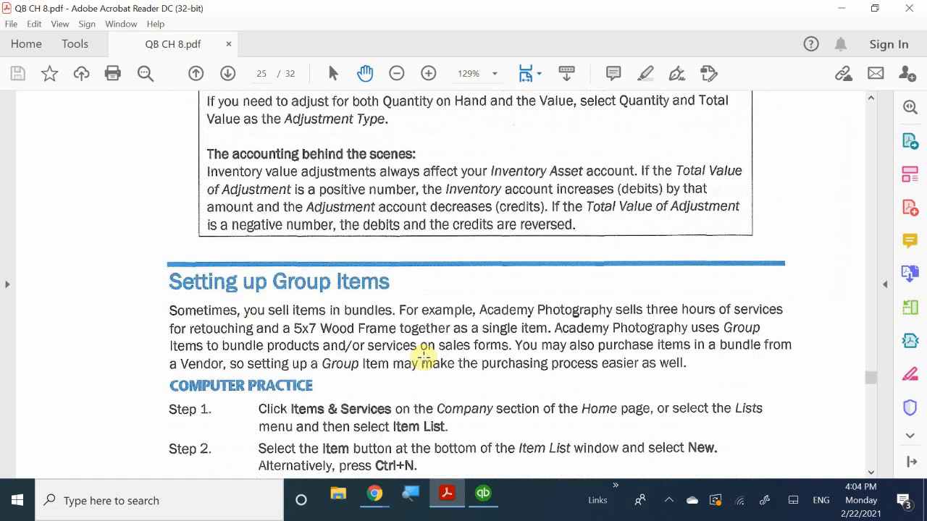
scroll(424, 357, "down", 3)
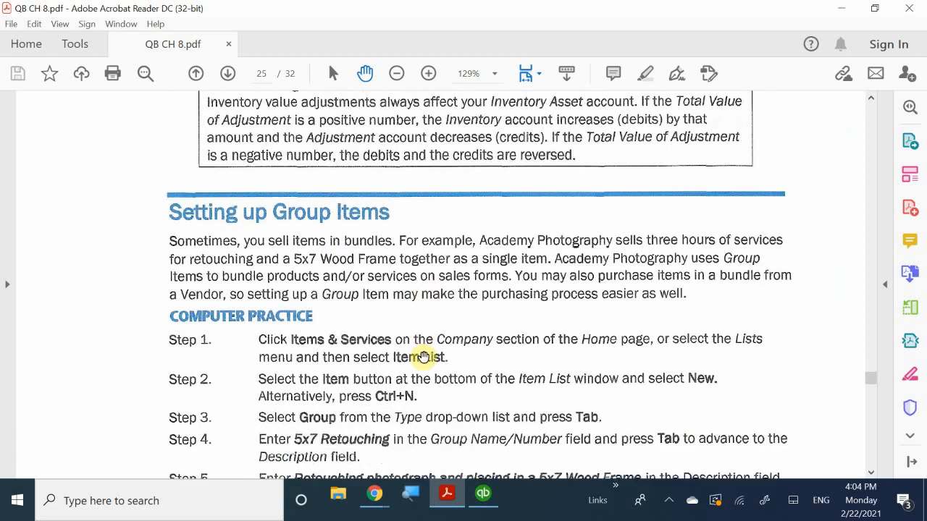
scroll(434, 325, "down", 1)
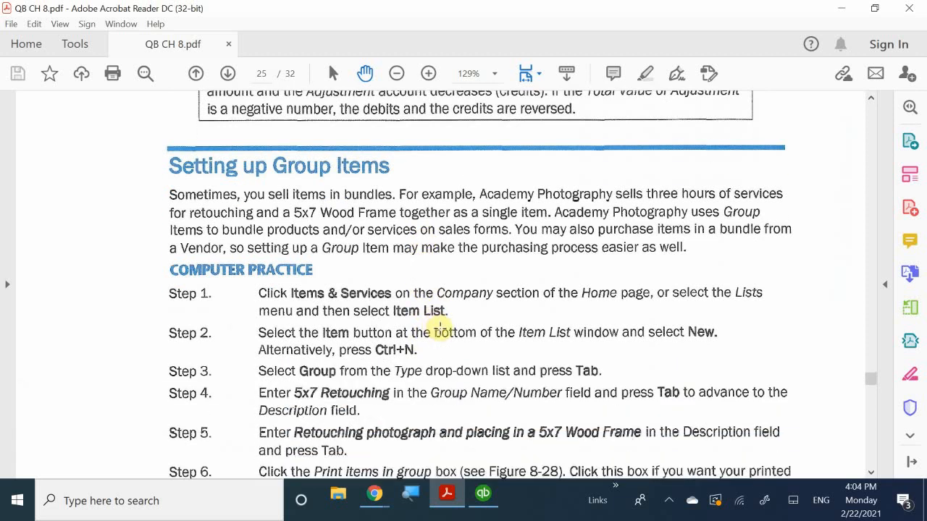
scroll(439, 327, "up", 1)
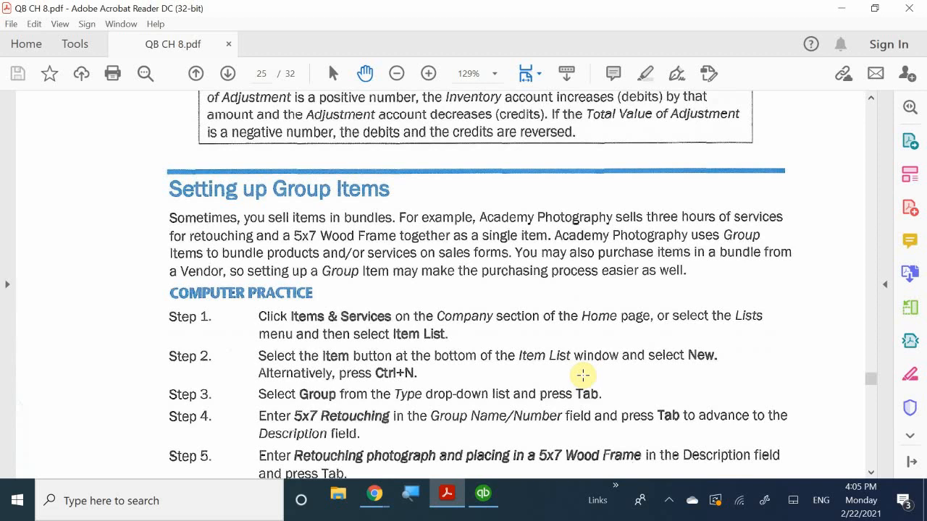
Switch back to QuickBooks and start a new item of type Group from the Item List
left_click(506, 513)
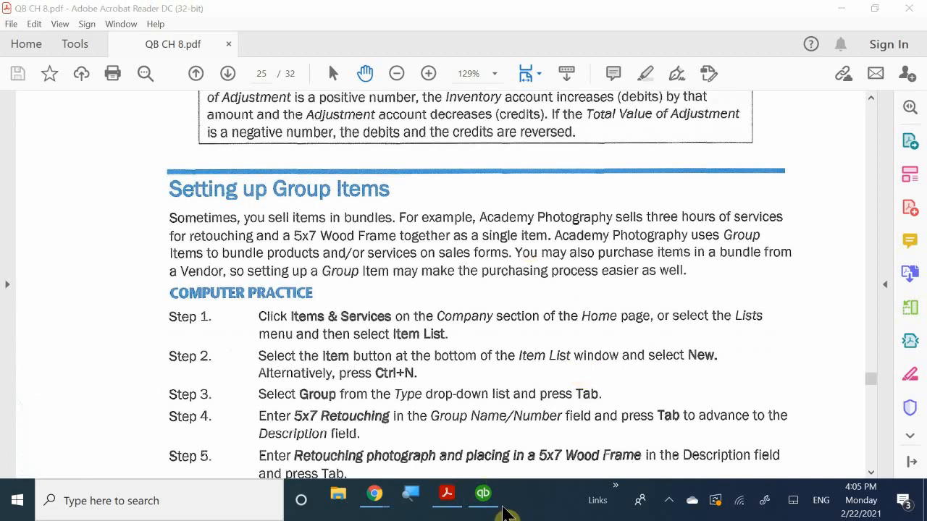
left_click(488, 501)
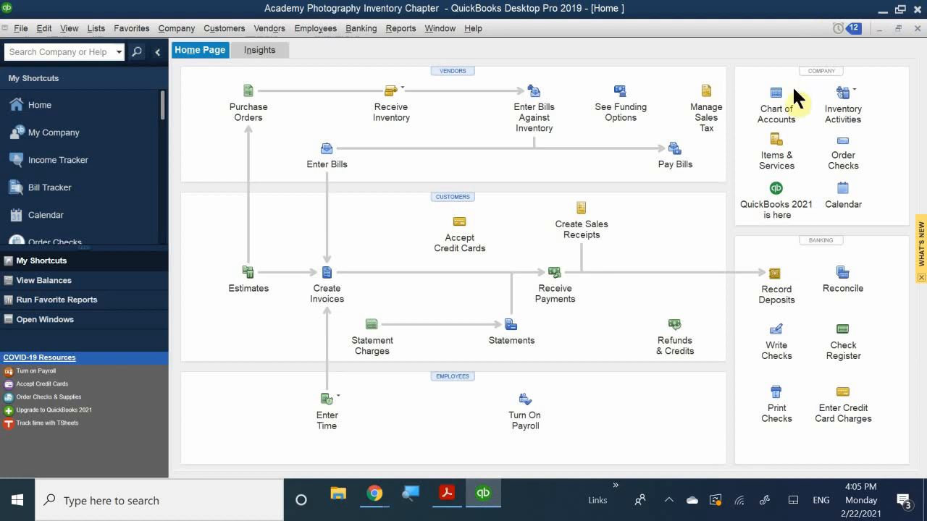
left_click(774, 152)
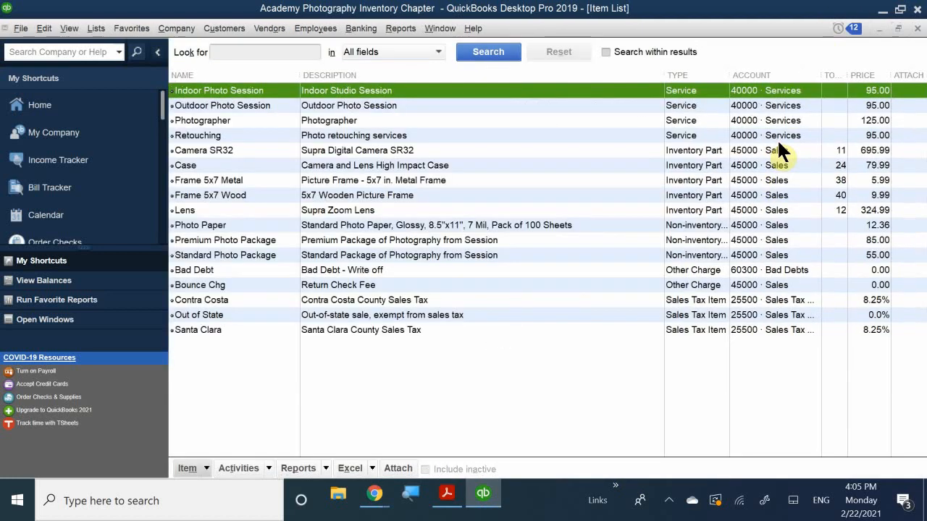
left_click(217, 469)
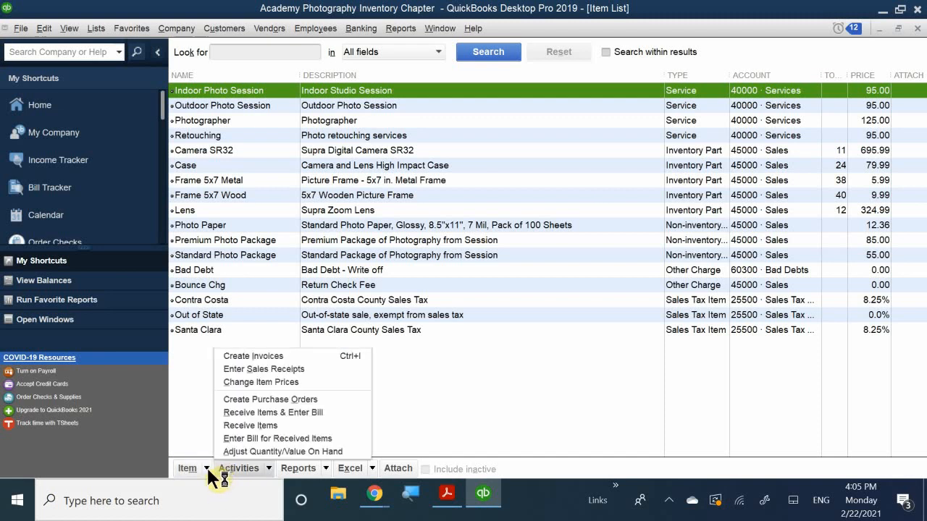
left_click(206, 468)
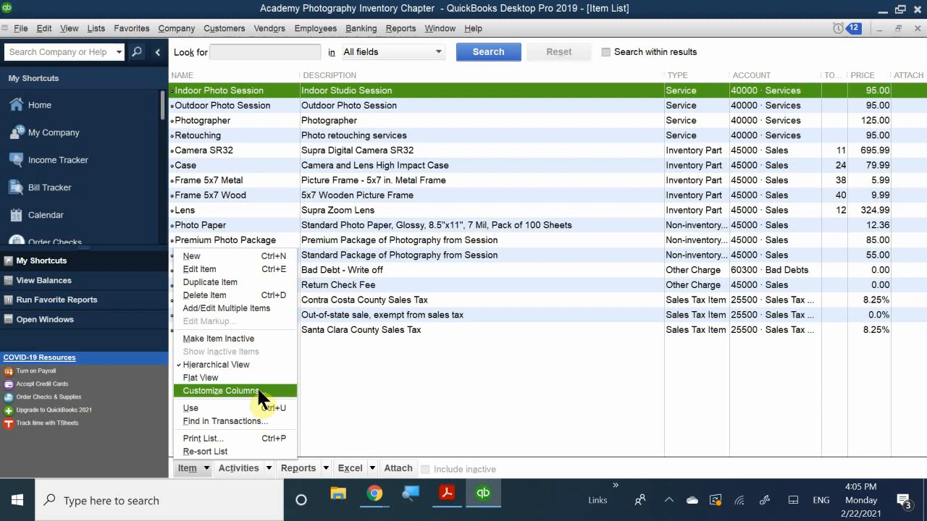
left_click(195, 256)
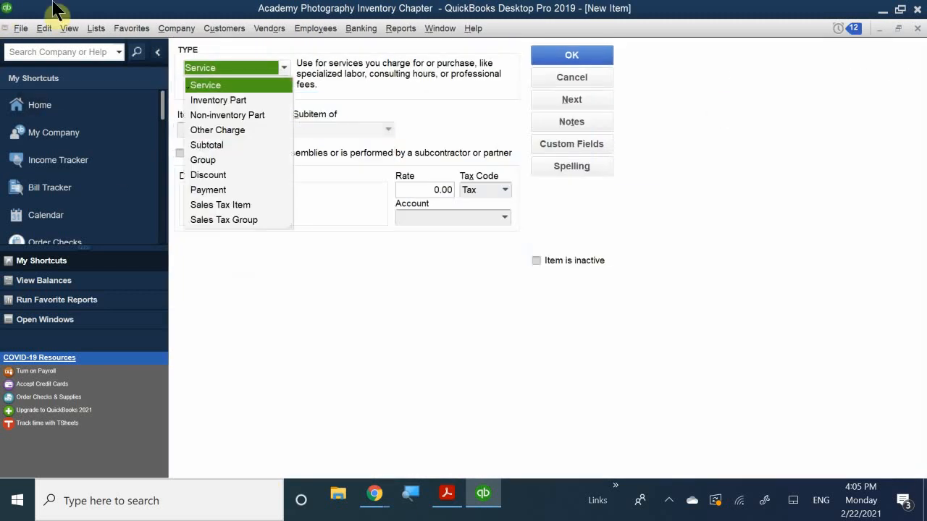
left_click(205, 160)
left_click(204, 125)
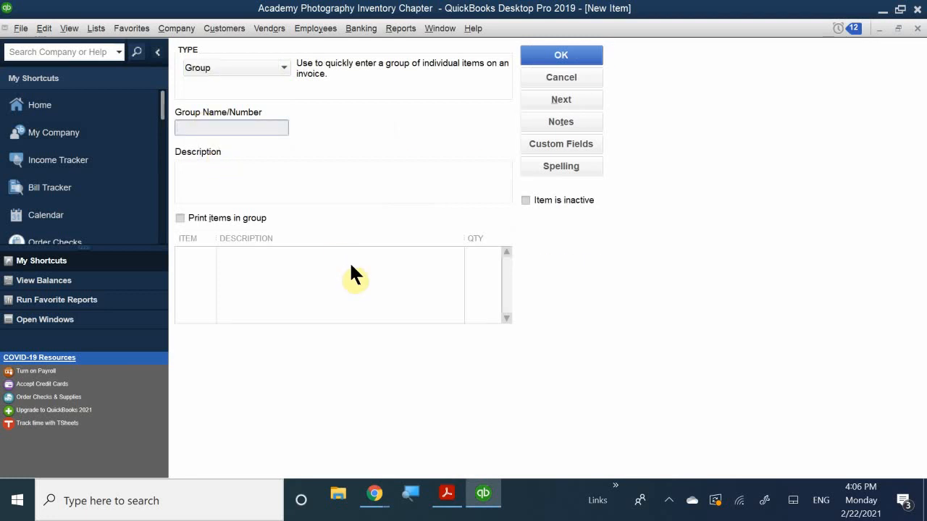
Name the group 5x7 Retouching, describe it as "Retouching With a 5x7 Wood Frame", widen the item column, and enable printing items in group
type("5x7 Retouching")
left_click(239, 191)
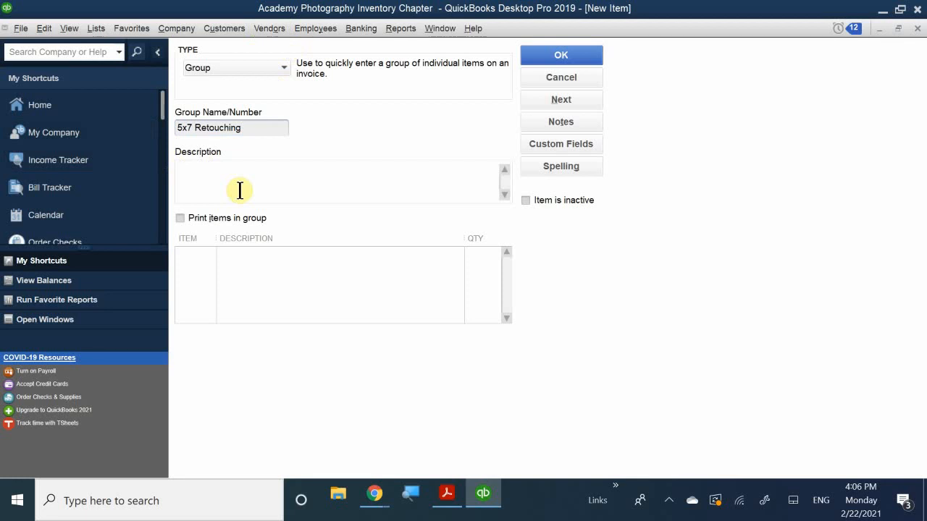
type("R")
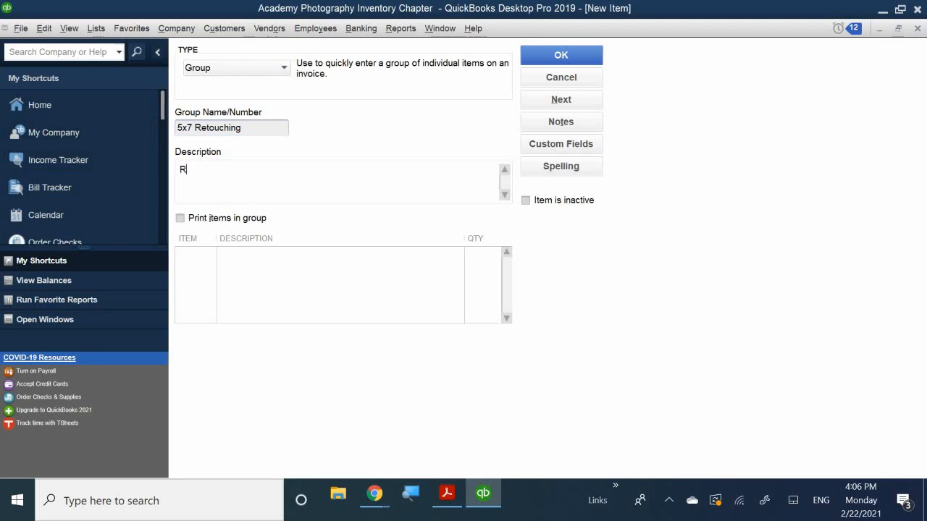
type("etouching With a ")
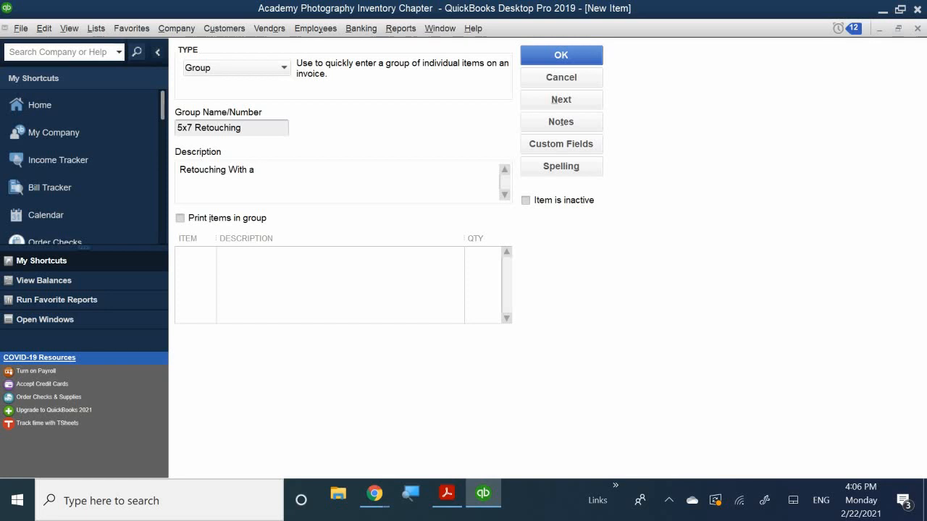
type("5x7 Wood Frame")
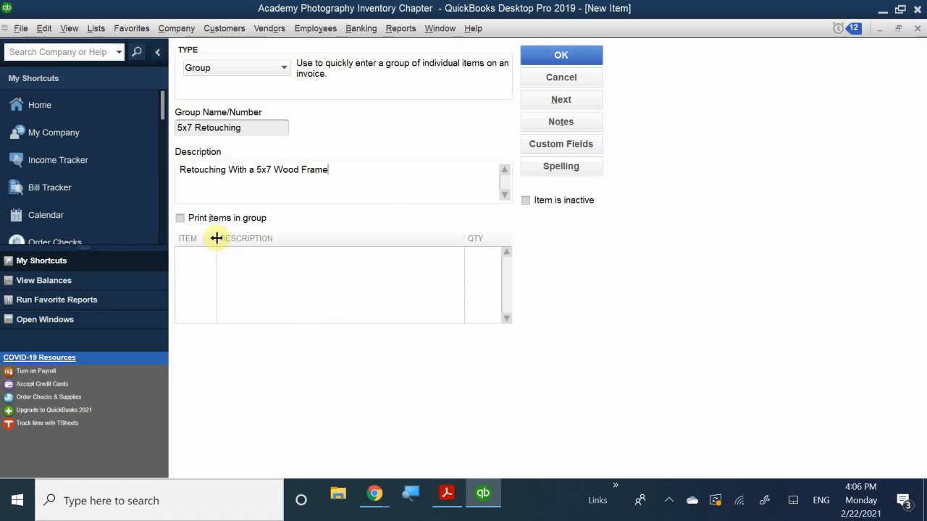
left_click_drag(216, 238, 285, 270)
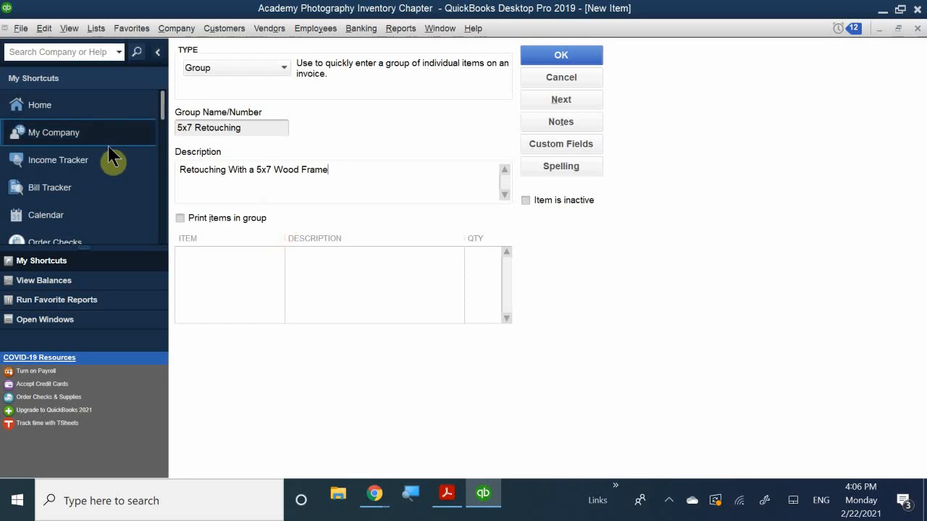
left_click(181, 217)
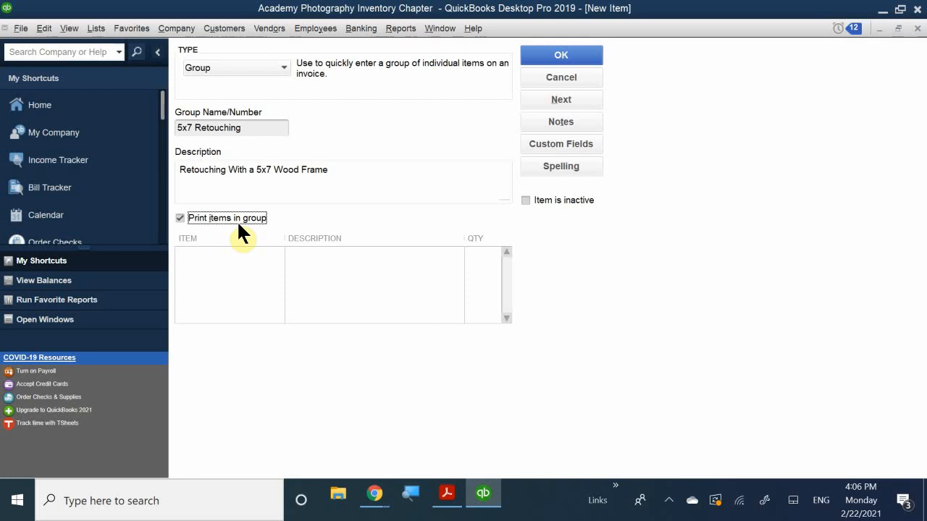
Add the Retouching service to the group with a quantity of 3
left_click(224, 253)
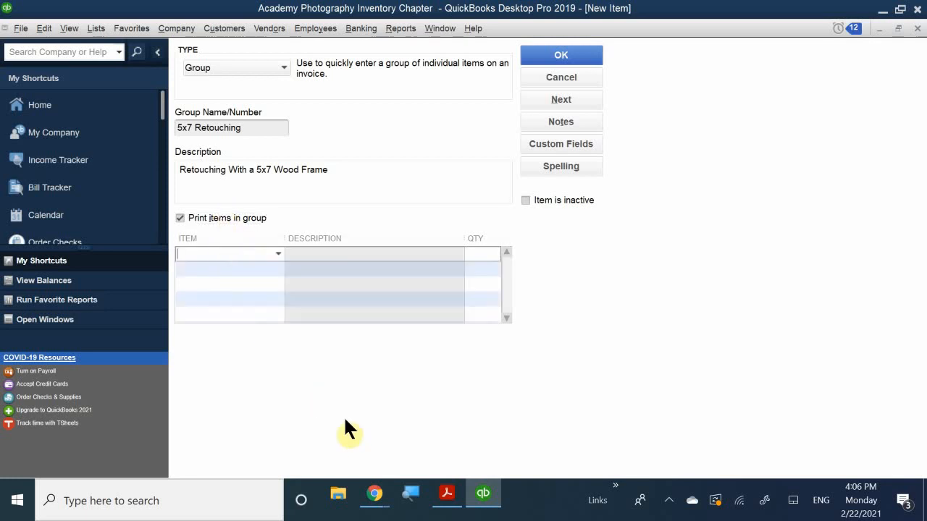
type("Retouching")
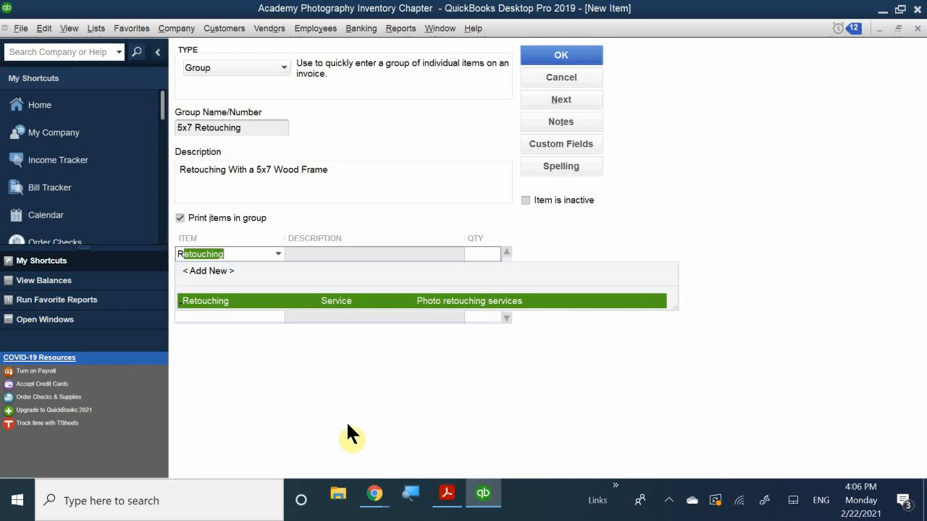
left_click(231, 301)
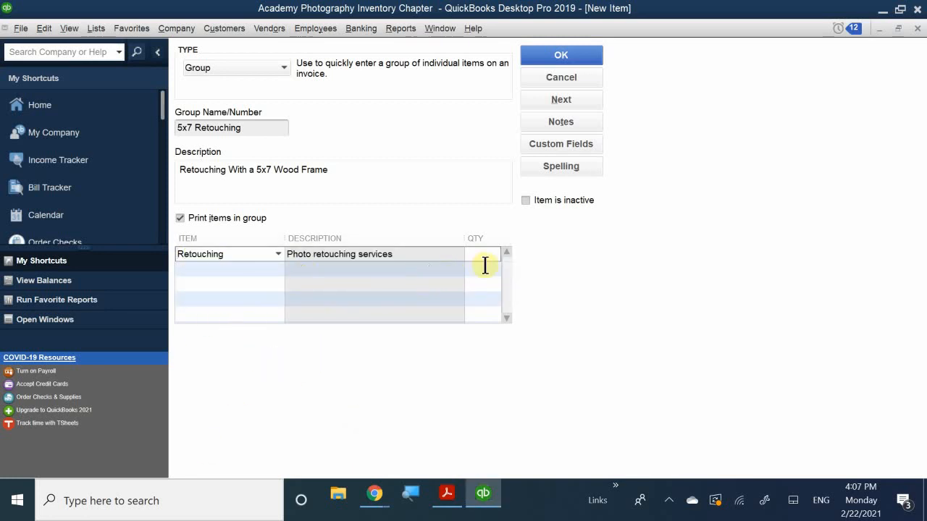
type("3")
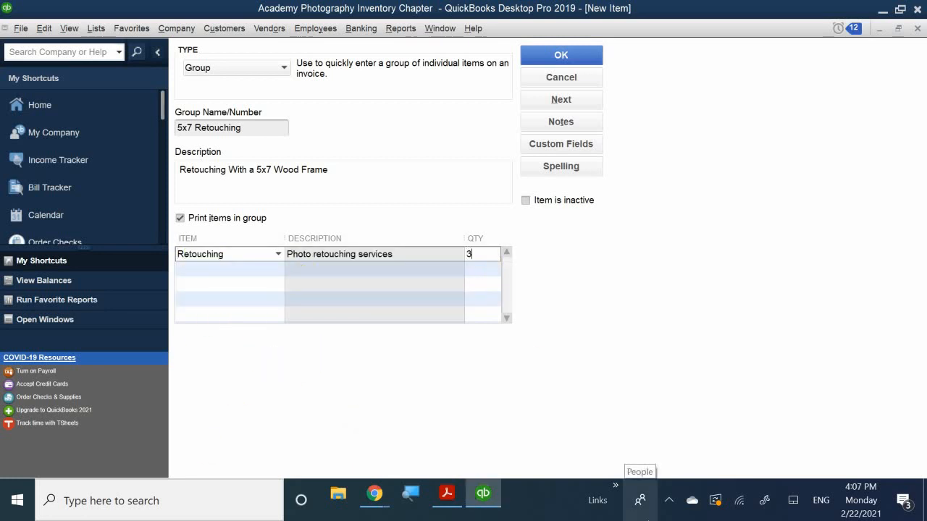
Add Frame 5x7 Wood to the group with a quantity of 1, save the group item, and select Retouching in the Item List
left_click(234, 265)
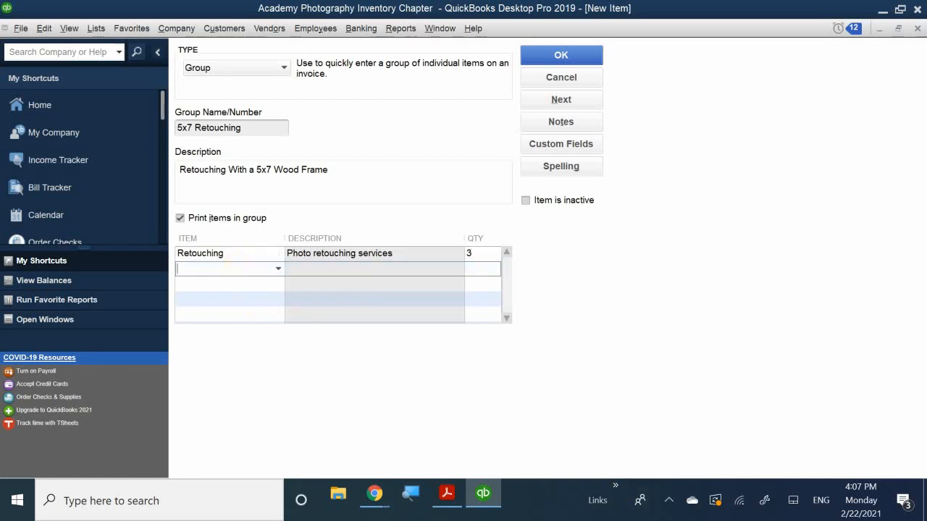
type("5")
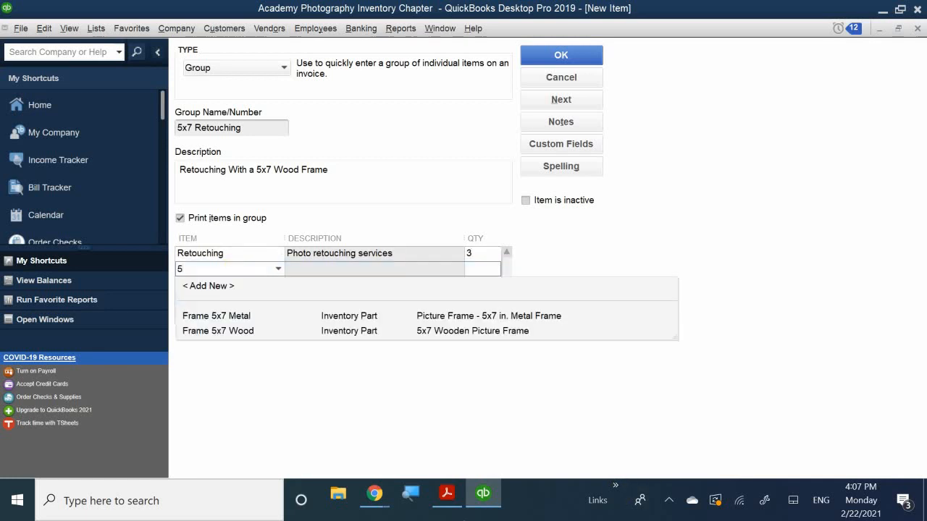
left_click(259, 331)
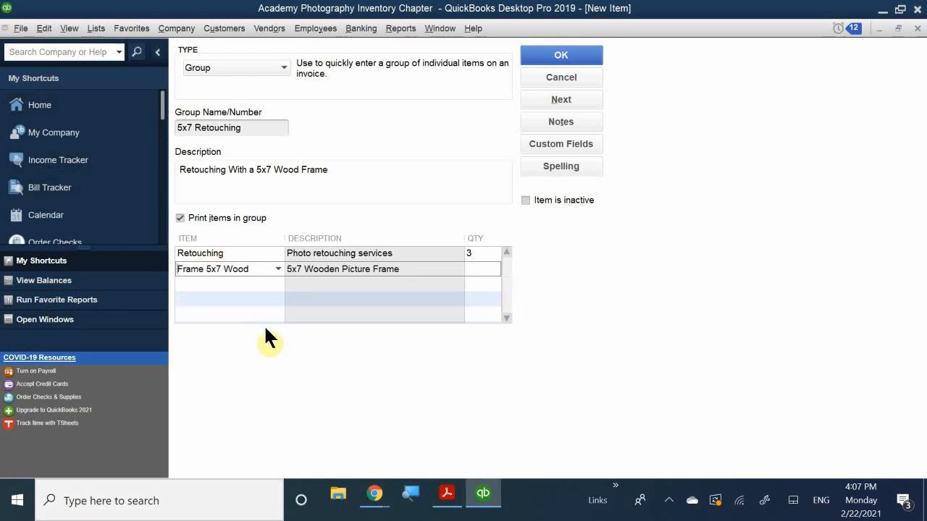
left_click(485, 270)
type("1")
left_click(552, 54)
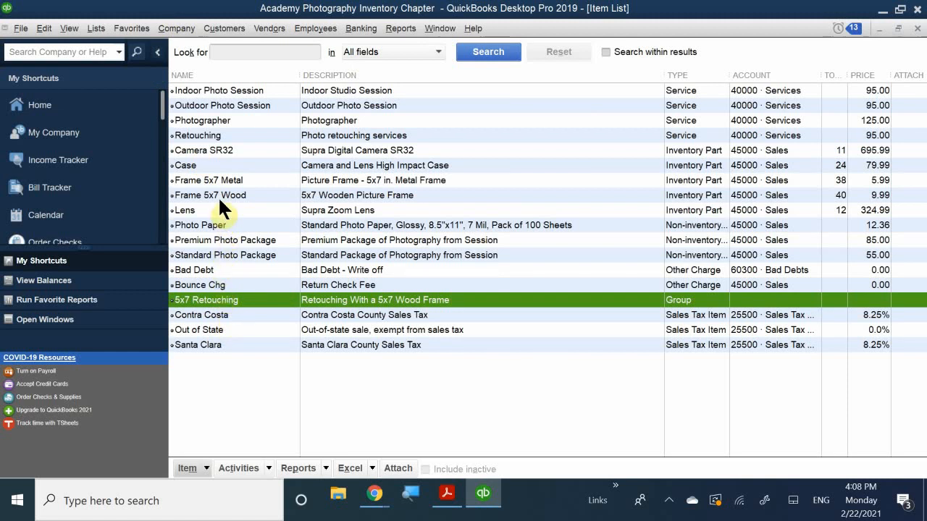
left_click(224, 134)
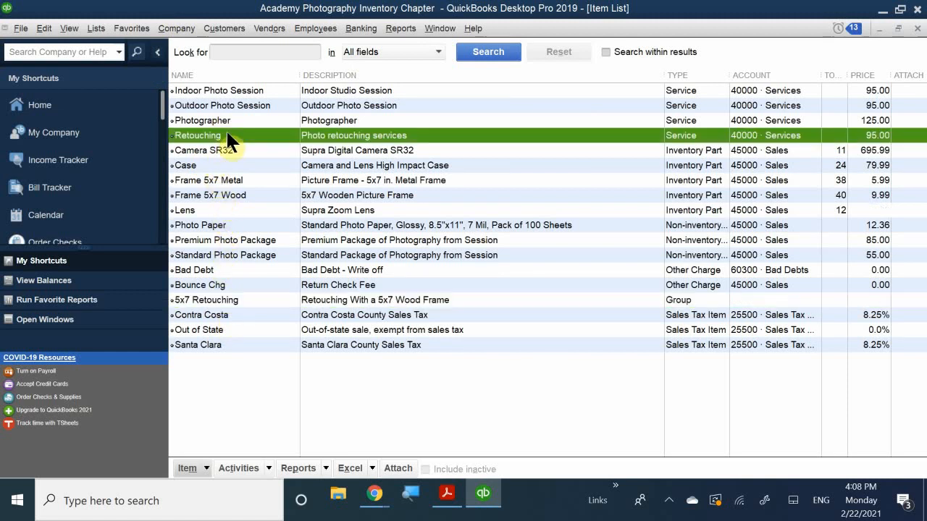
Review the Retouching service item's rate and account, and close the Item List
double_click(226, 135)
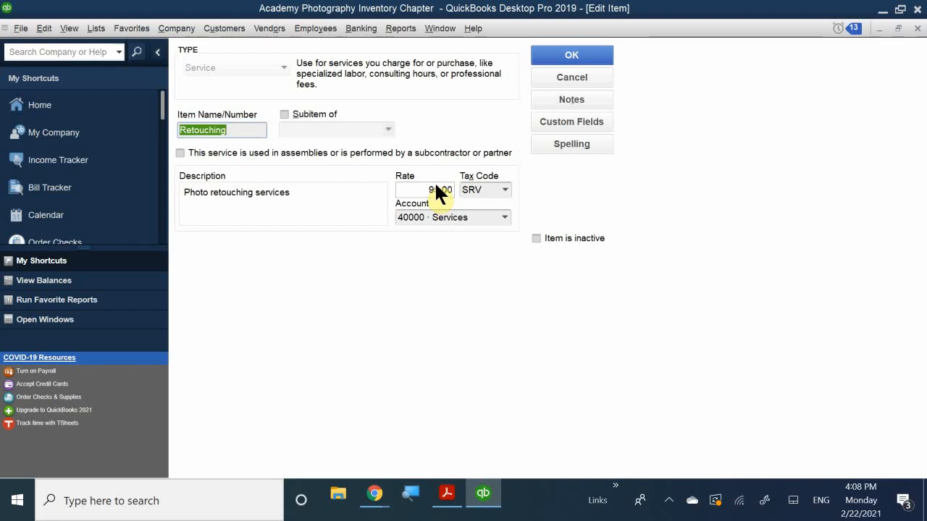
left_click(554, 57)
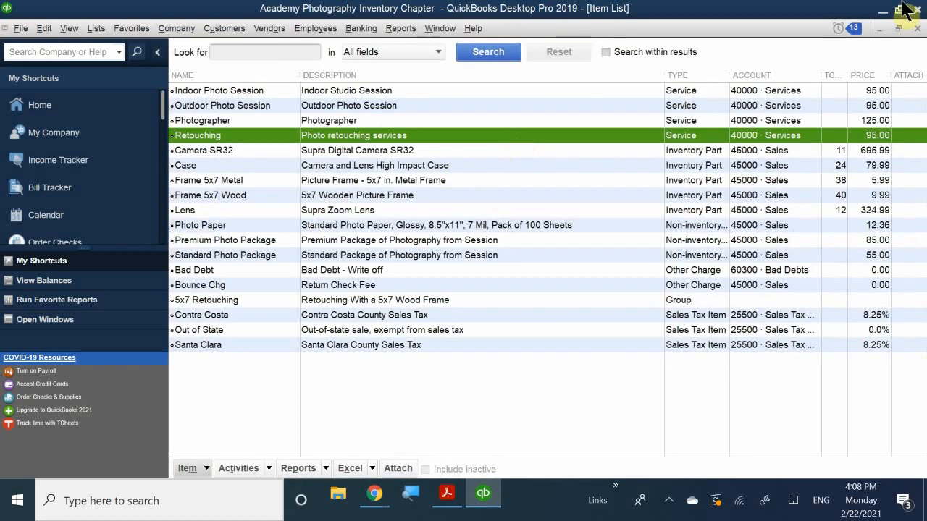
left_click(917, 29)
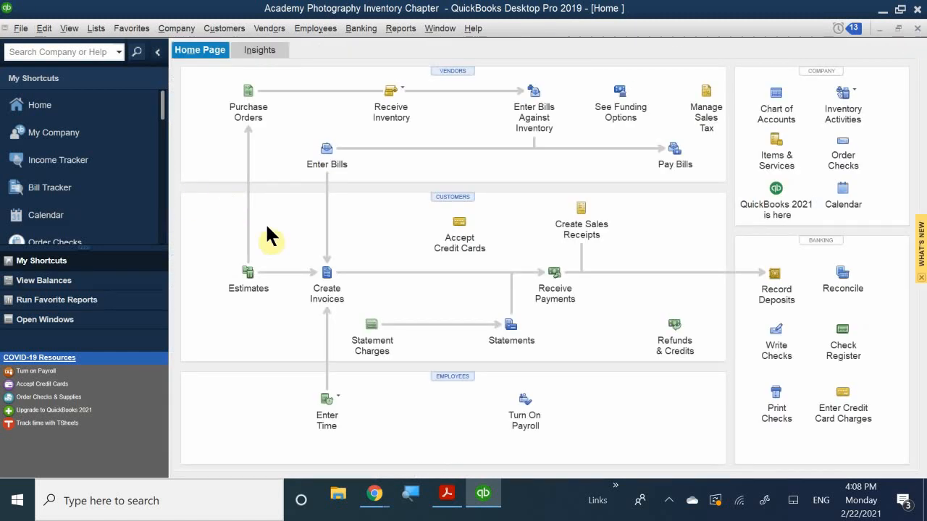
Start a new invoice for the customer whose first name matches the search, with class San Jose and date 02/20/2019
left_click(326, 290)
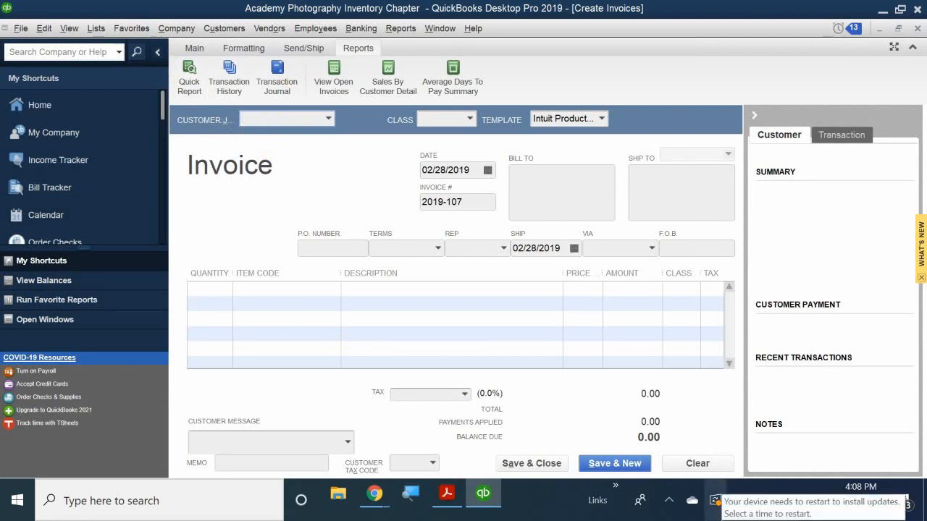
type("bob")
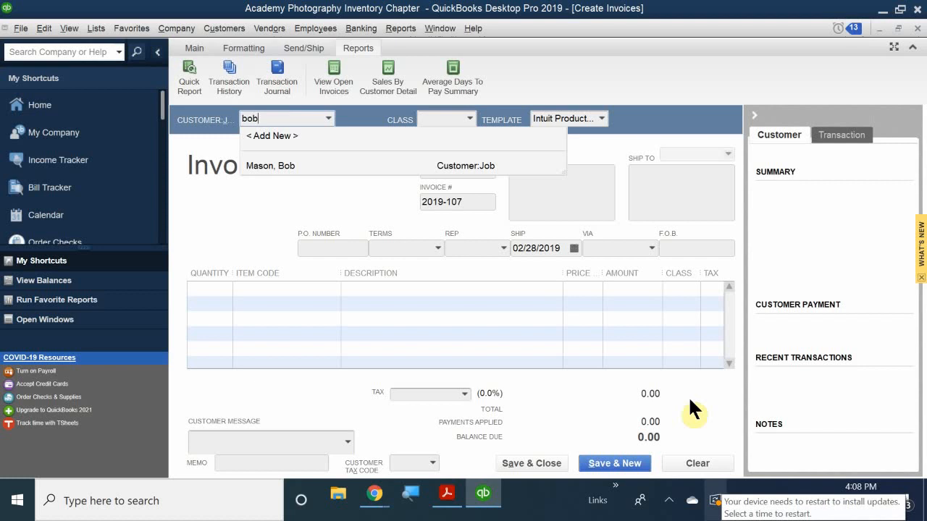
left_click(243, 171)
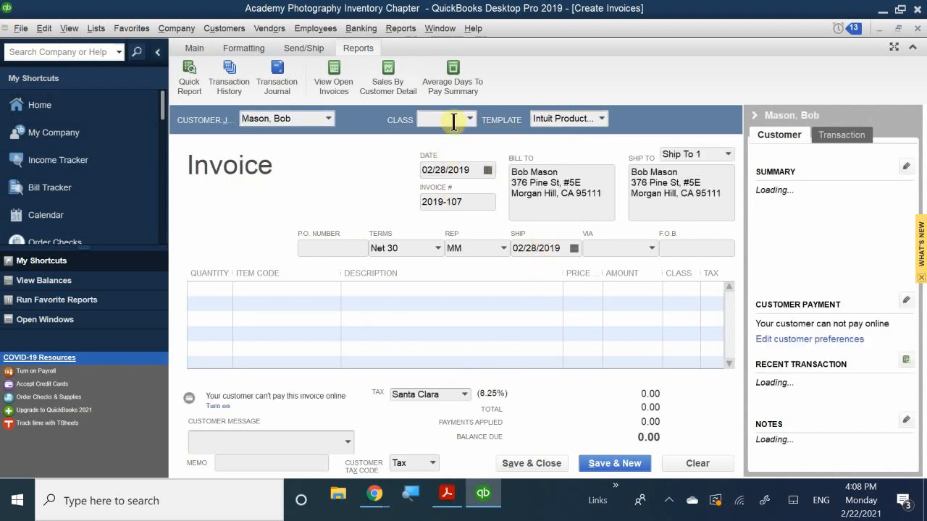
type("San Jose")
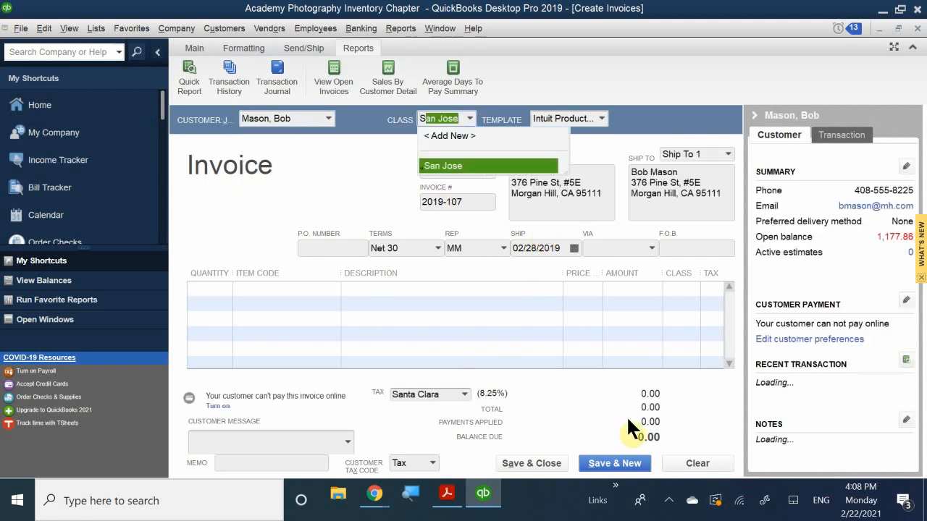
left_click(468, 166)
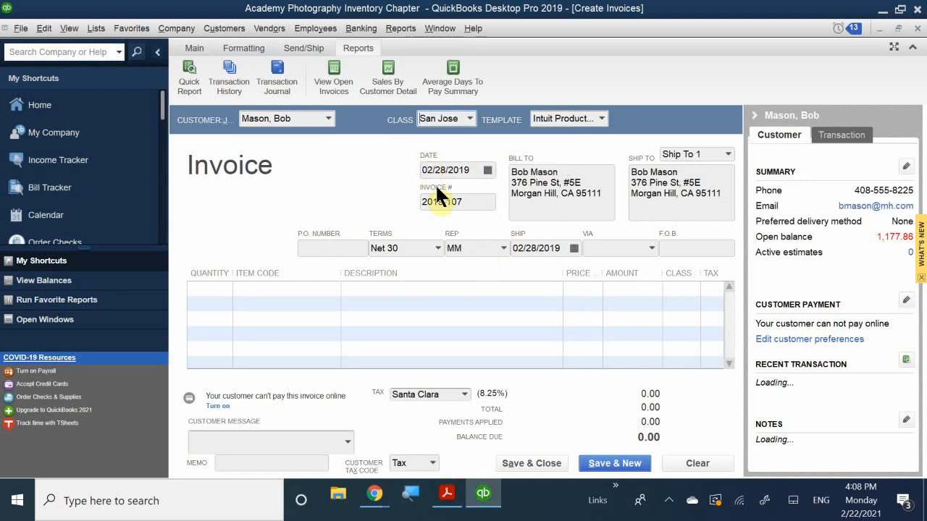
left_click(488, 171)
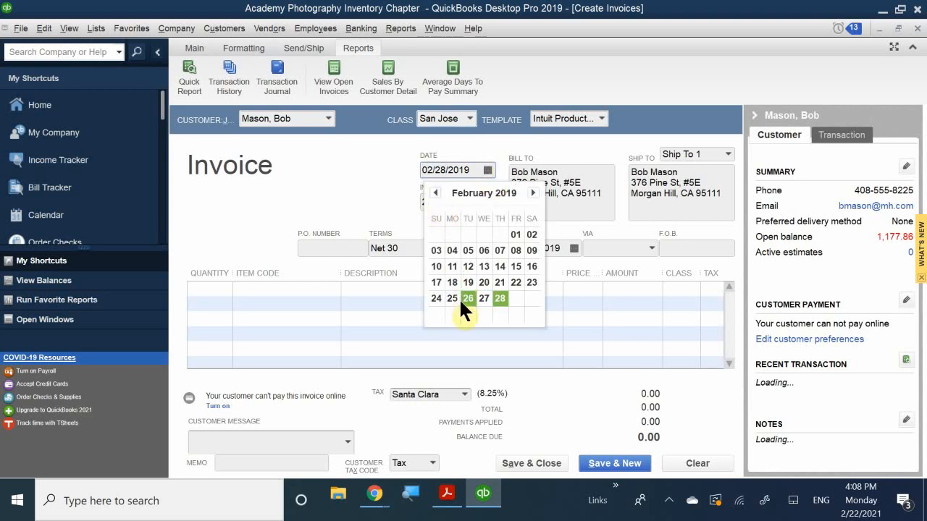
left_click(483, 282)
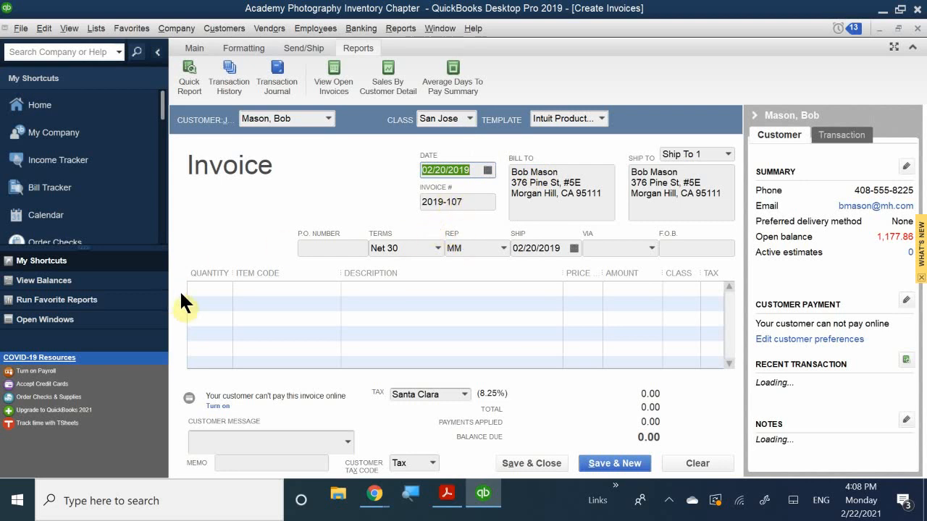
Add the 5x7 Retouching group item to the invoice with a quantity of 1
left_click(221, 291)
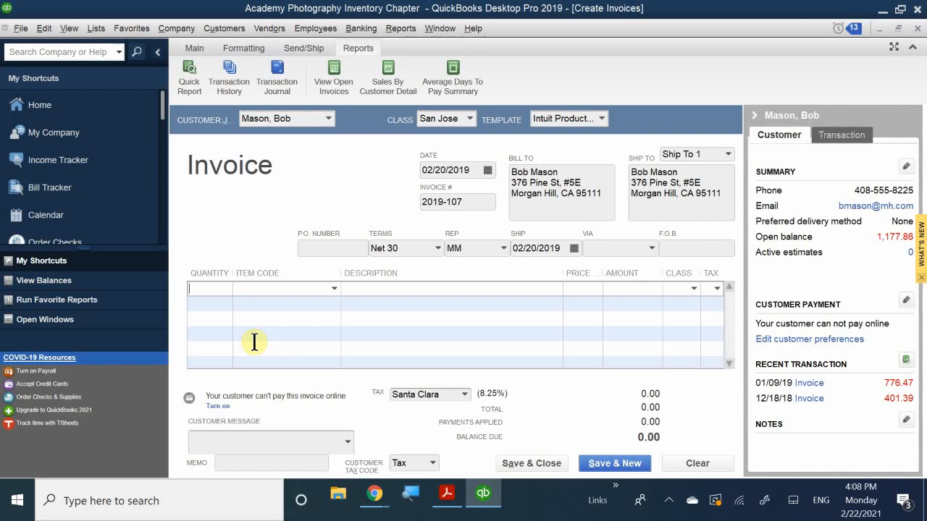
type("1")
left_click(266, 290)
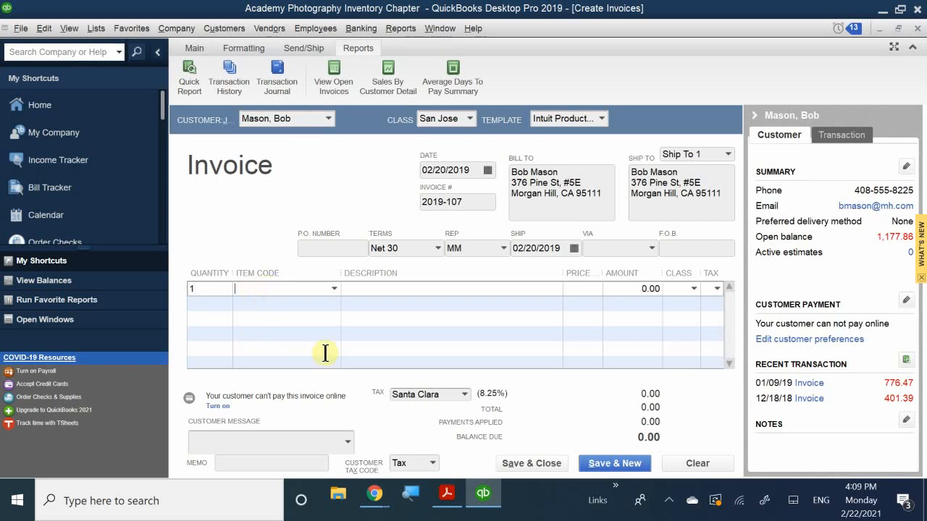
type("5x7 Retouching")
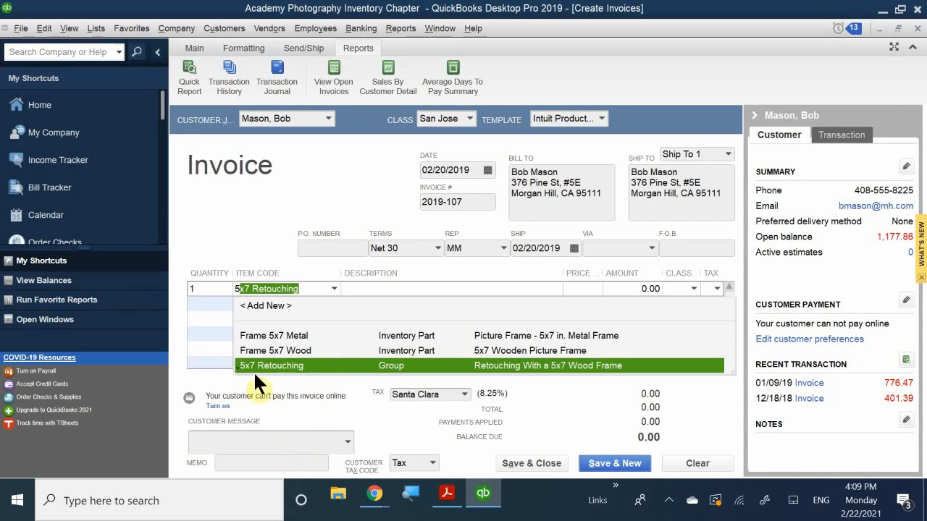
left_click(276, 366)
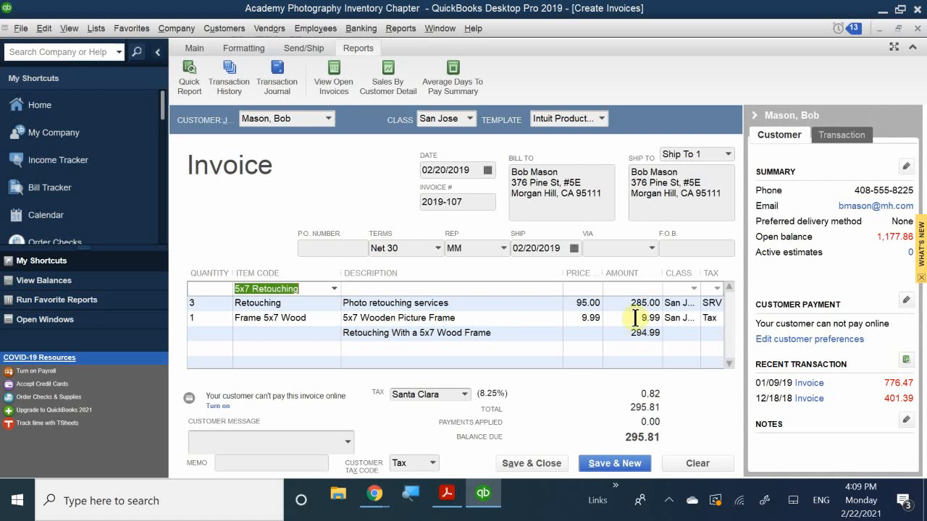
Set the Frame 5x7 Wood line's price to 0.00 and dismiss the cash basis message, opting out of seeing it in the future
double_click(581, 318)
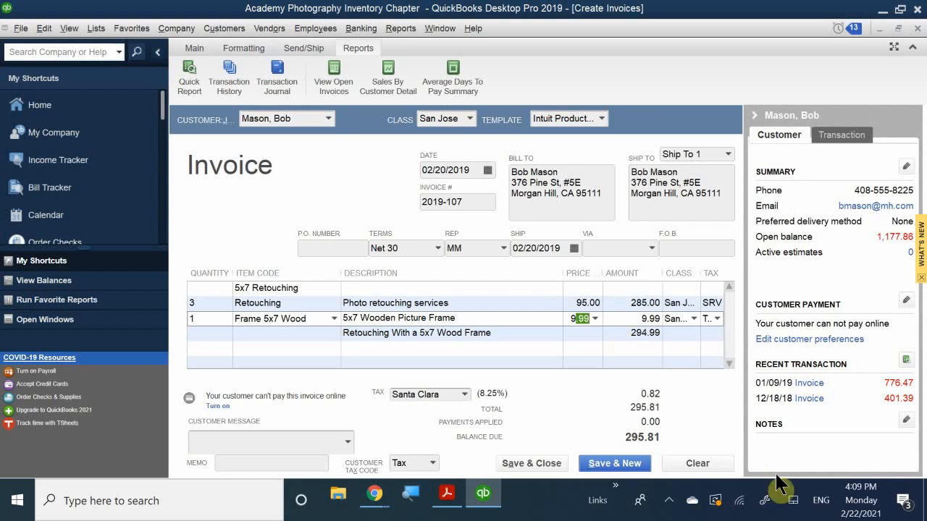
left_click_drag(571, 319, 631, 335)
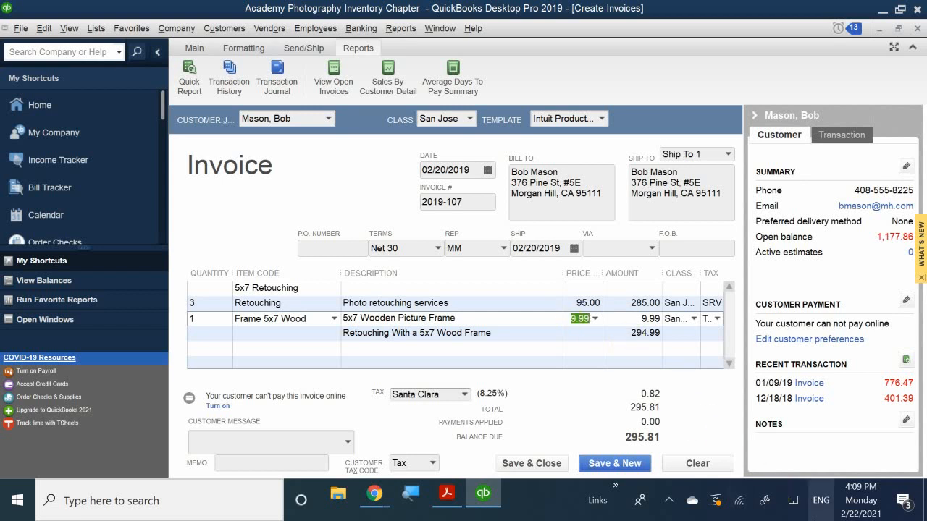
type("0")
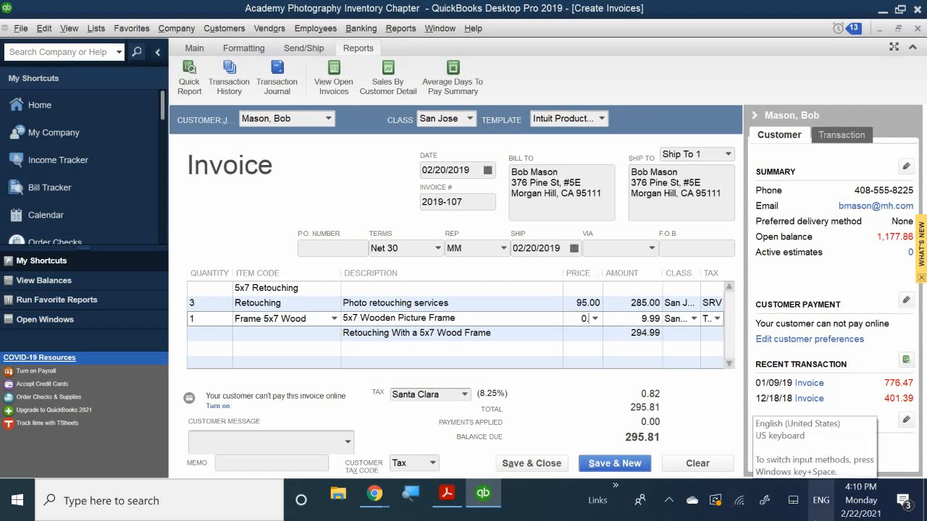
type(".00")
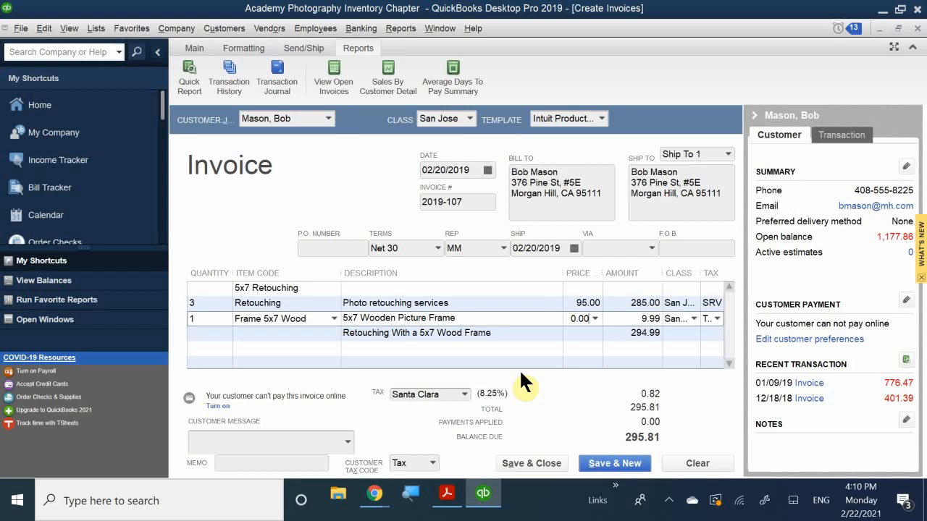
left_click(614, 334)
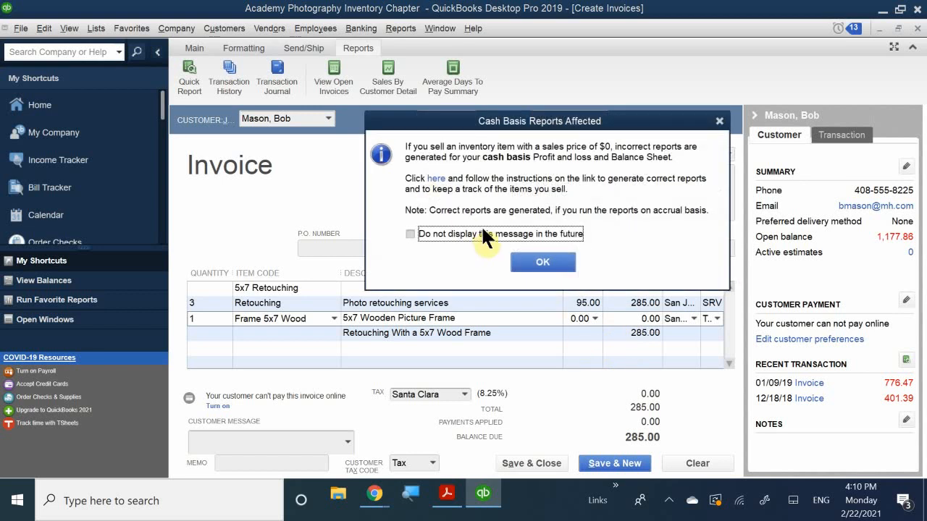
left_click_drag(458, 116, 459, 242)
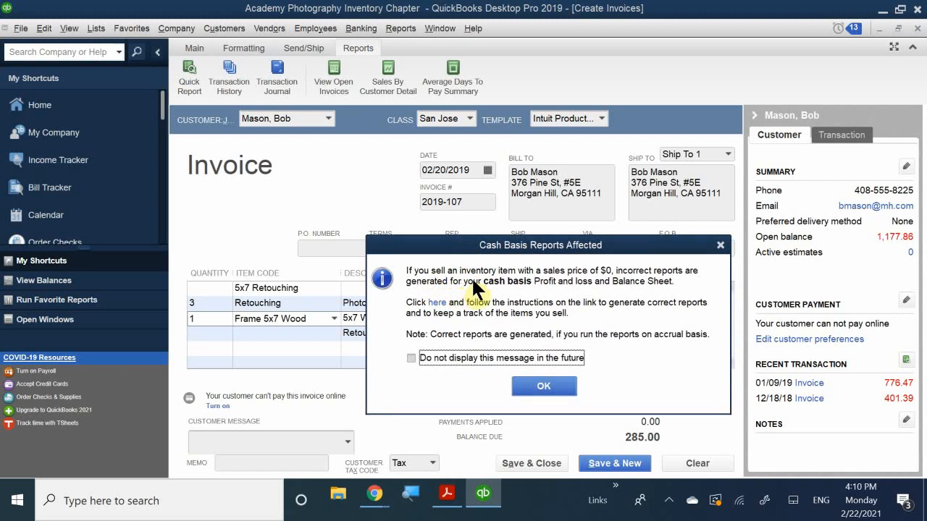
left_click(421, 358)
left_click(537, 383)
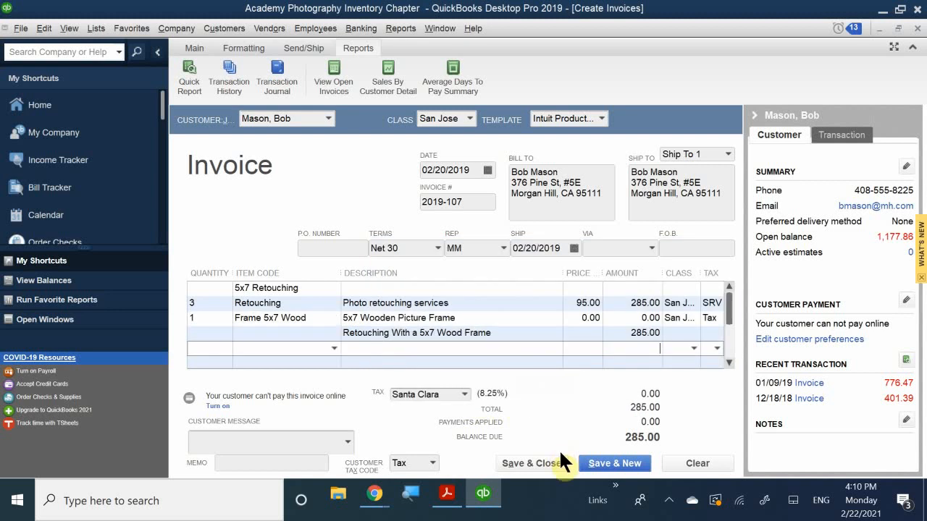
Try 0.01 as the amount of the Frame 5x7 Wood line, clear it, and try 0.01 as its price
left_click(625, 317)
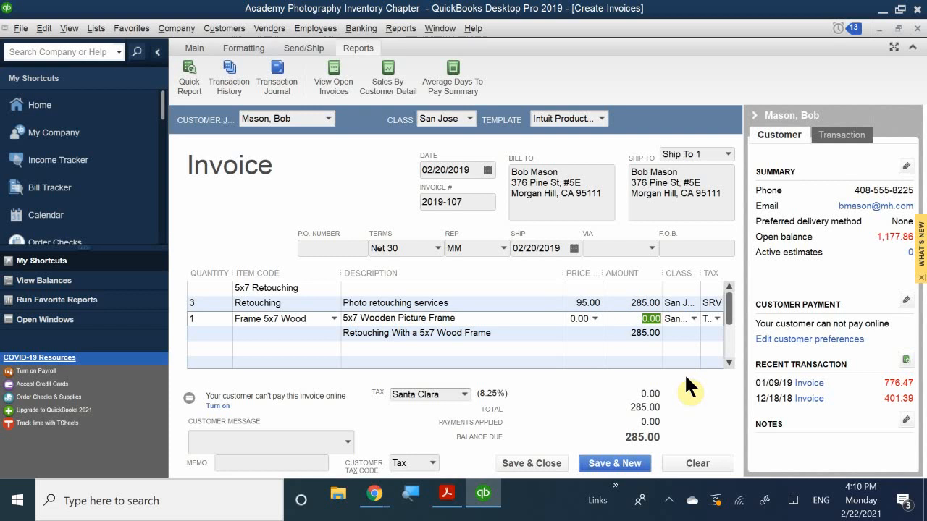
type("0.01")
key("BackSpace")
key("BackSpace")
key("BackSpace")
key("BackSpace")
left_click(568, 309)
left_click(582, 319)
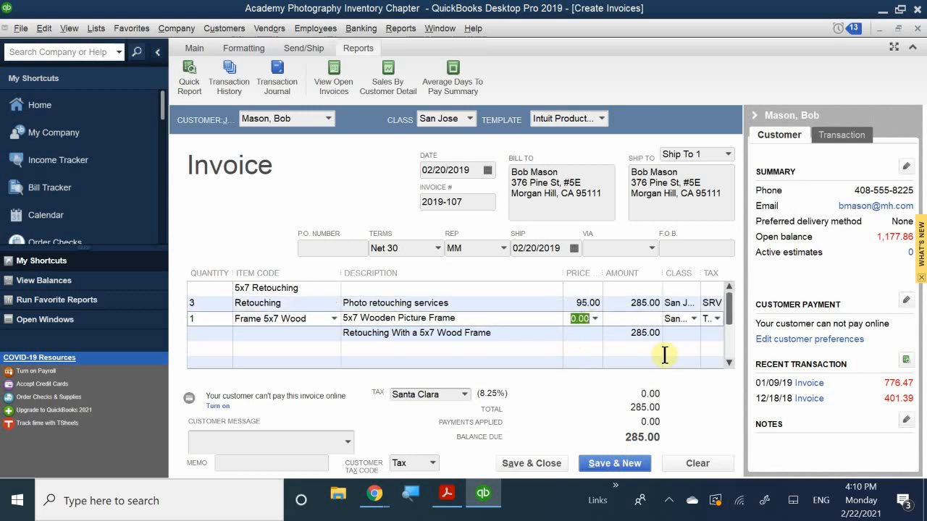
type("0.01")
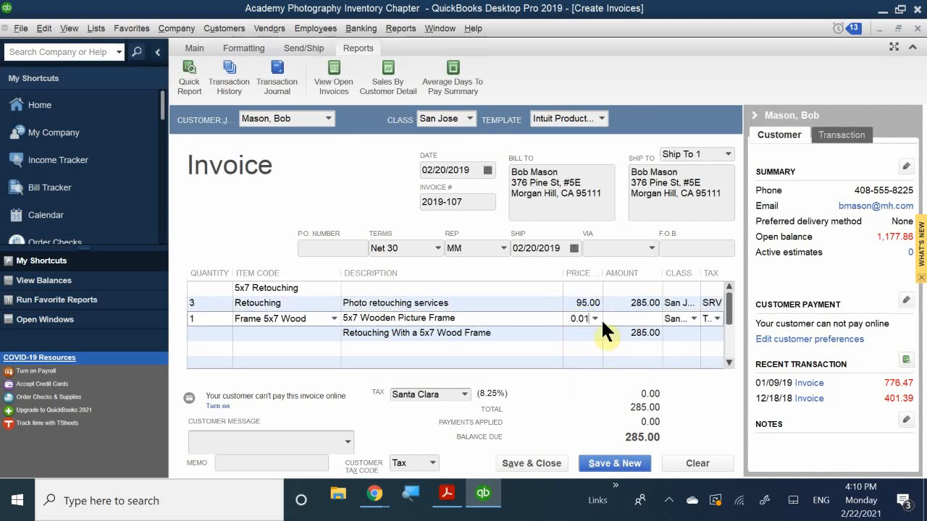
Return the Frame 5x7 Wood line's price to 0.00
left_click_drag(572, 323, 633, 342)
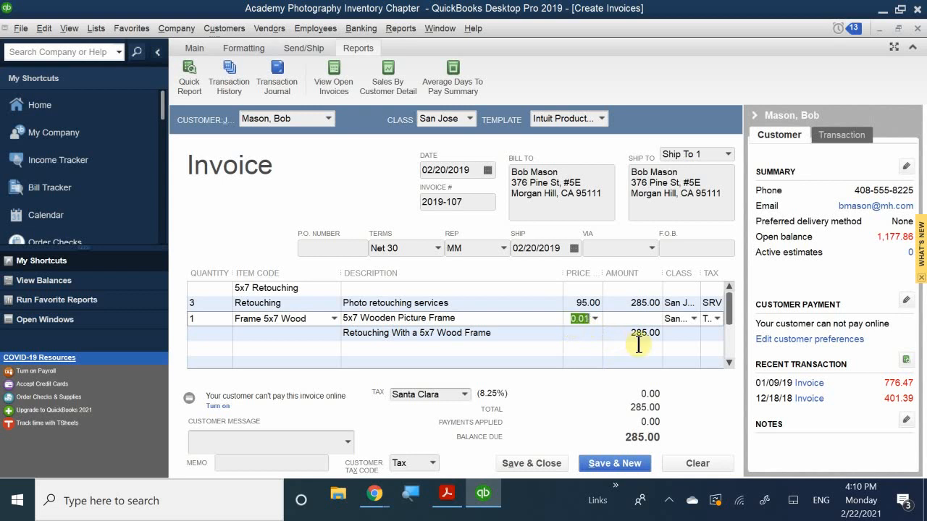
type("0.")
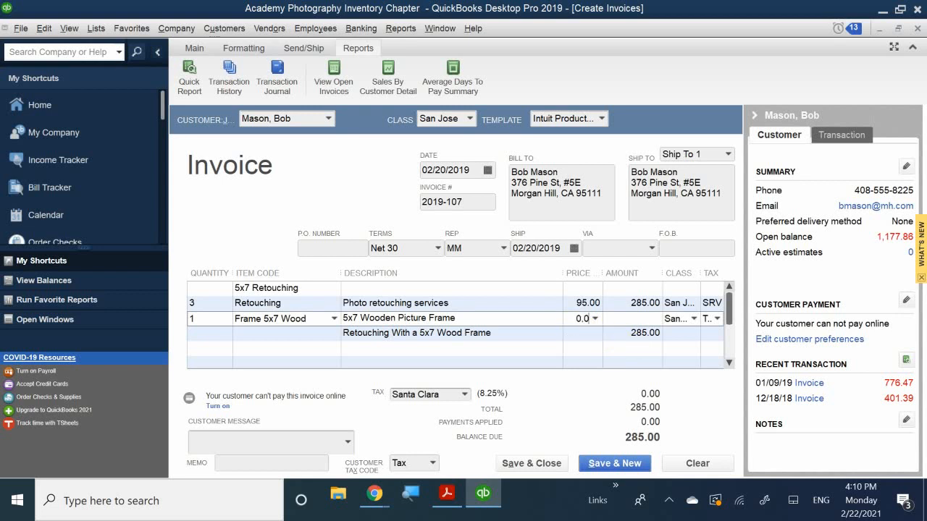
type("0")
Set the invoice's customer message to "Thank you for your business."
left_click(268, 442)
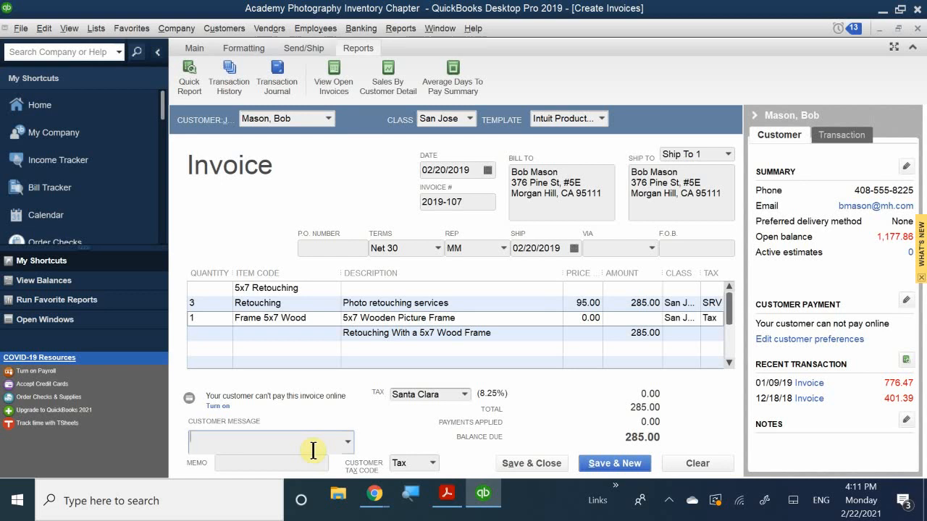
type("Thank you for your business.")
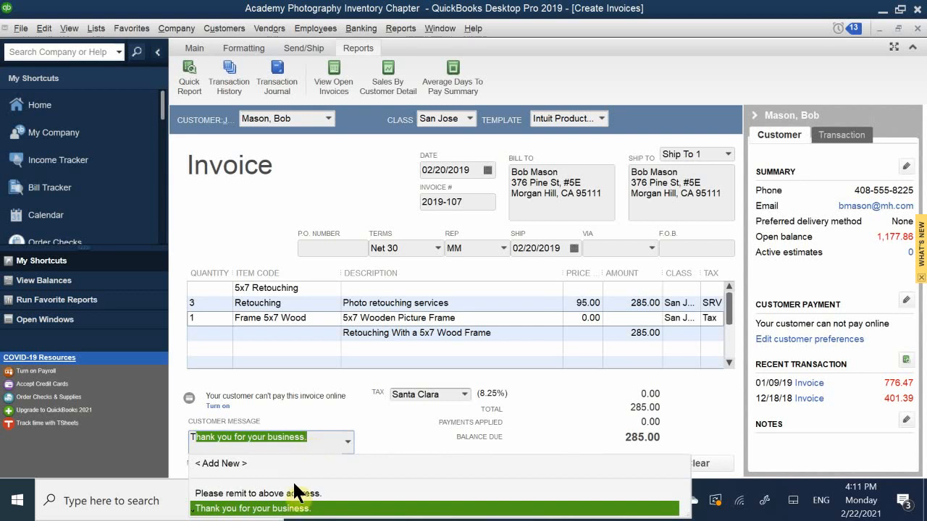
left_click(301, 508)
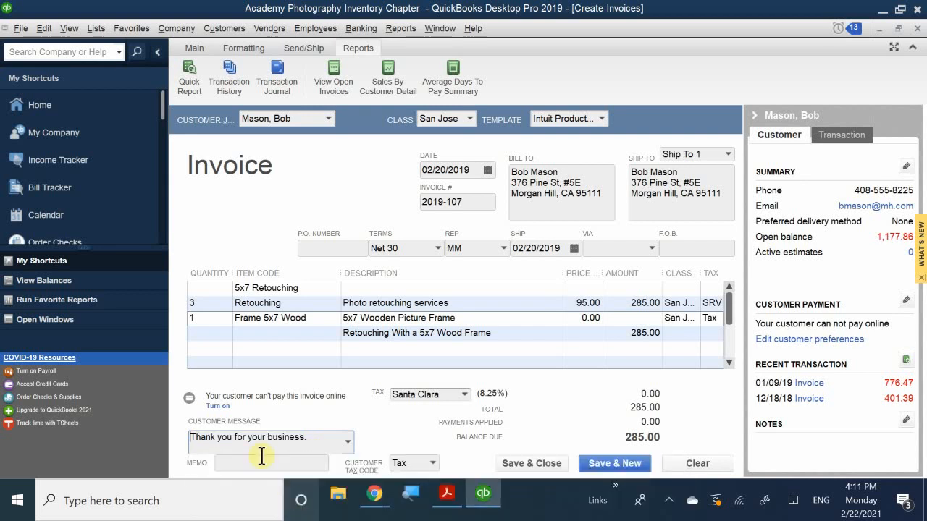
Enter the invoice memo "Retoufhing Photo Package with Free 5x7 Frame", then save and close the invoice
left_click(261, 463)
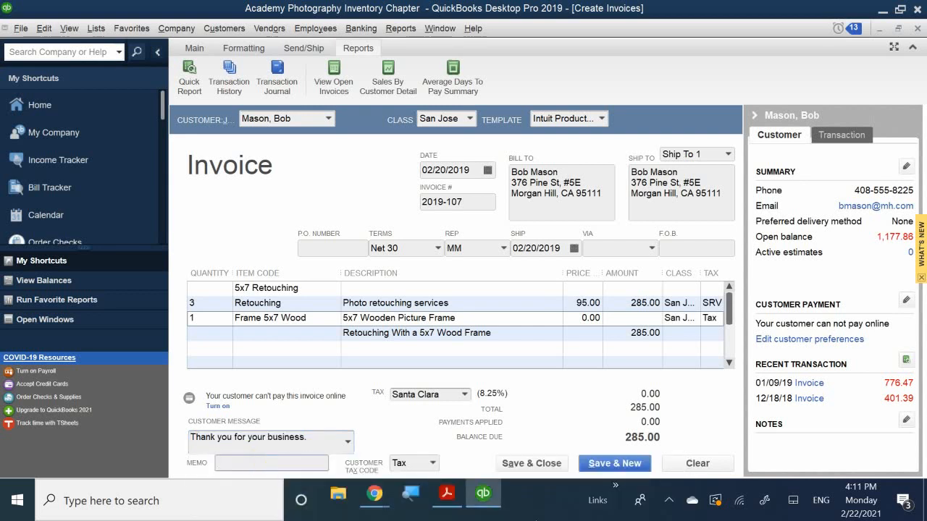
type("Retoufhing Phot")
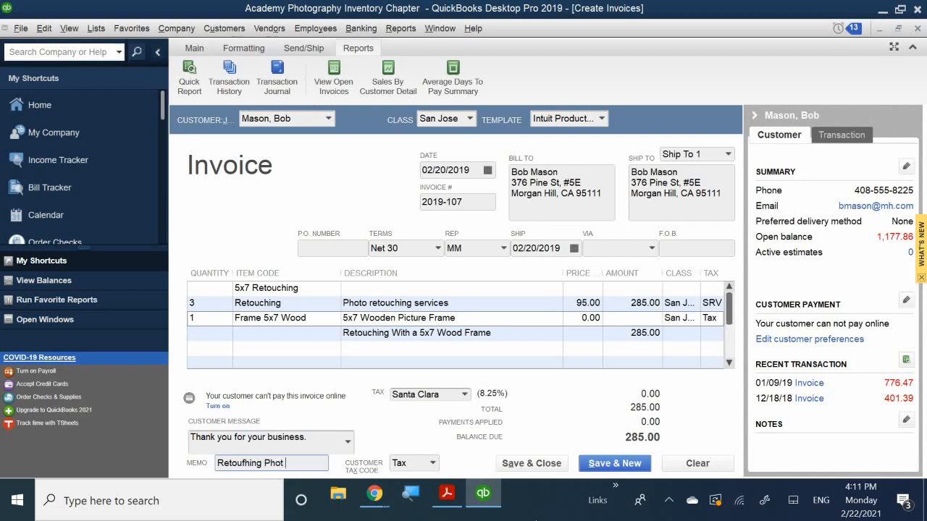
type("o Package with t")
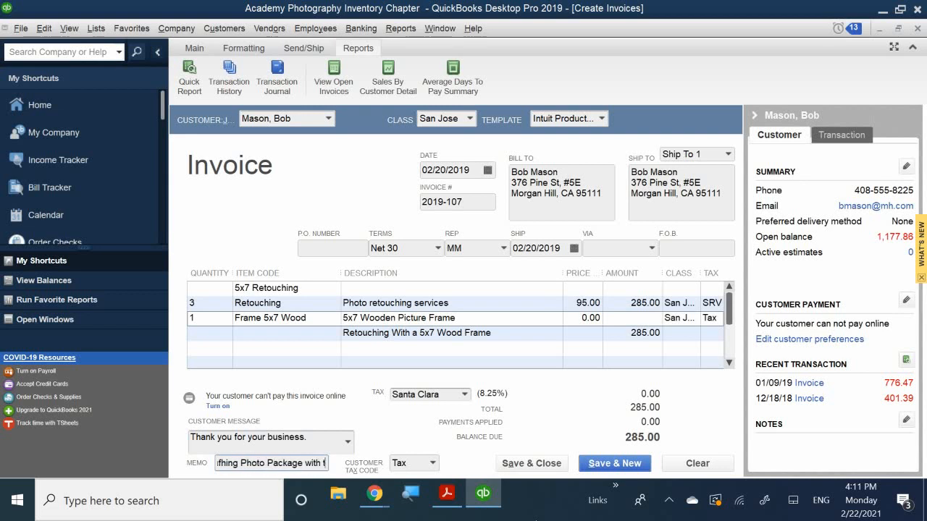
type("ree")
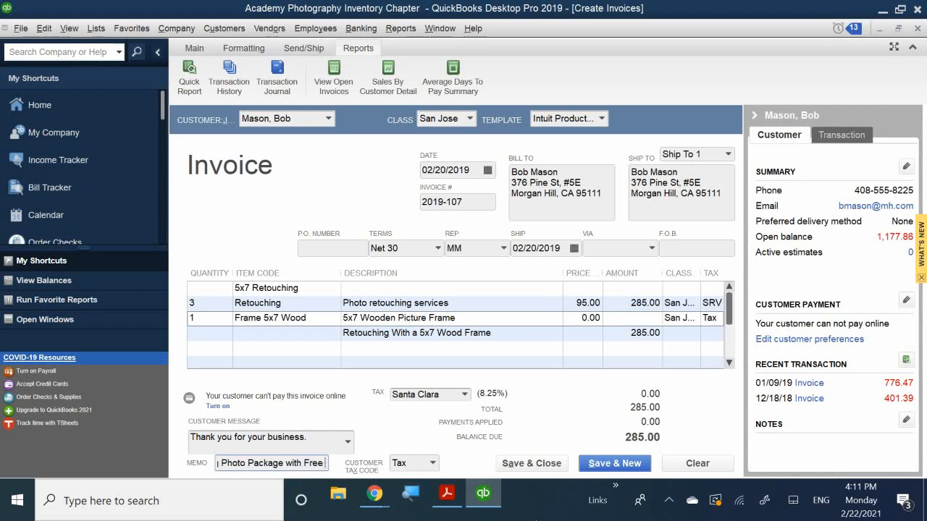
type(" 5z")
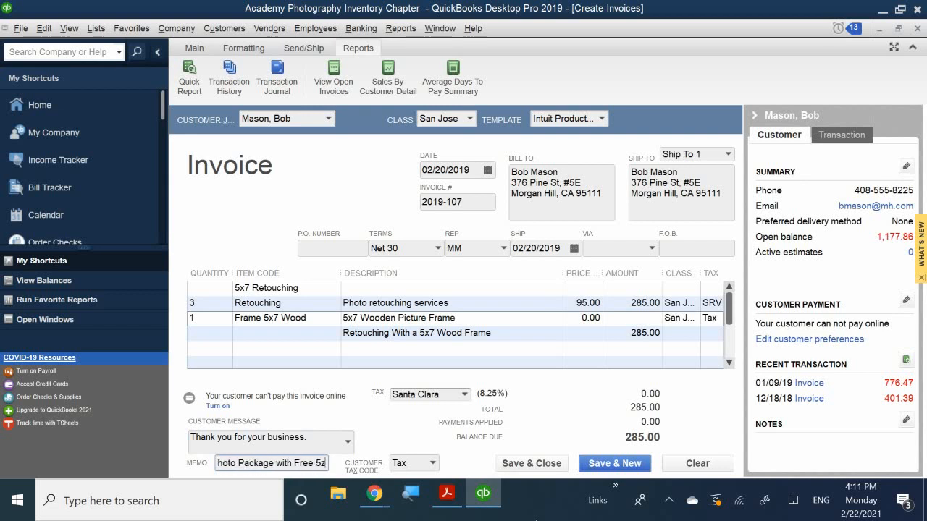
key("BackSpace")
type("x7")
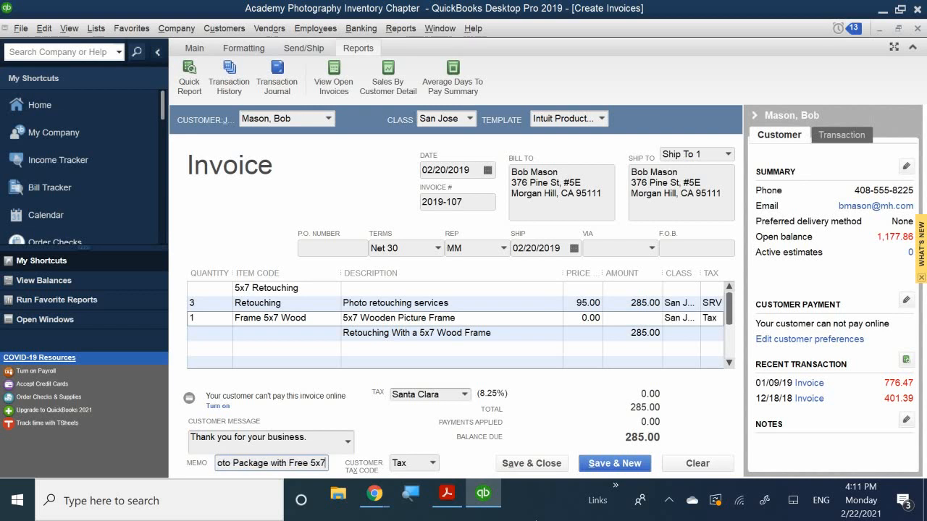
type(" Frame")
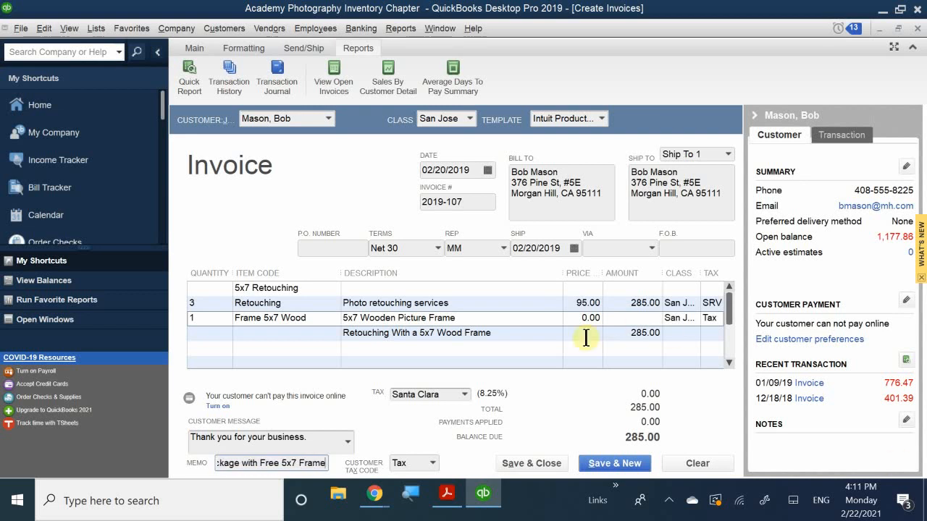
left_click(538, 463)
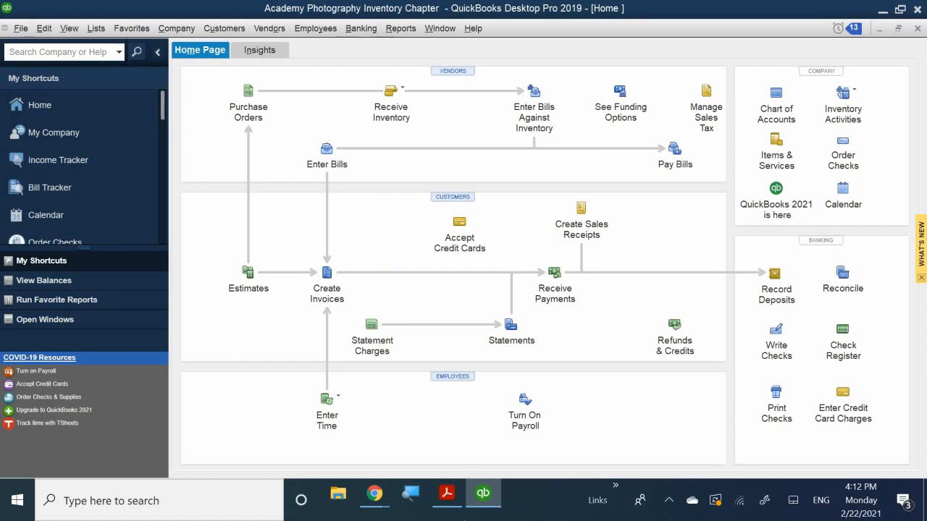
Switch to QB CH 8.pdf in Acrobat Reader and read the Inventory Assemblies and Inventory Reports sections on page 26
mouse_move(442, 496)
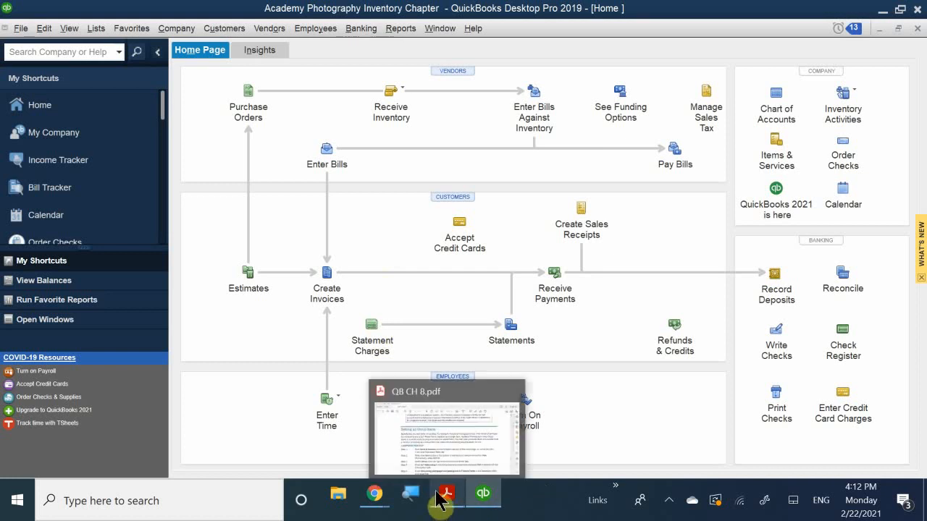
left_click(453, 432)
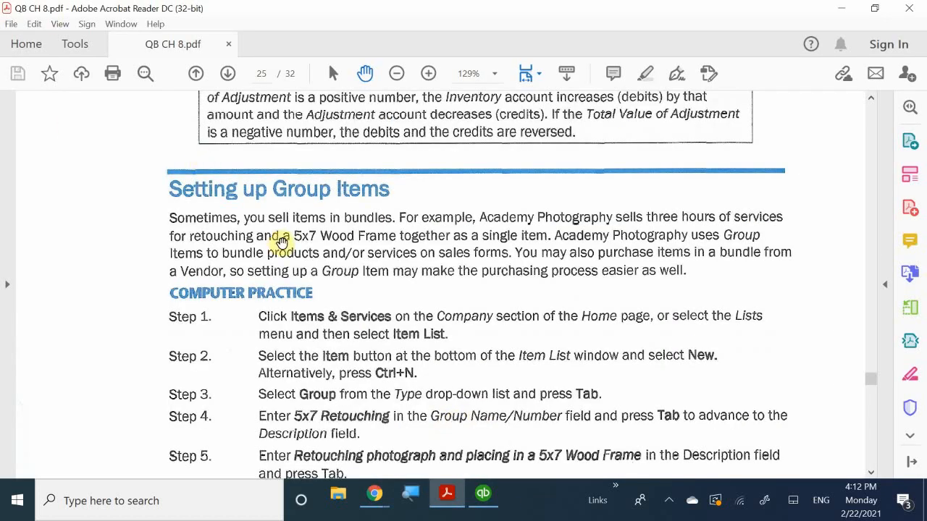
scroll(282, 243, "down", 3)
scroll(282, 243, "down", 12)
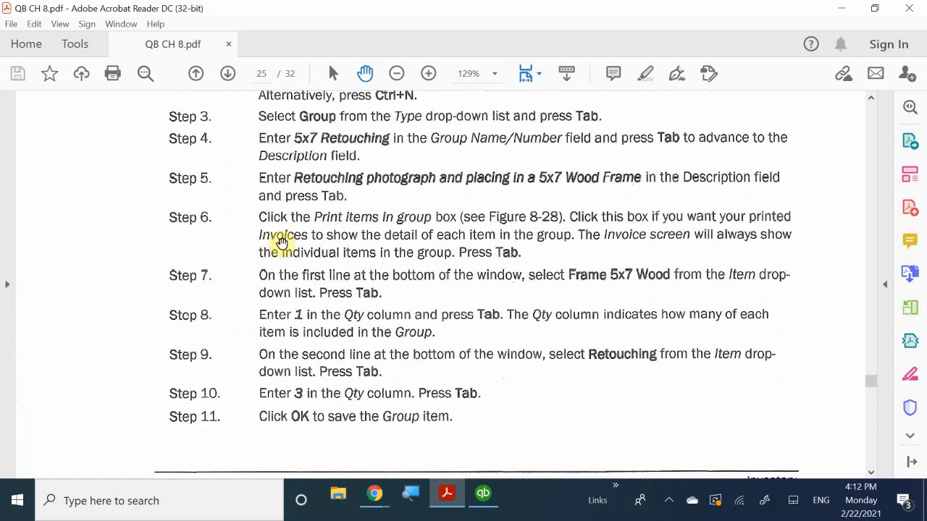
scroll(283, 243, "down", 20)
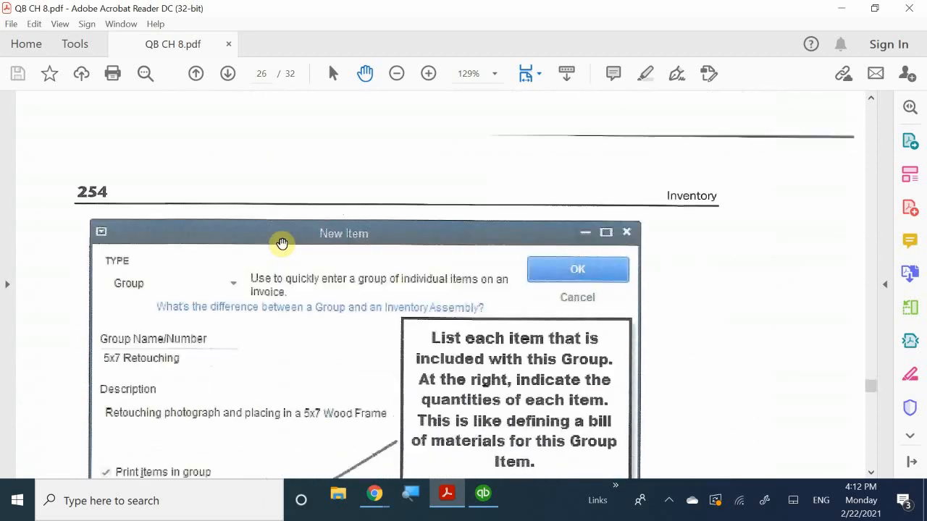
scroll(283, 244, "down", 12)
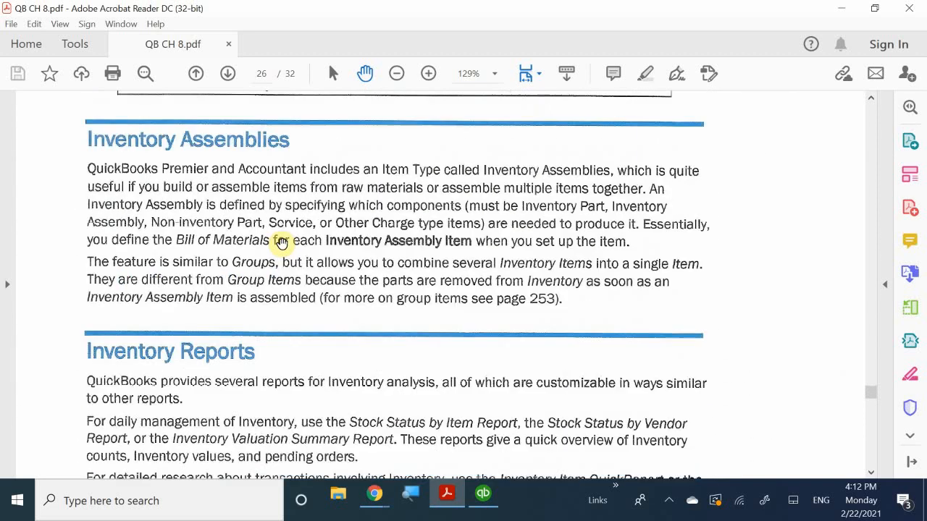
scroll(282, 243, "up", 1)
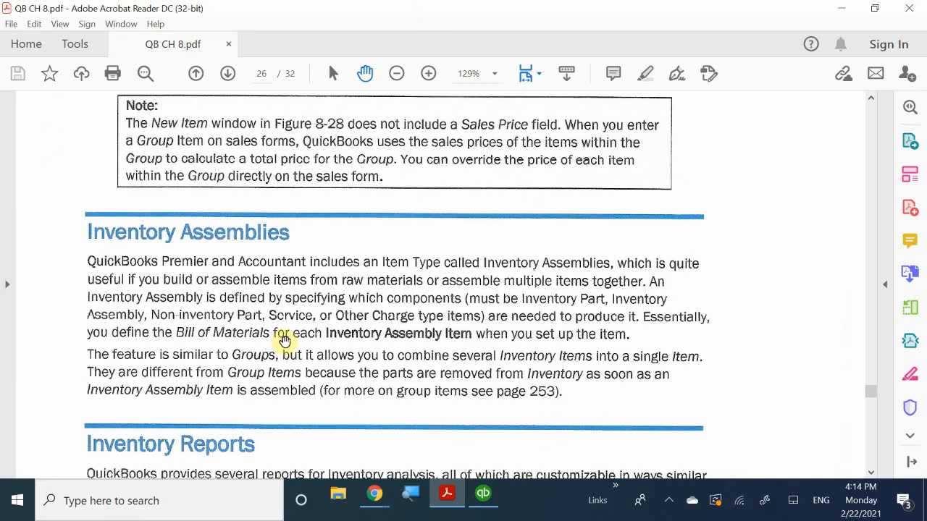
scroll(313, 313, "down", 2)
scroll(314, 312, "down", 1)
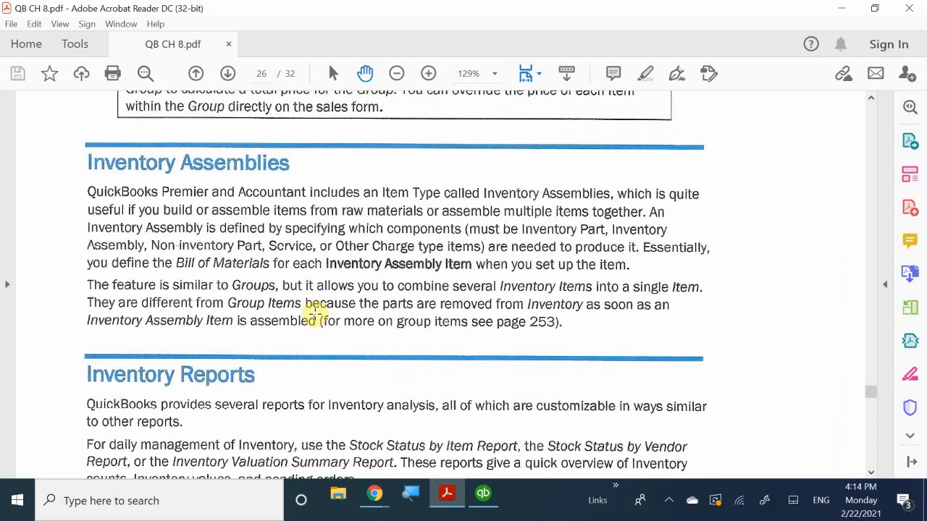
scroll(311, 296, "down", 5)
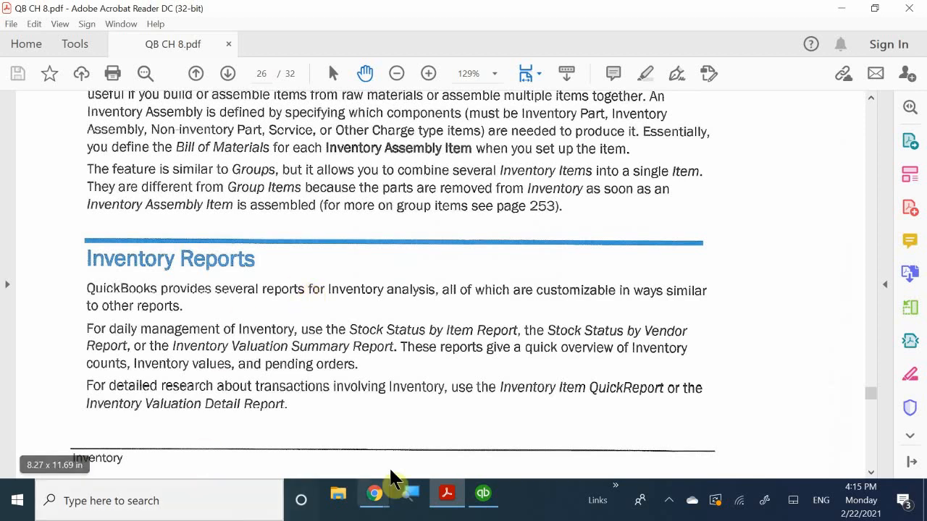
Switch back to QuickBooks and look over the available inventory reports
left_click(491, 511)
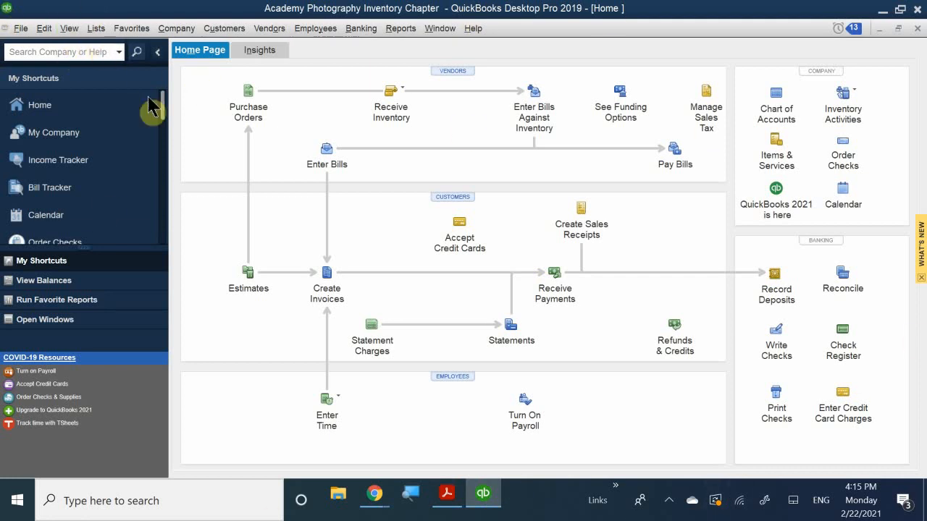
left_click(398, 28)
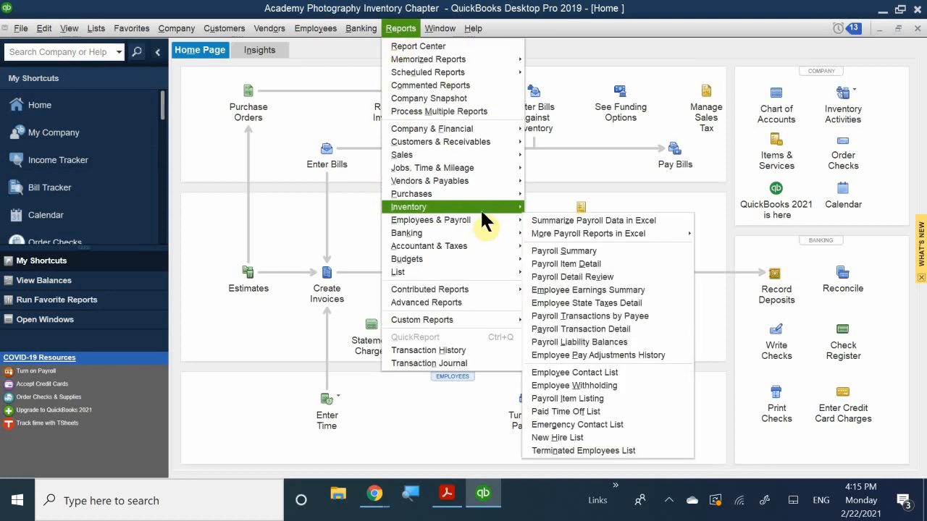
mouse_move(507, 210)
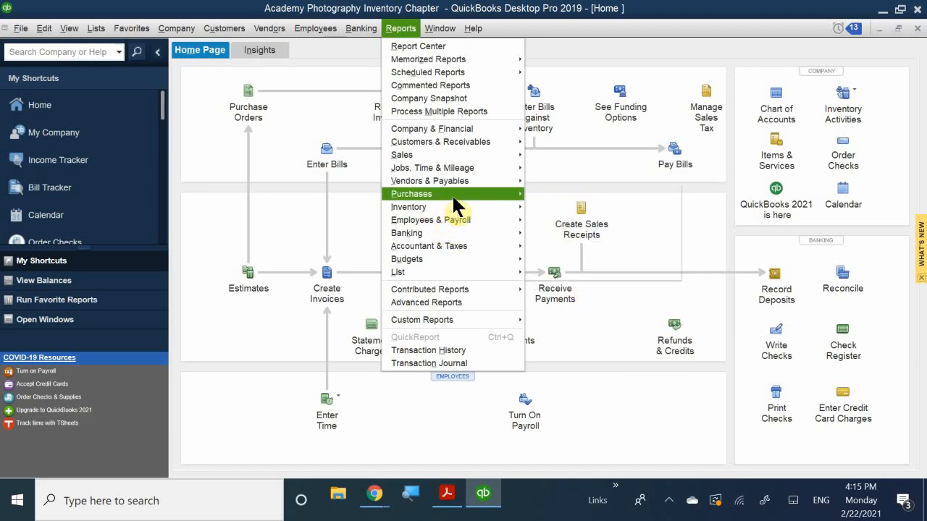
mouse_move(453, 197)
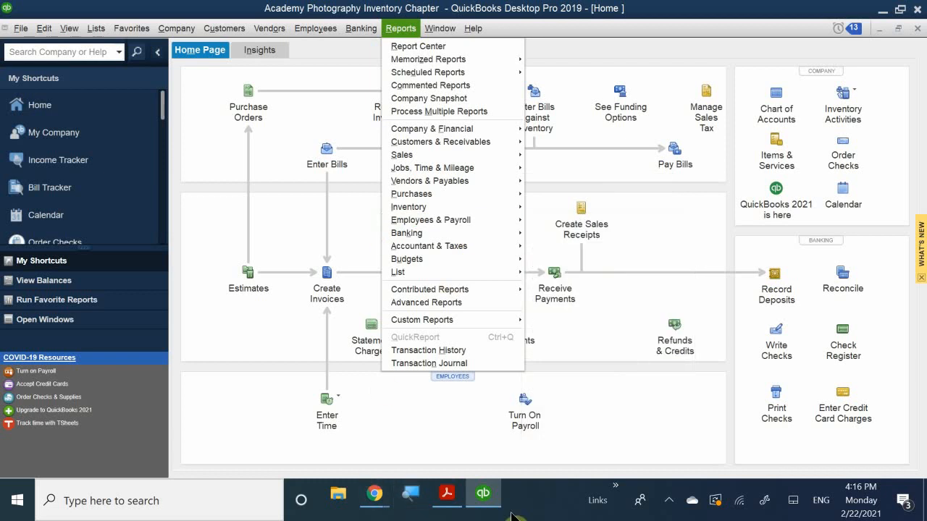
Return to QB CH 8.pdf in Acrobat Reader and skim the inventory report exercises up to the Review Questions on page 29
left_click(447, 495)
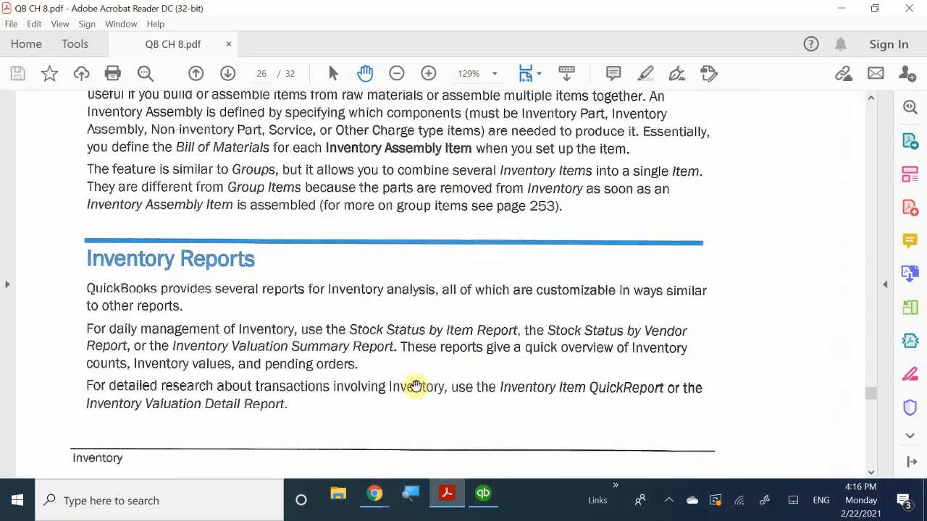
scroll(434, 344, "down", 1)
scroll(434, 344, "down", 20)
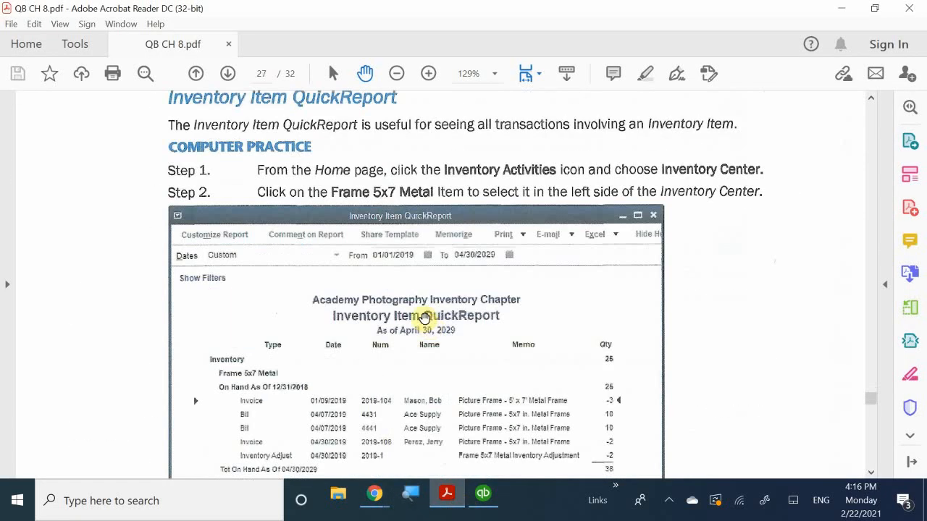
scroll(414, 310, "down", 15)
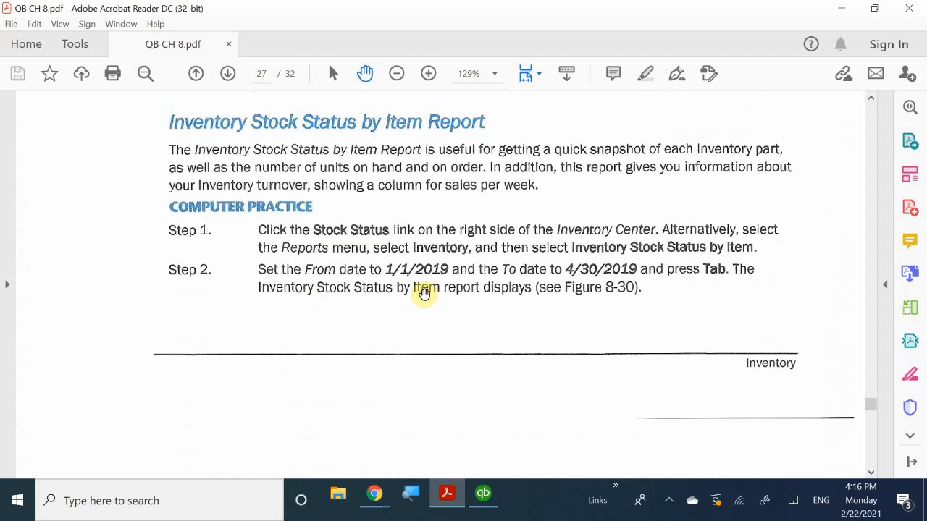
scroll(425, 294, "down", 15)
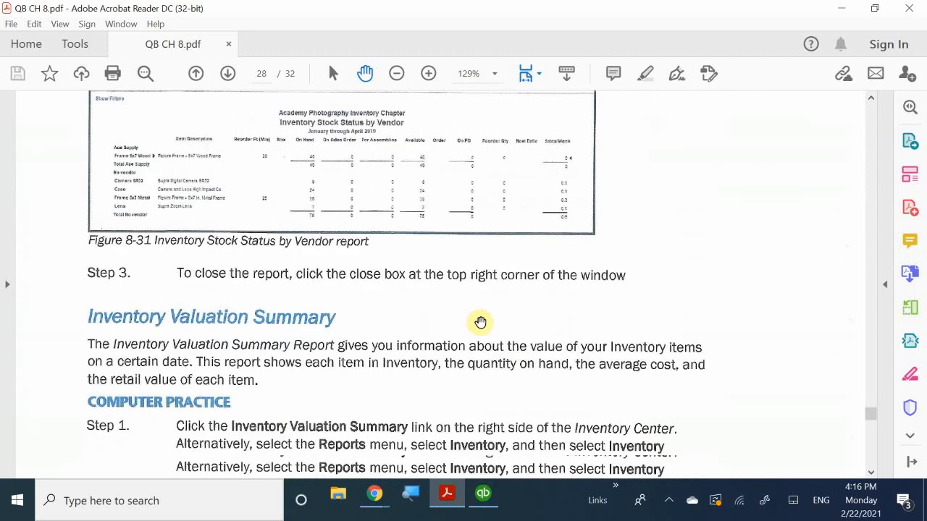
scroll(482, 323, "down", 15)
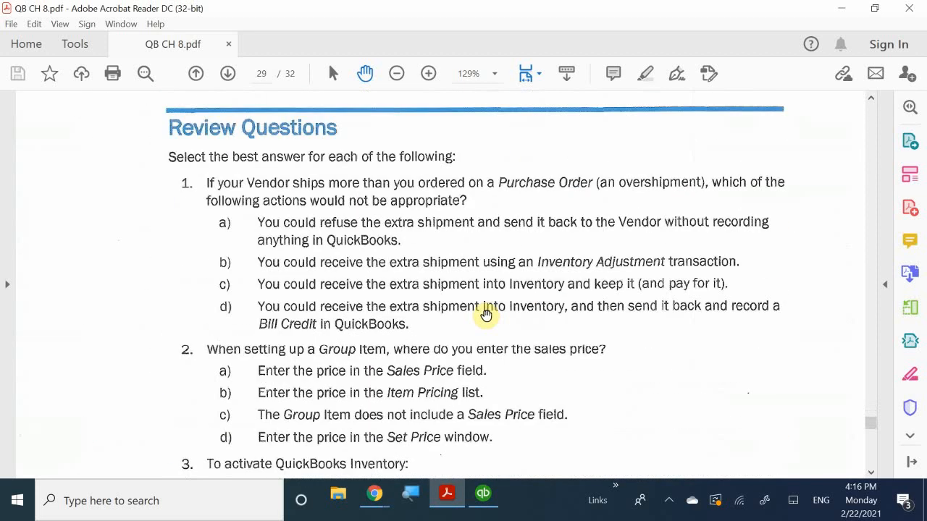
Read through Review Questions 1 to 5 at the end of the inventory chapter
scroll(486, 316, "up", 5)
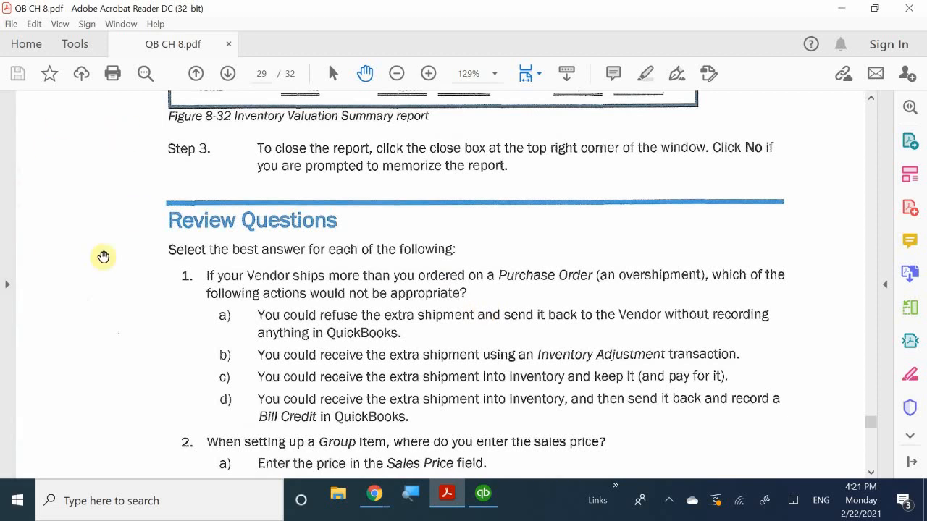
scroll(281, 357, "down", 5)
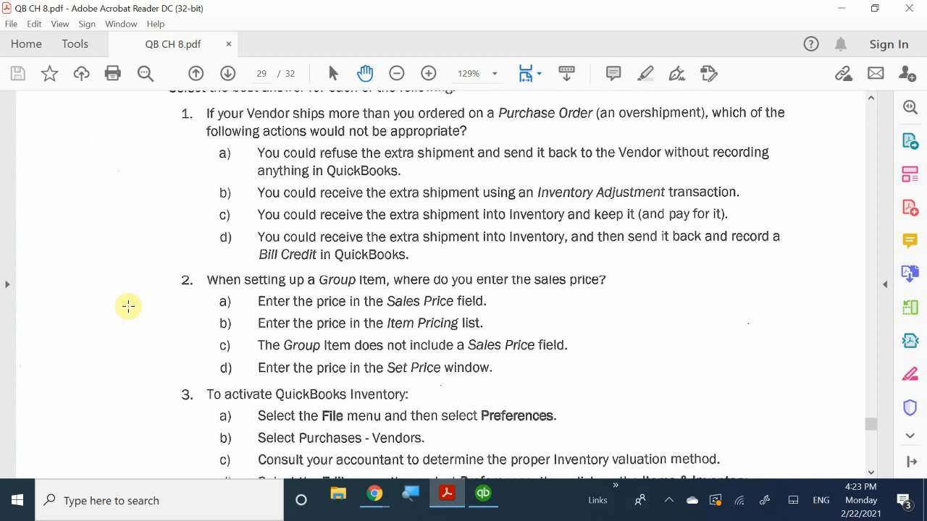
scroll(208, 366, "down", 1)
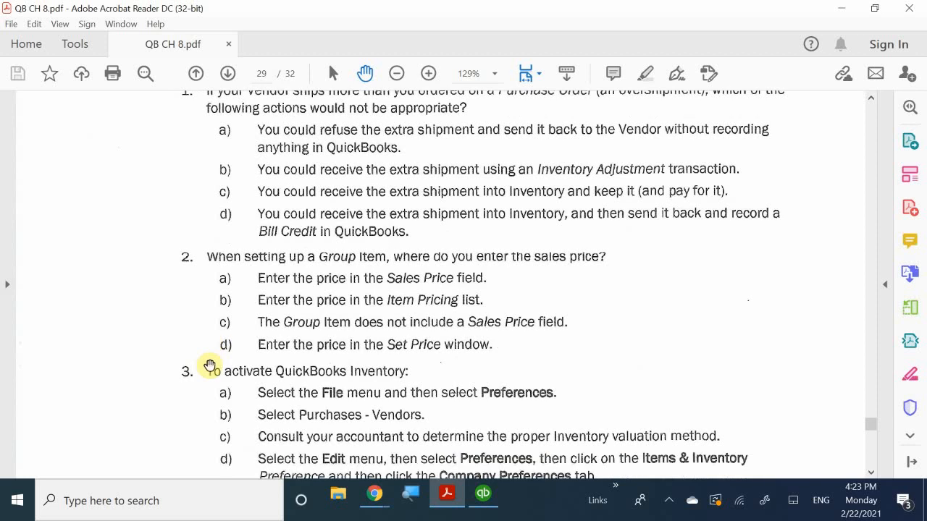
scroll(210, 365, "down", 3)
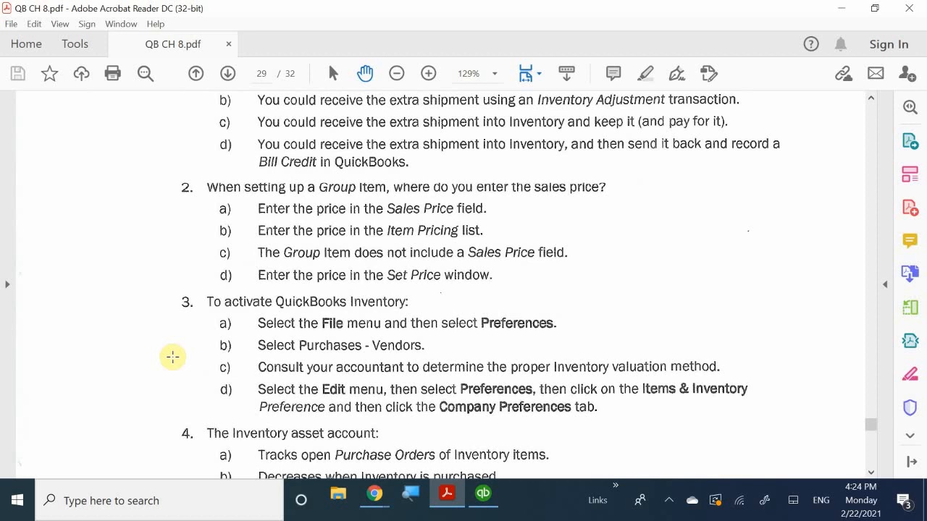
scroll(297, 343, "down", 1)
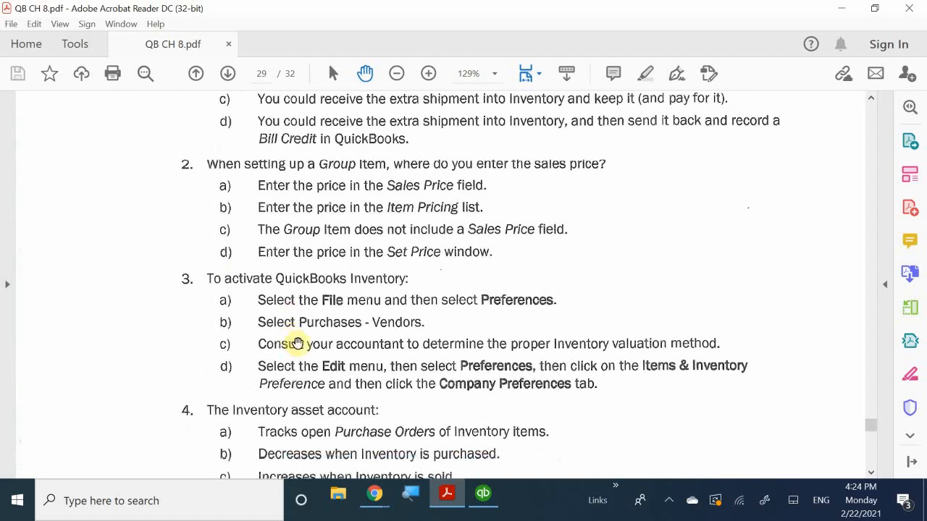
scroll(297, 343, "down", 5)
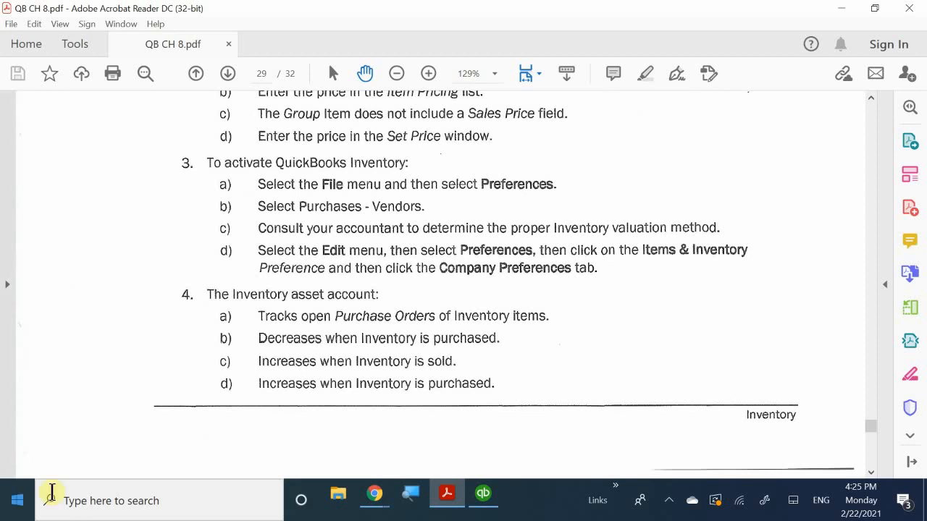
scroll(232, 382, "down", 5)
scroll(232, 382, "down", 2)
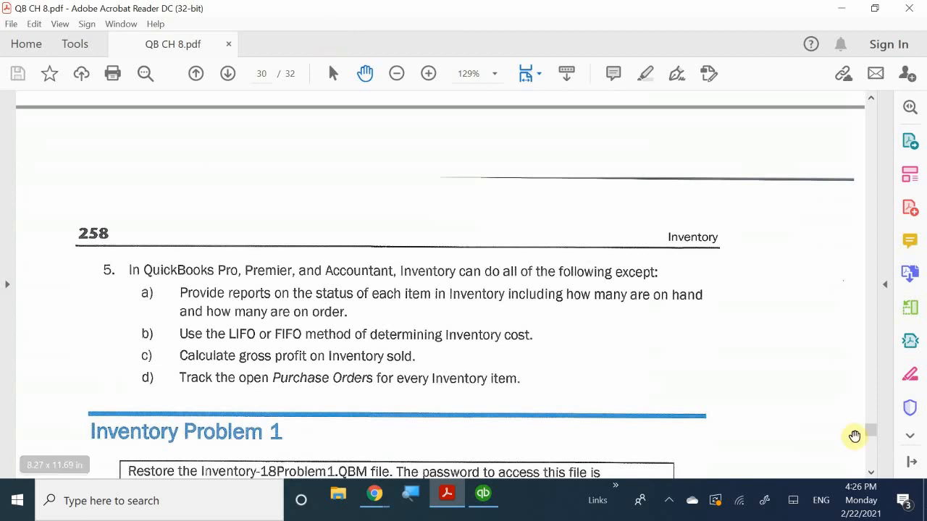
left_click(669, 502)
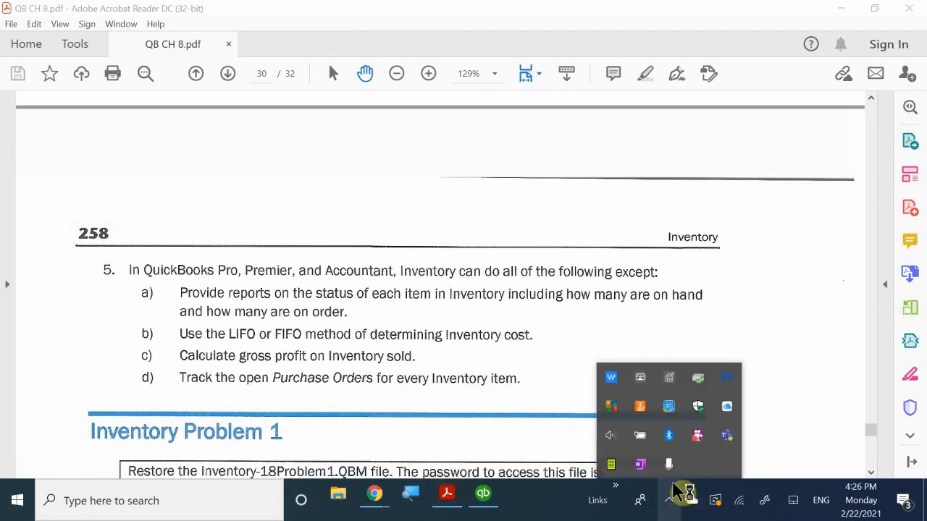
right_click(697, 442)
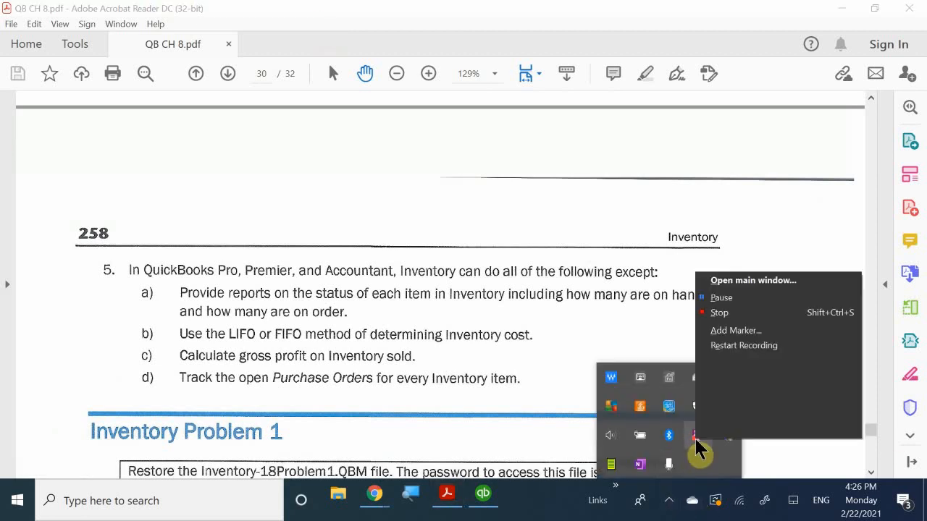